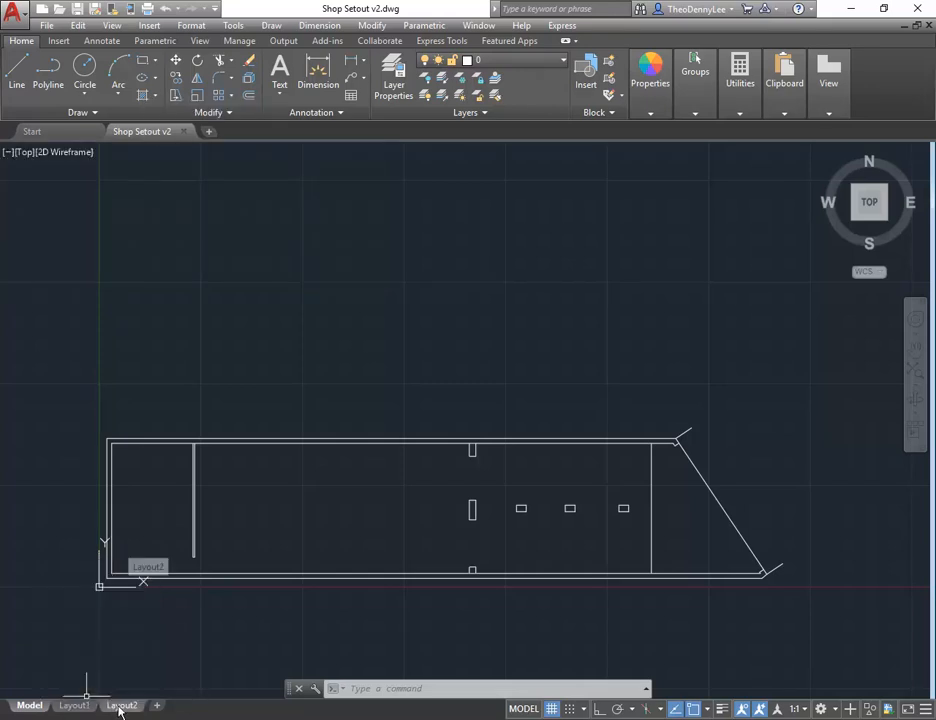
pyautogui.moveTo(73, 710)
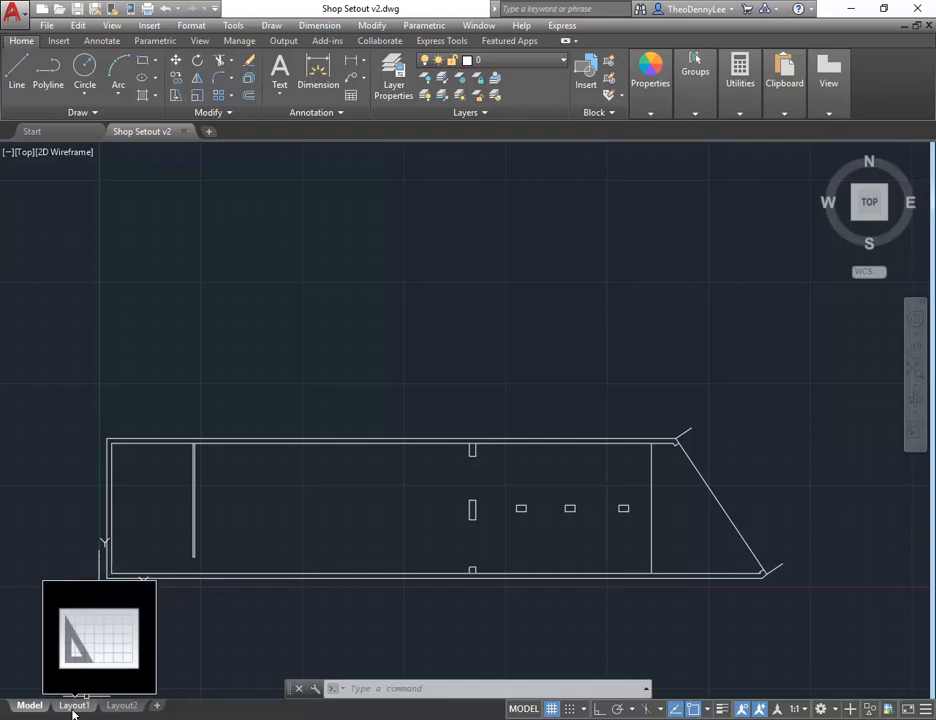
pyautogui.click(12, 14)
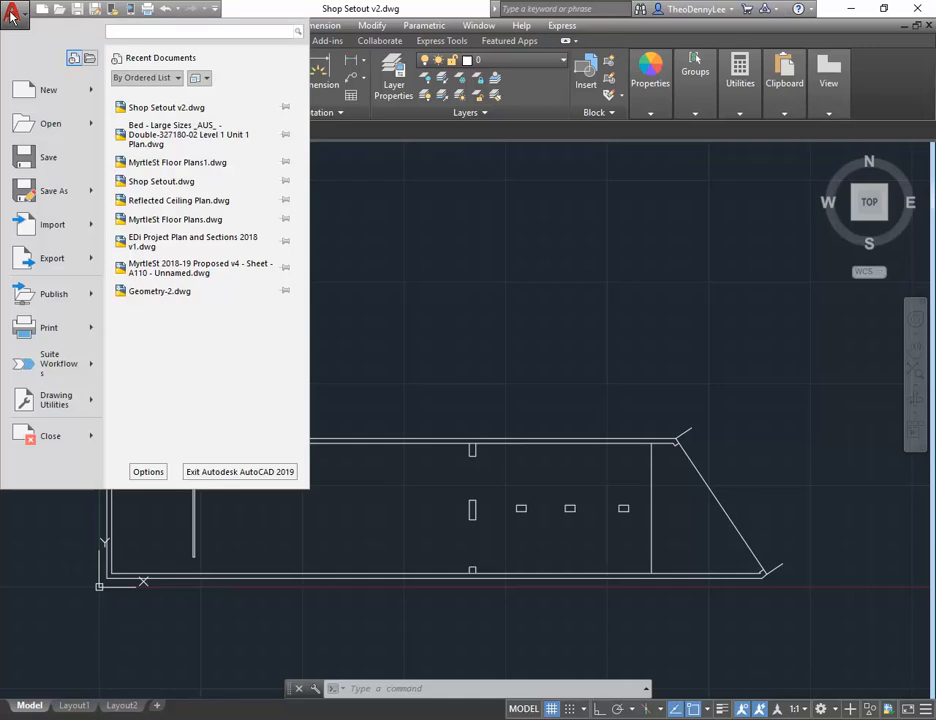
pyautogui.moveTo(30, 330)
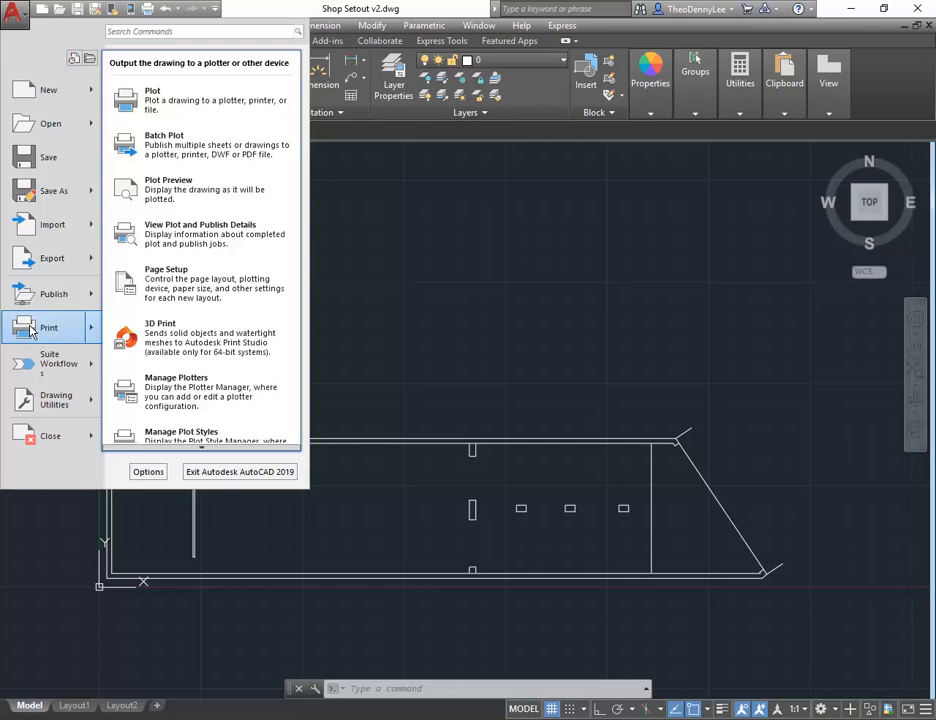
pyautogui.click(16, 13)
# - Switch from model space to paper space, view Layout1 and Layout2, and make Layout1 the current layout
pyautogui.click(72, 706)
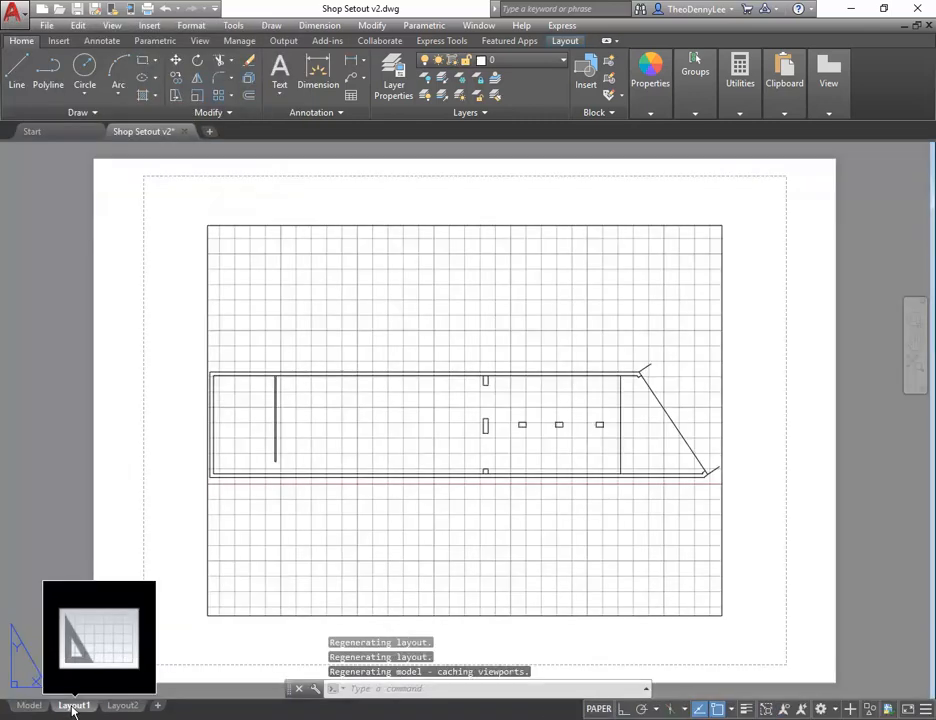
pyautogui.click(119, 706)
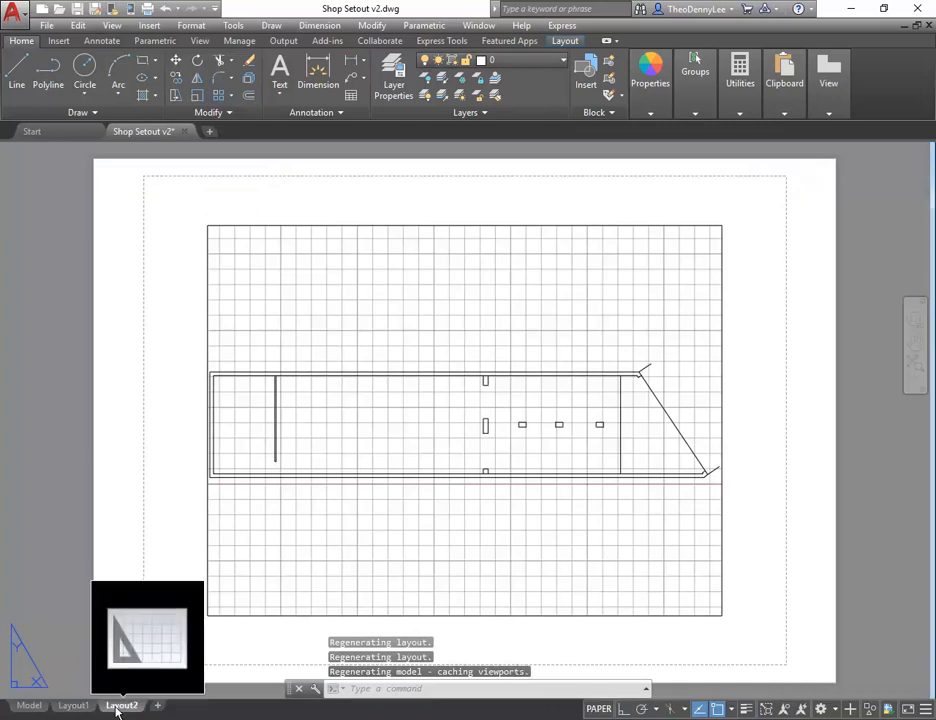
pyautogui.click(86, 707)
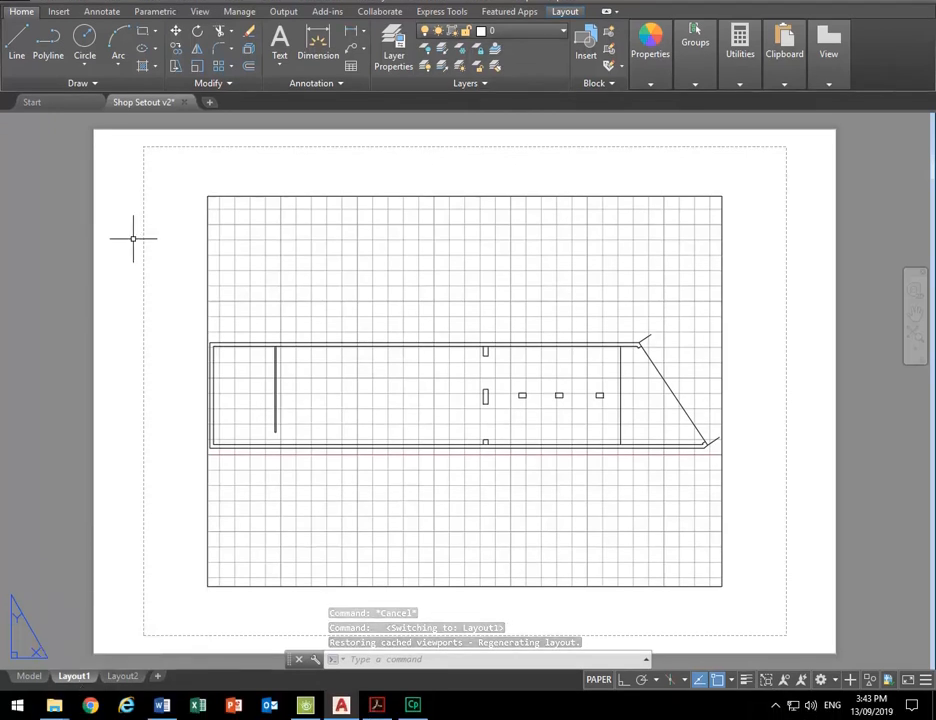
# - Open the page setup of Layout1 for modification from the Page Setup Manager
pyautogui.moveTo(76, 681)
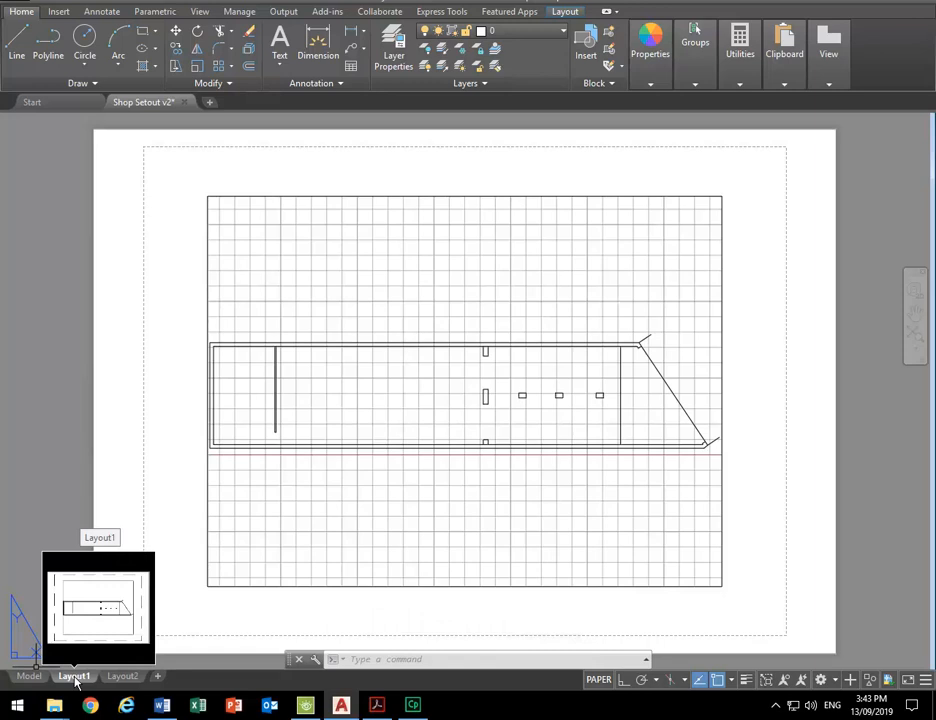
pyautogui.rightClick(76, 681)
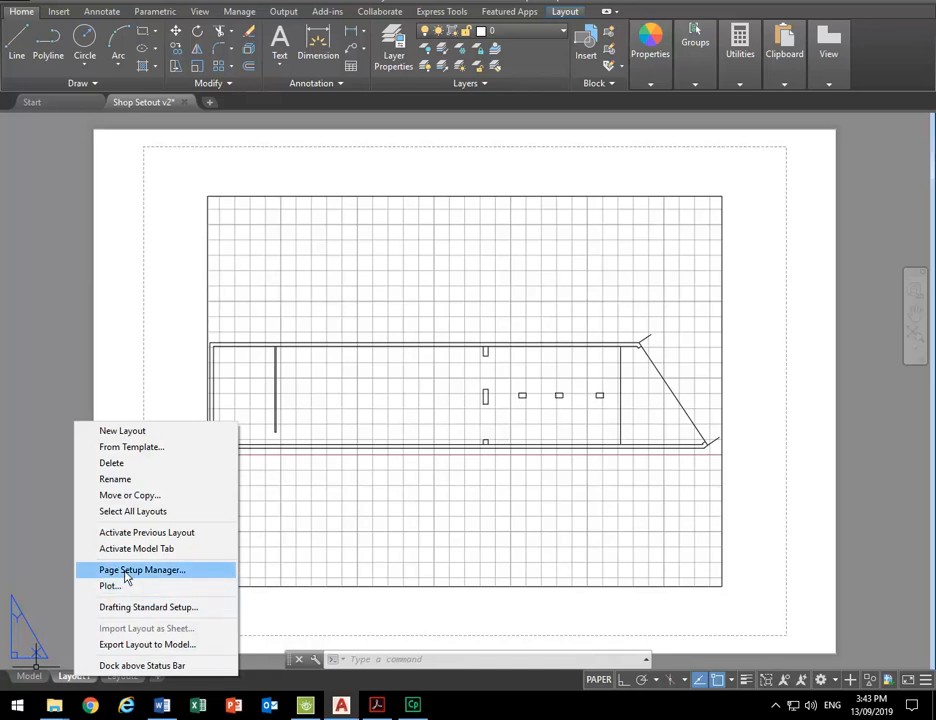
pyautogui.click(66, 336)
pyautogui.click(94, 300)
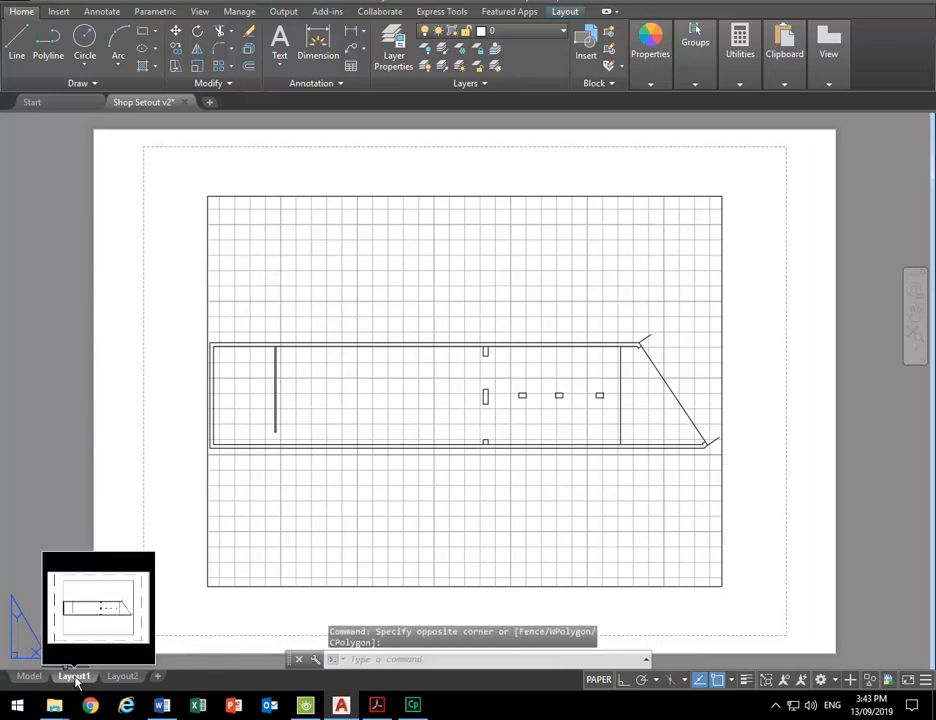
pyautogui.rightClick(76, 678)
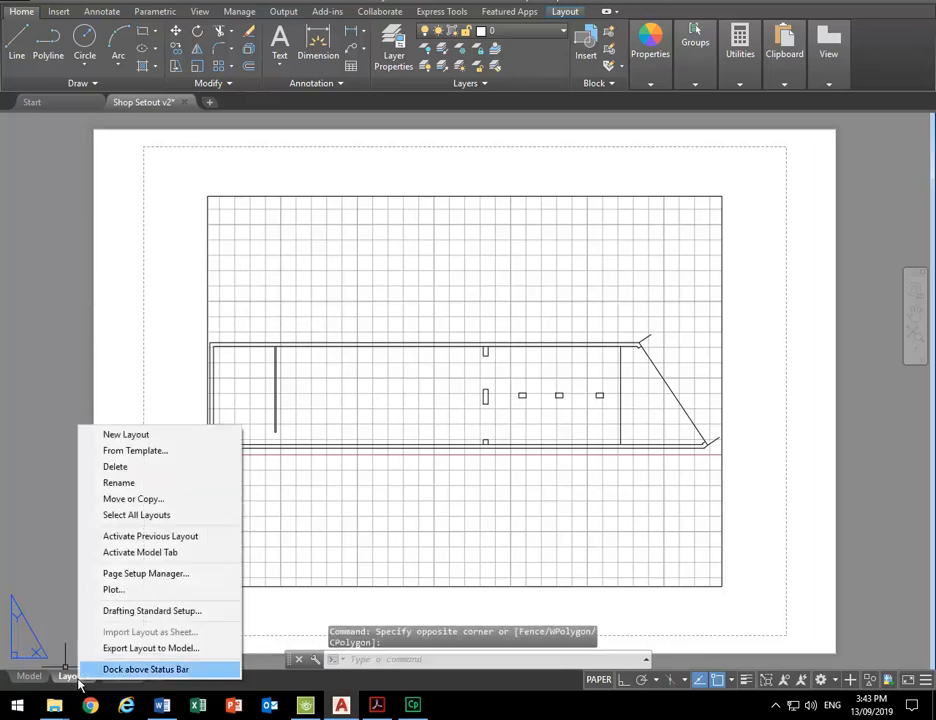
pyautogui.click(118, 577)
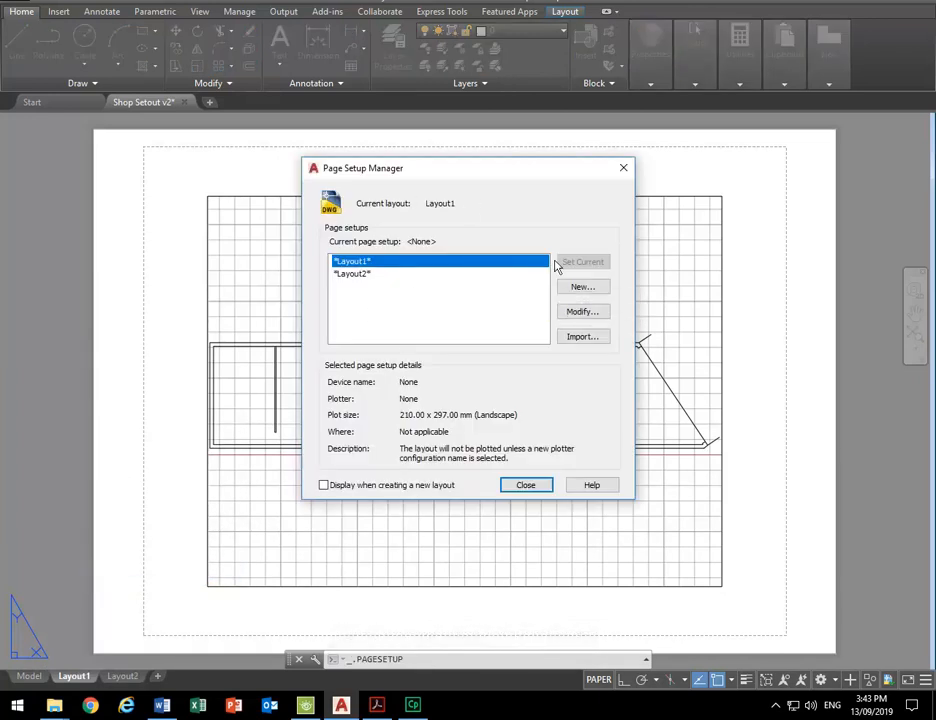
pyautogui.click(580, 312)
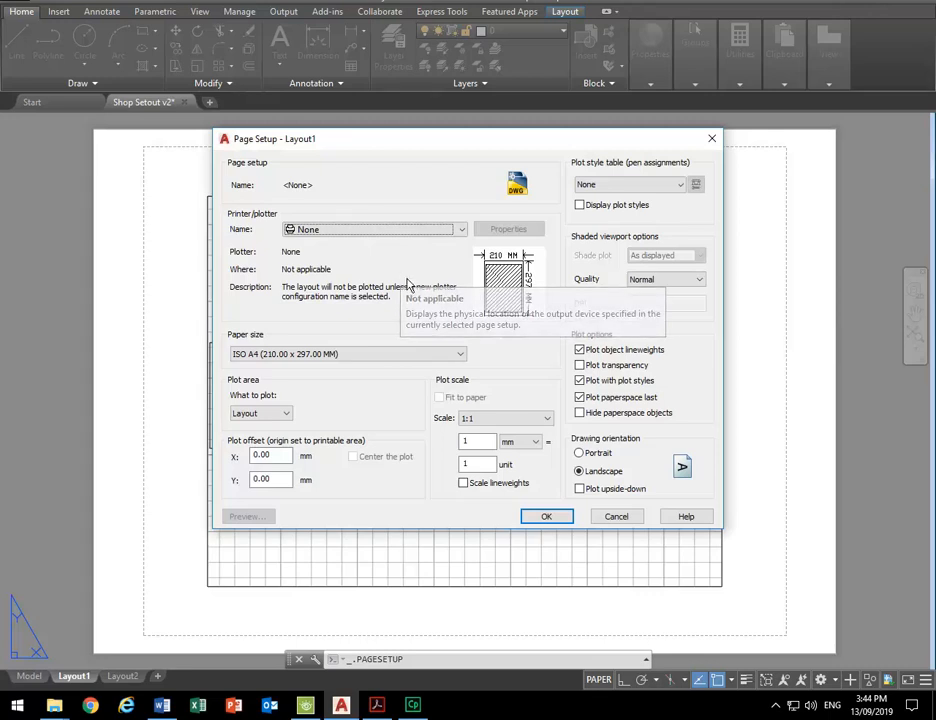
# - Choose Adobe PDF as the printer/plotter for Layout1 and check the list of available devices
pyautogui.click(461, 230)
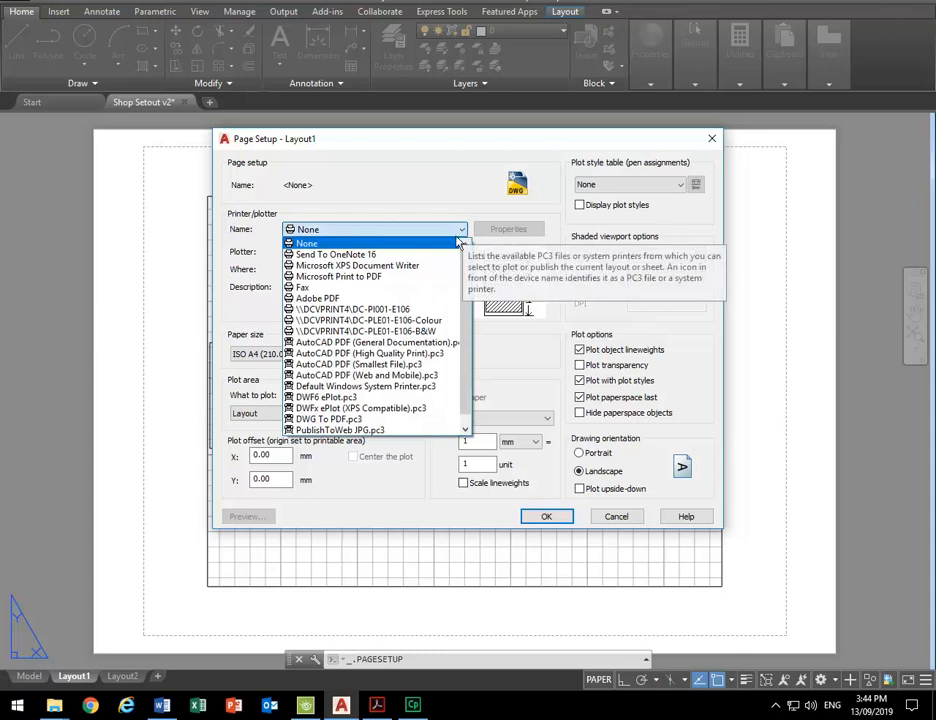
pyautogui.scroll(-1, 466, 314)
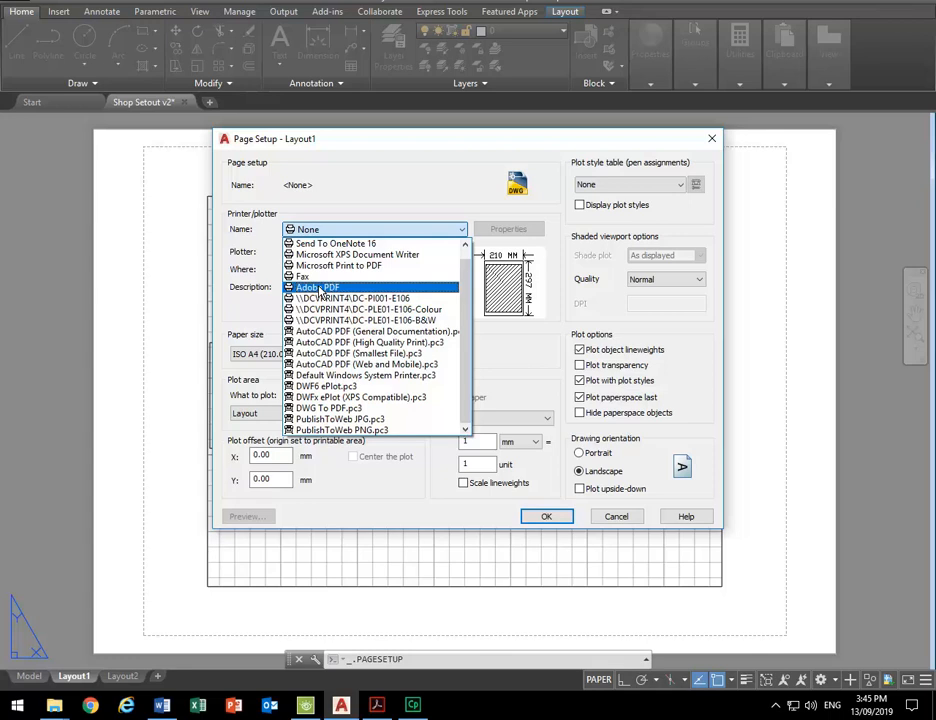
pyautogui.click(320, 288)
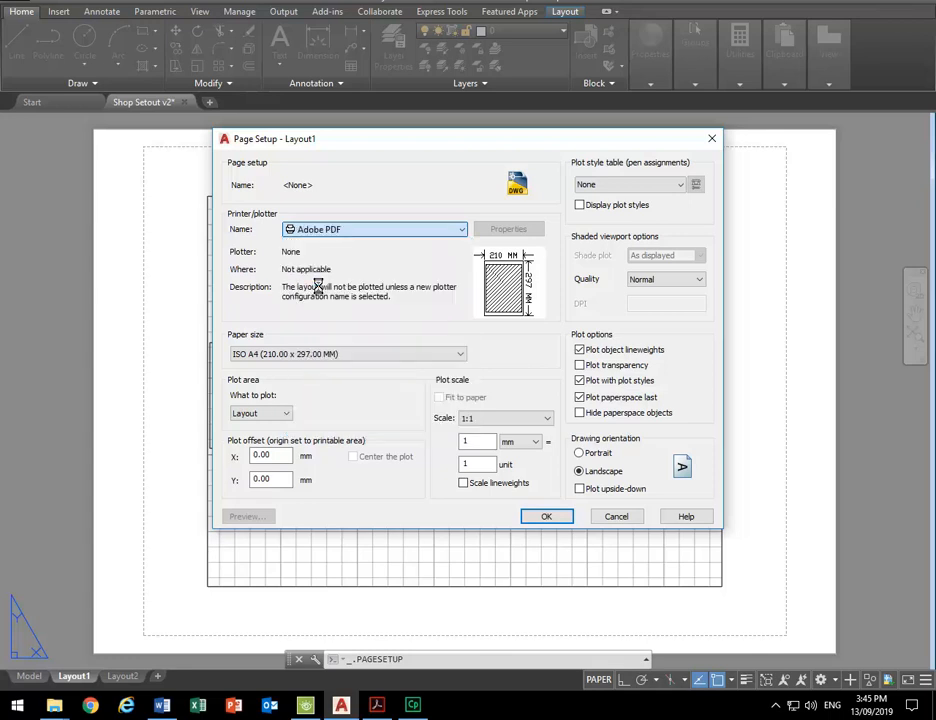
pyautogui.click(397, 231)
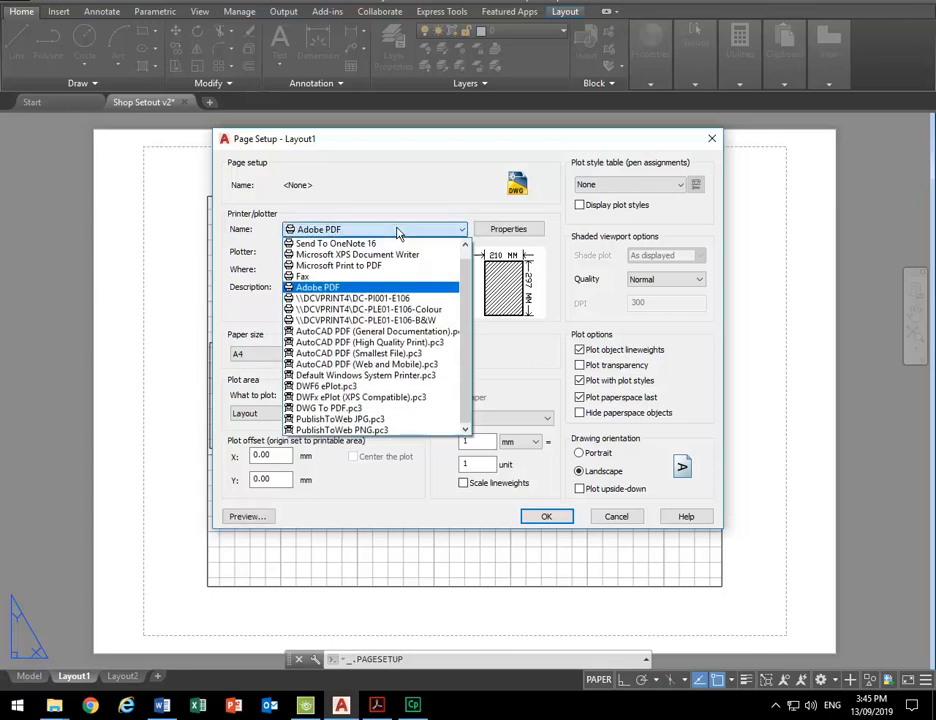
pyautogui.click(397, 231)
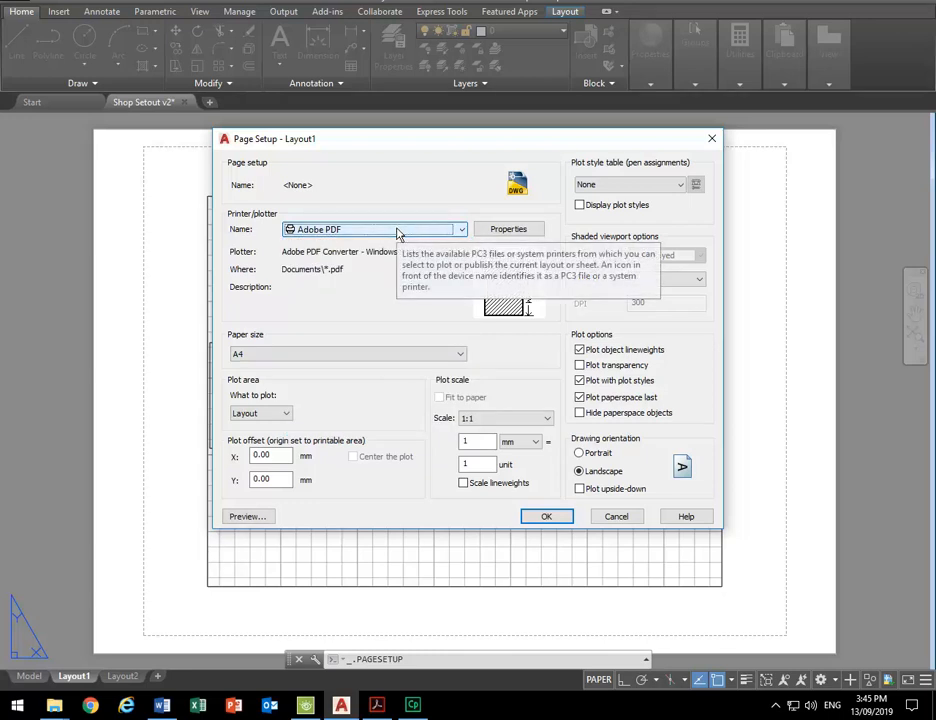
pyautogui.click(436, 231)
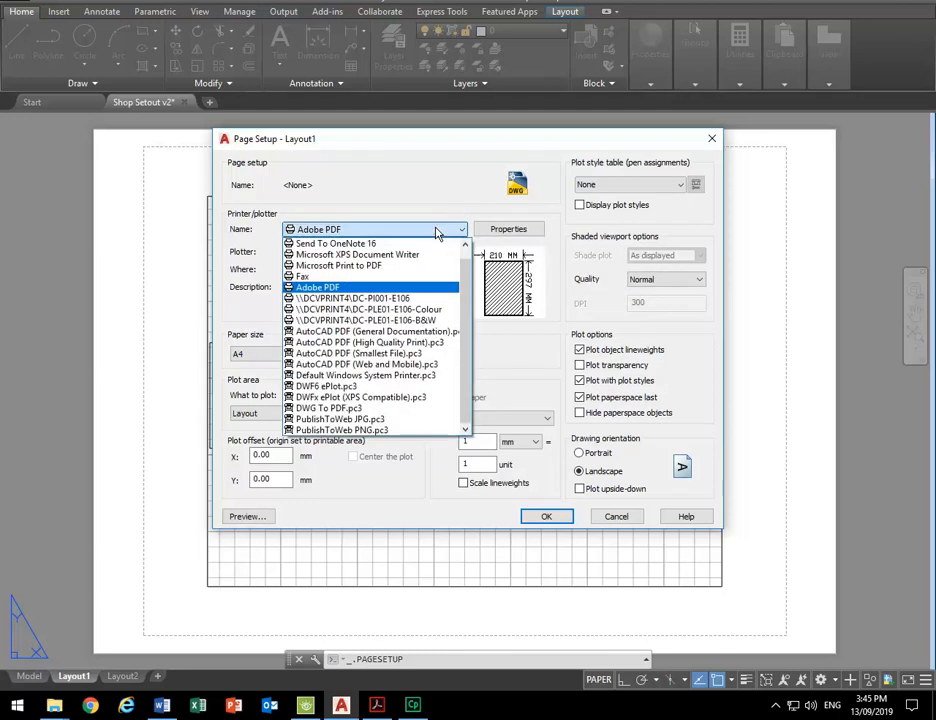
pyautogui.click(365, 235)
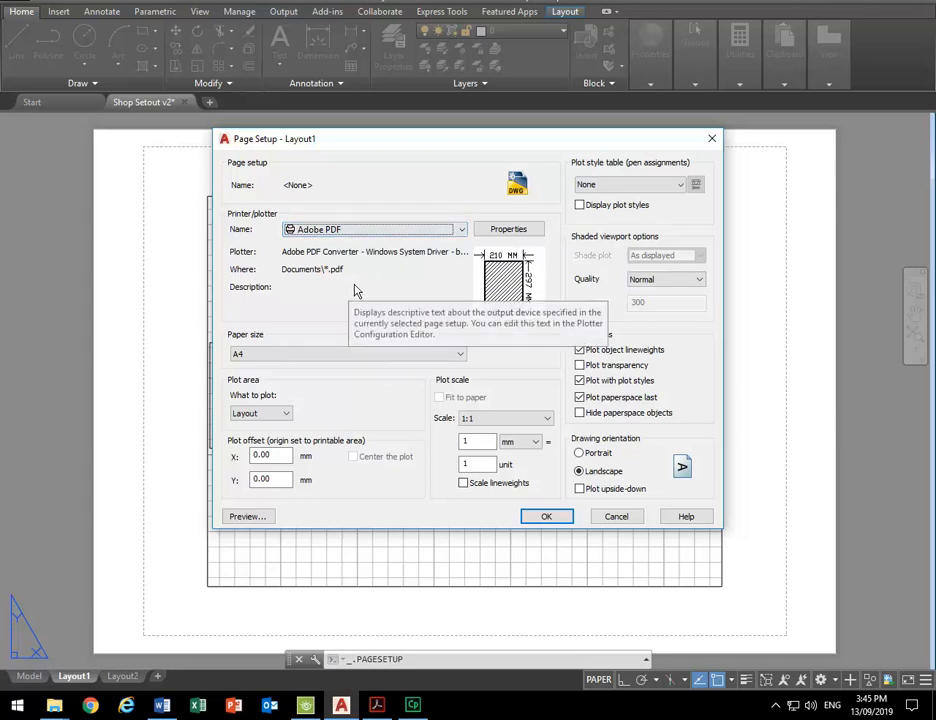
# - Switch to Chrome and search Google for "primo pdf"
pyautogui.click(57, 712)
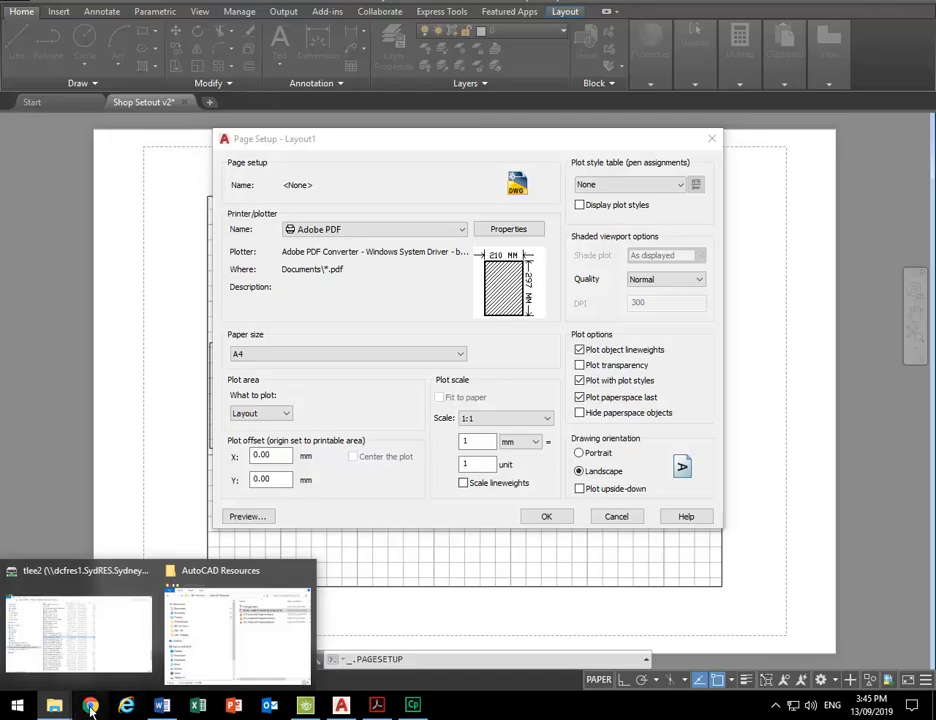
pyautogui.click(90, 708)
pyautogui.click(388, 259)
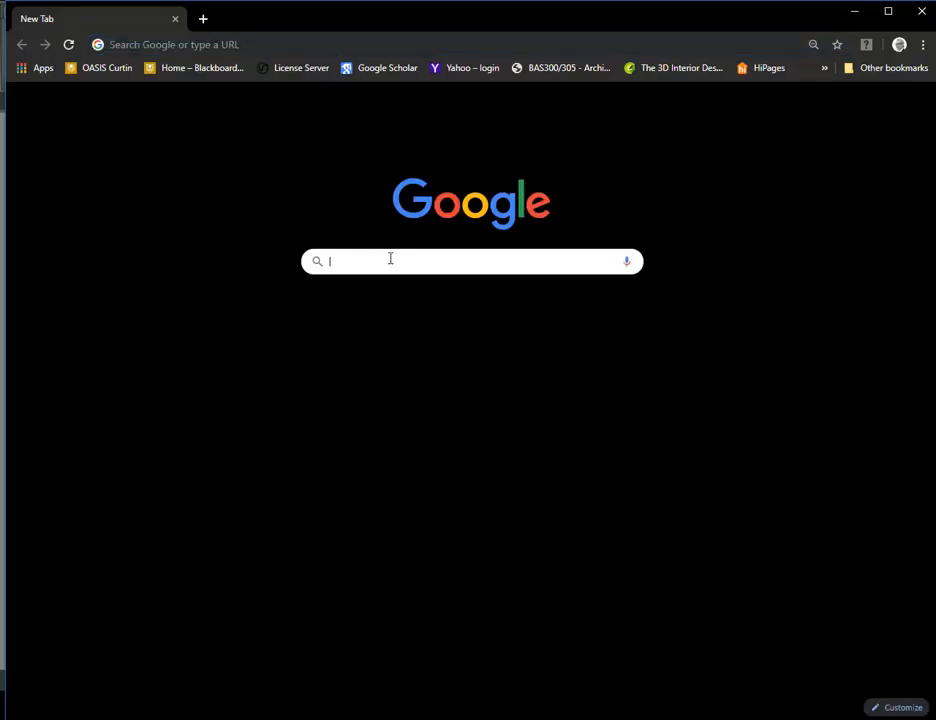
pyautogui.write('primo pdf')
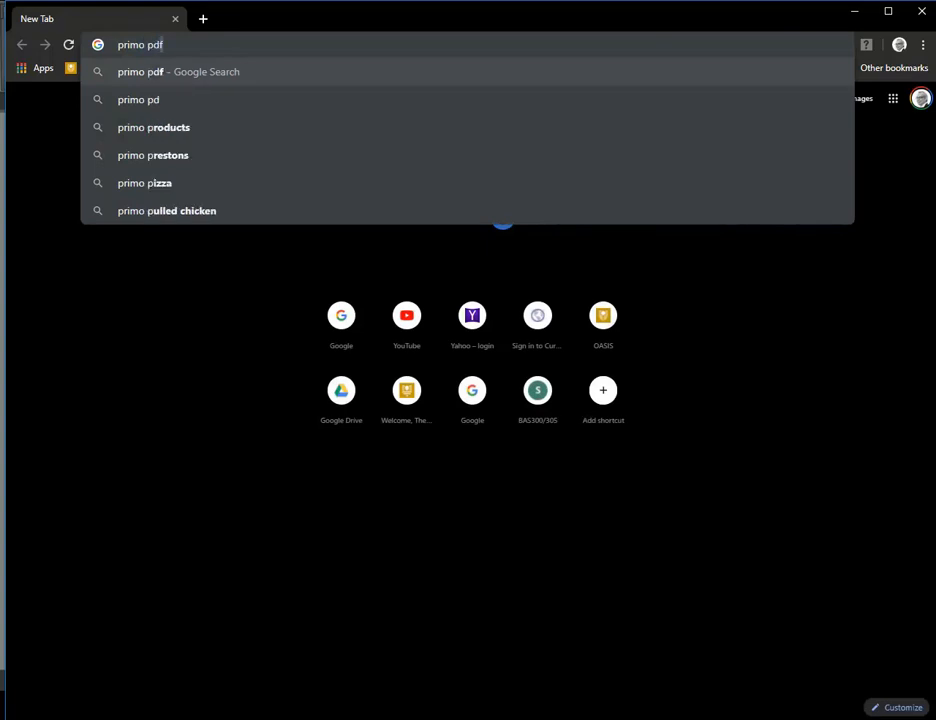
pyautogui.press('Return')
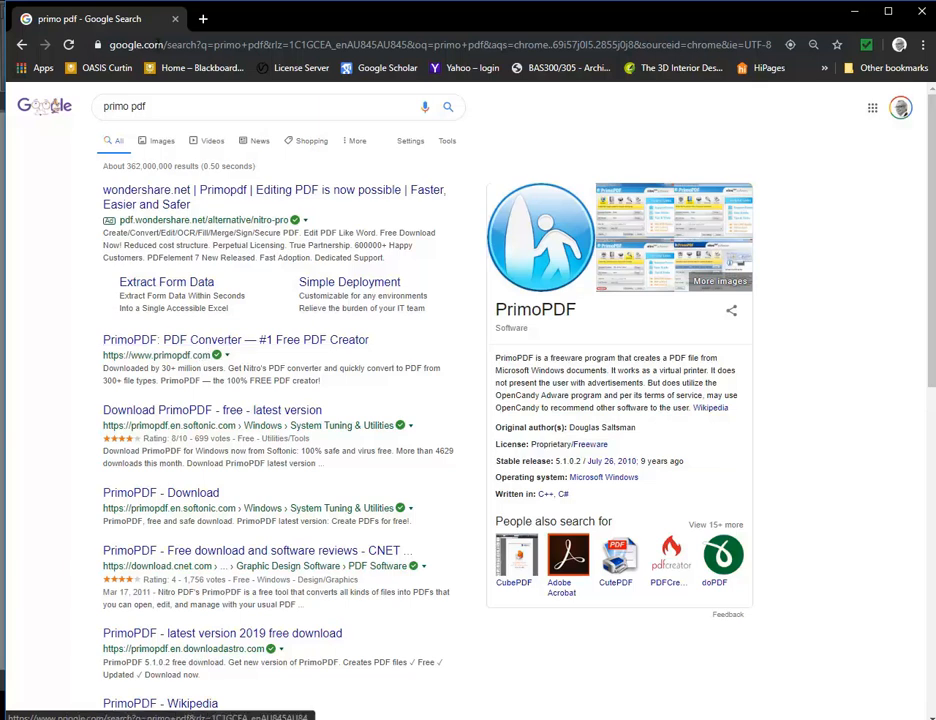
# - Search Google for "cute pdf", compare its results with the PrimoPDF ones, and return to AutoCAD
pyautogui.doubleClick(124, 106)
pyautogui.write('cute')
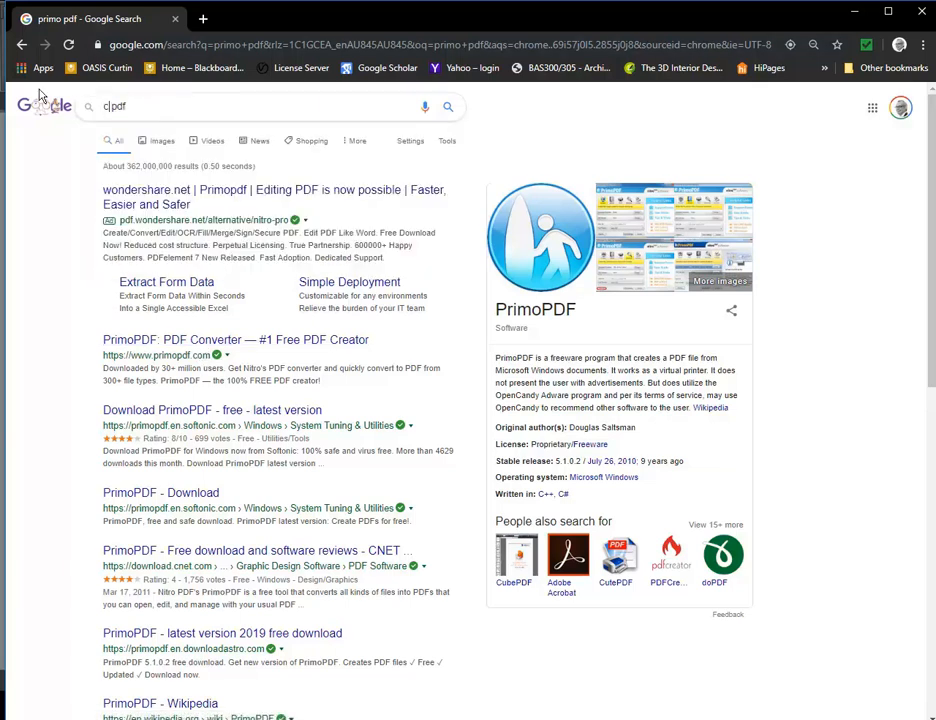
pyautogui.press('Return')
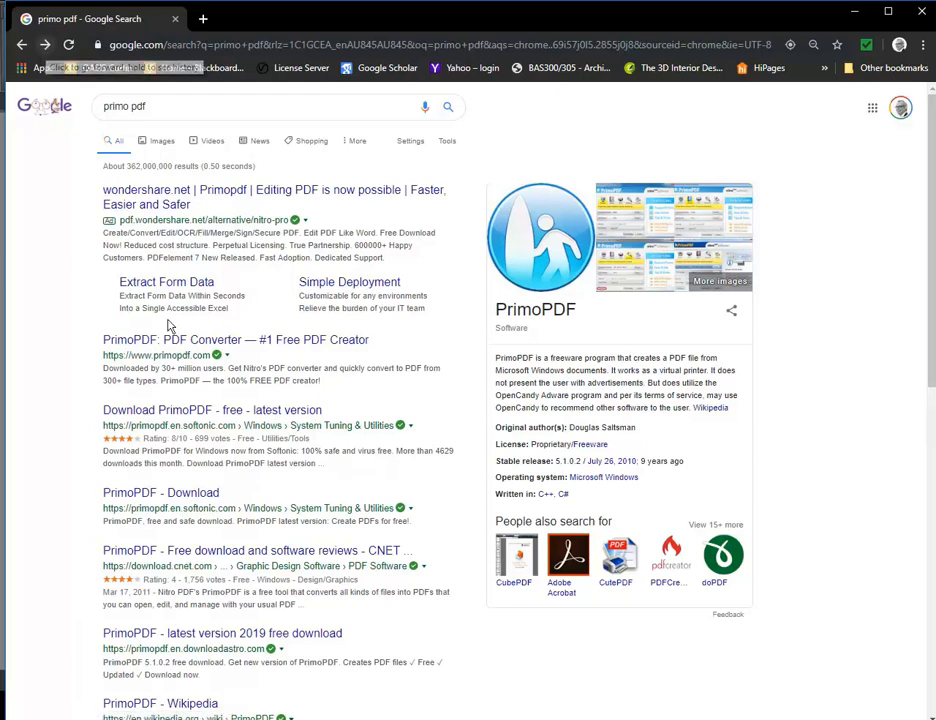
pyautogui.click(41, 43)
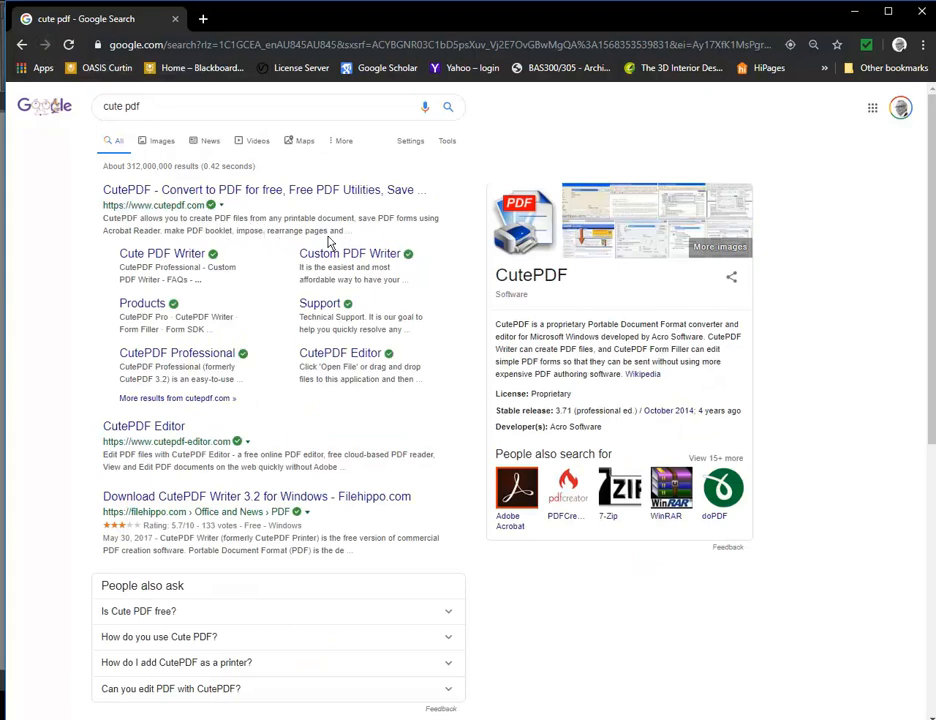
pyautogui.click(21, 45)
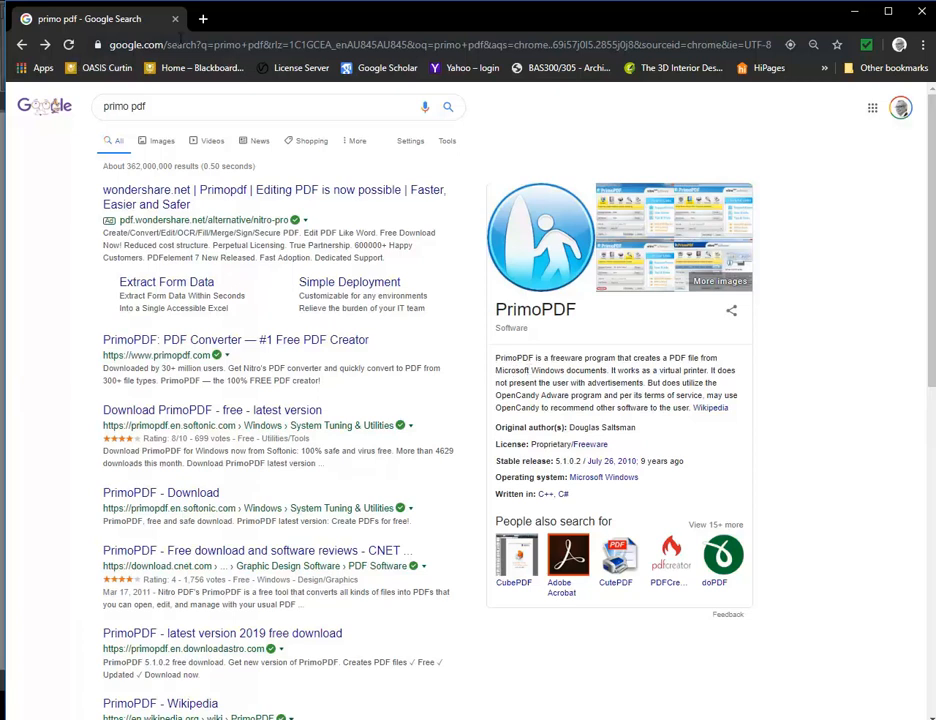
pyautogui.press('super+Down')
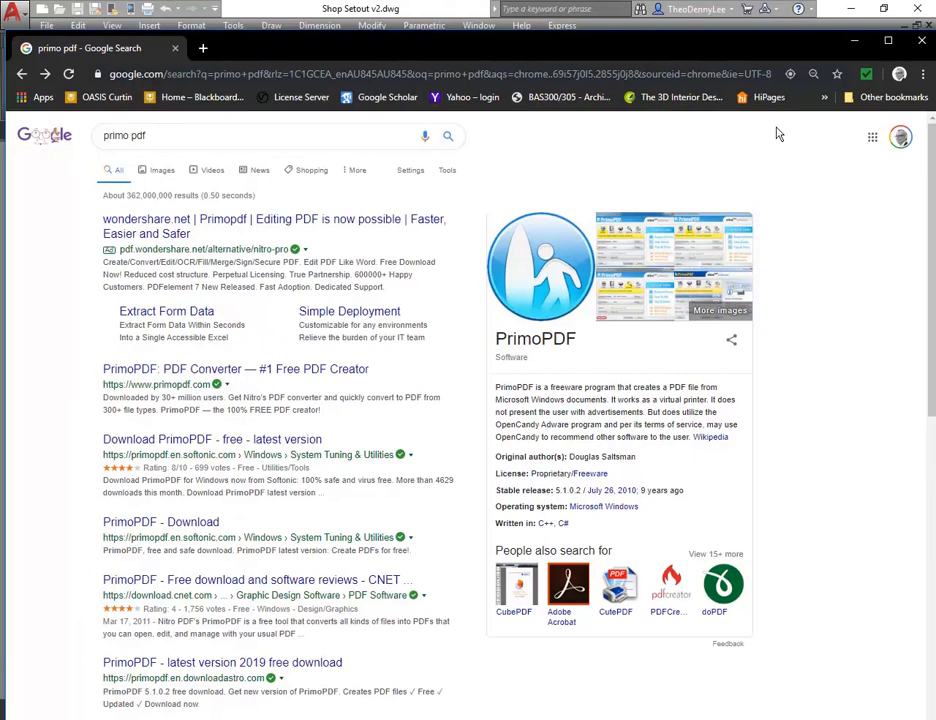
pyautogui.click(855, 45)
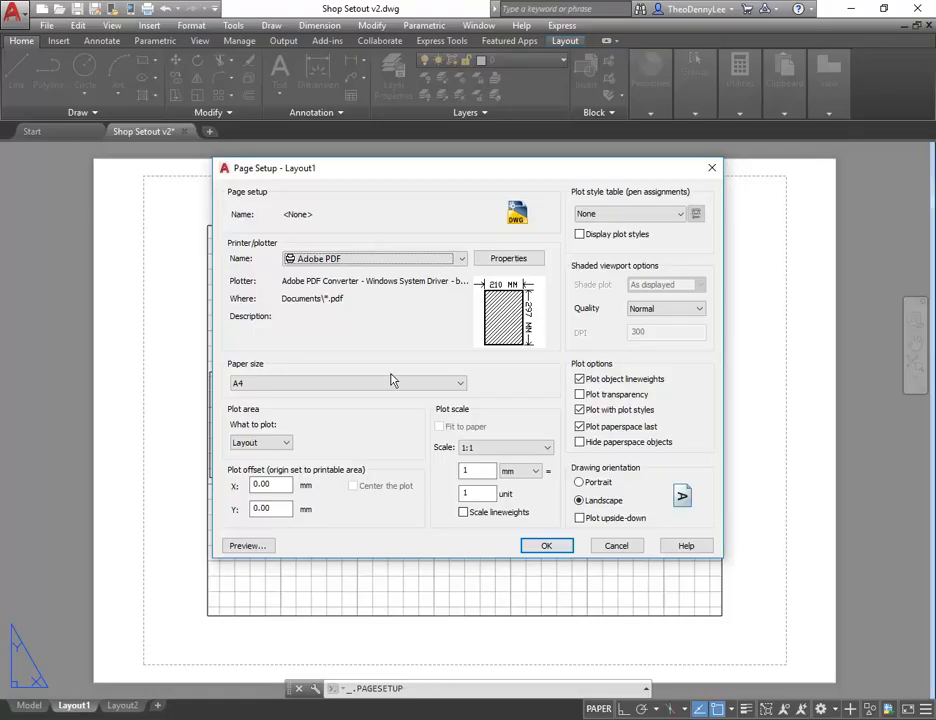
# - Set the Layout1 plotter to DWG To PDF.pc3 and try to change it back to Adobe PDF
pyautogui.click(402, 262)
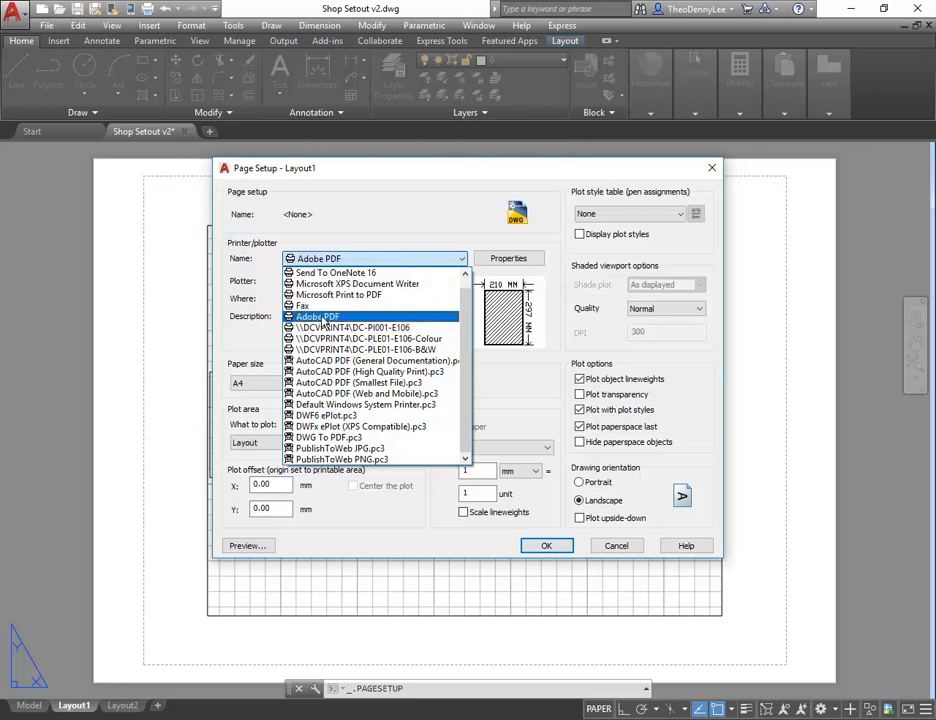
pyautogui.click(328, 438)
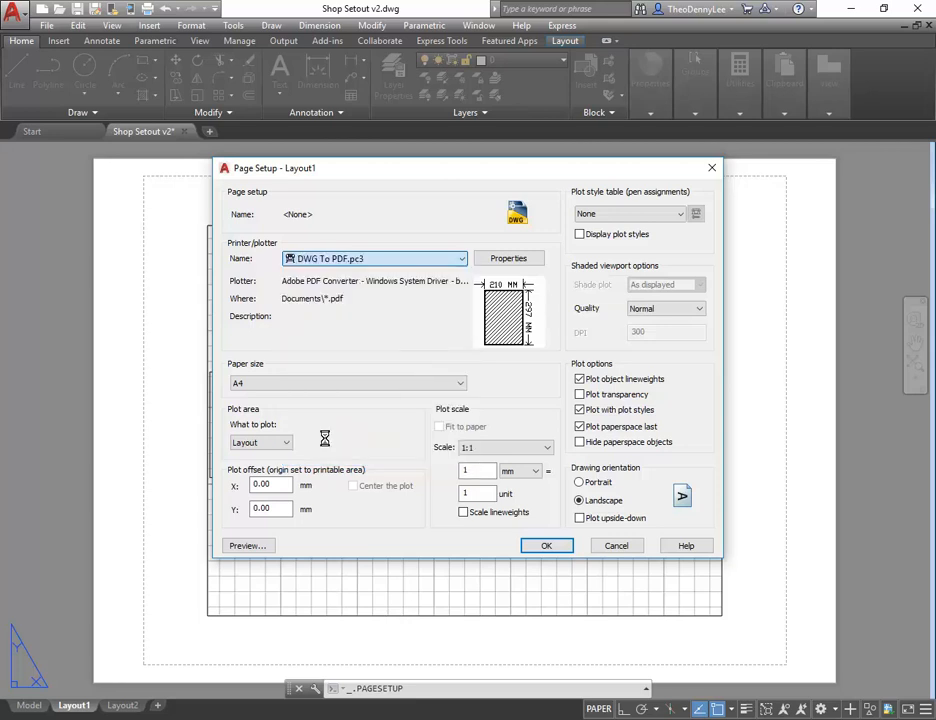
pyautogui.click(375, 260)
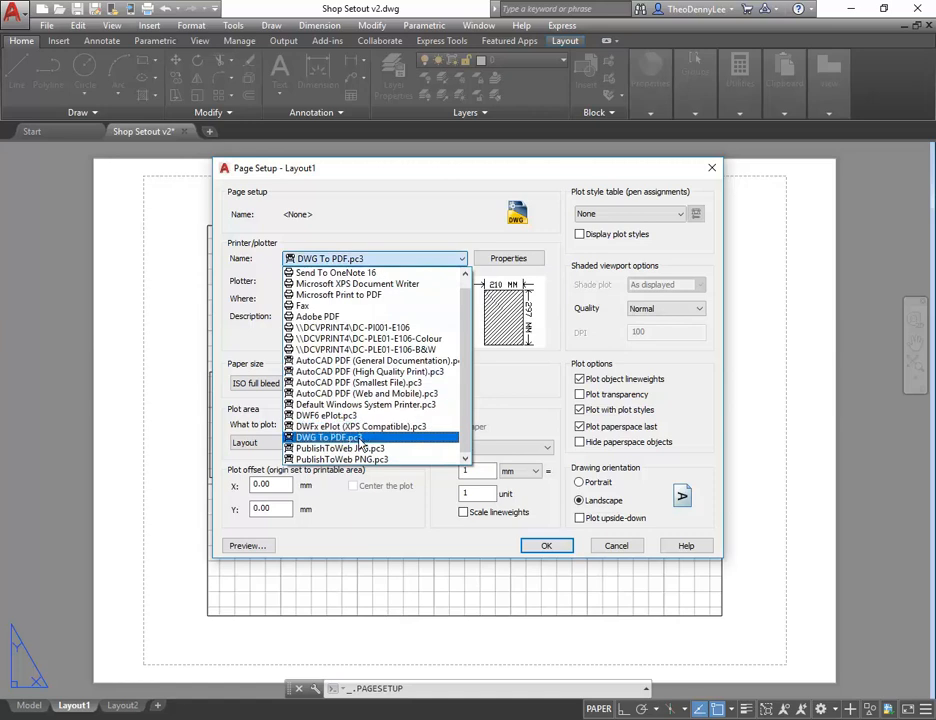
pyautogui.click(327, 317)
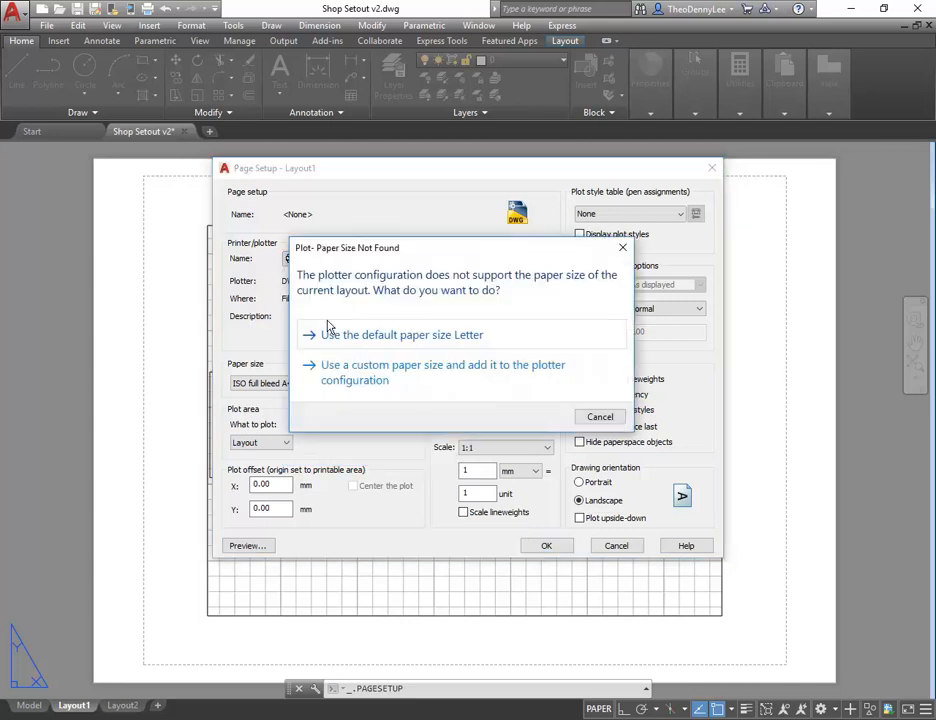
pyautogui.click(600, 416)
# - Set the Layout1 printer/plotter to Adobe PDF and accept the default paper size Letter
pyautogui.click(352, 259)
pyautogui.scroll(2, 372, 261)
pyautogui.click(374, 328)
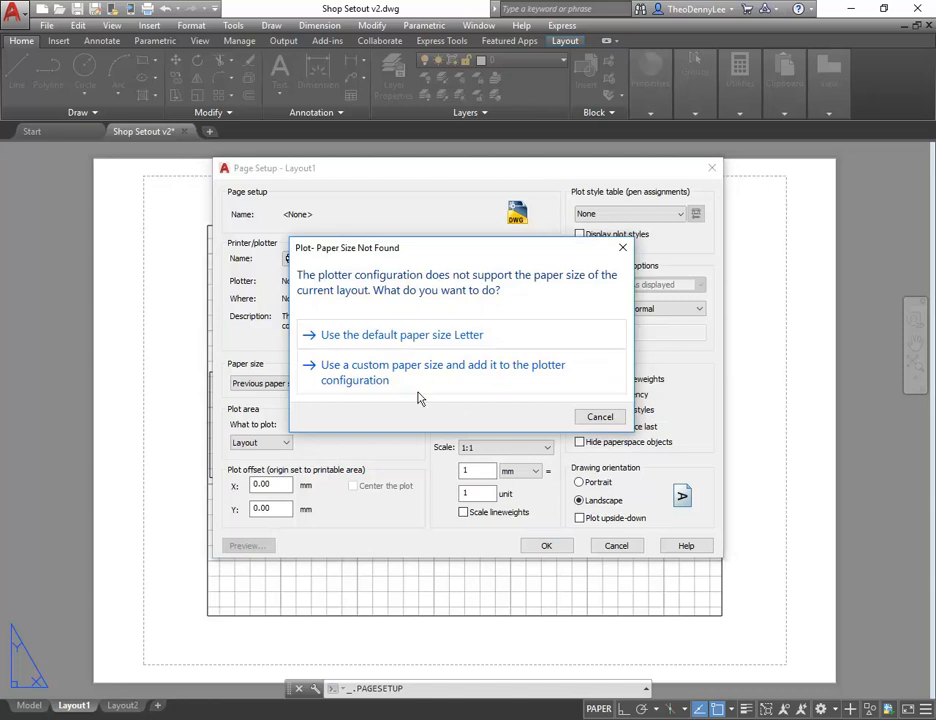
pyautogui.click(357, 337)
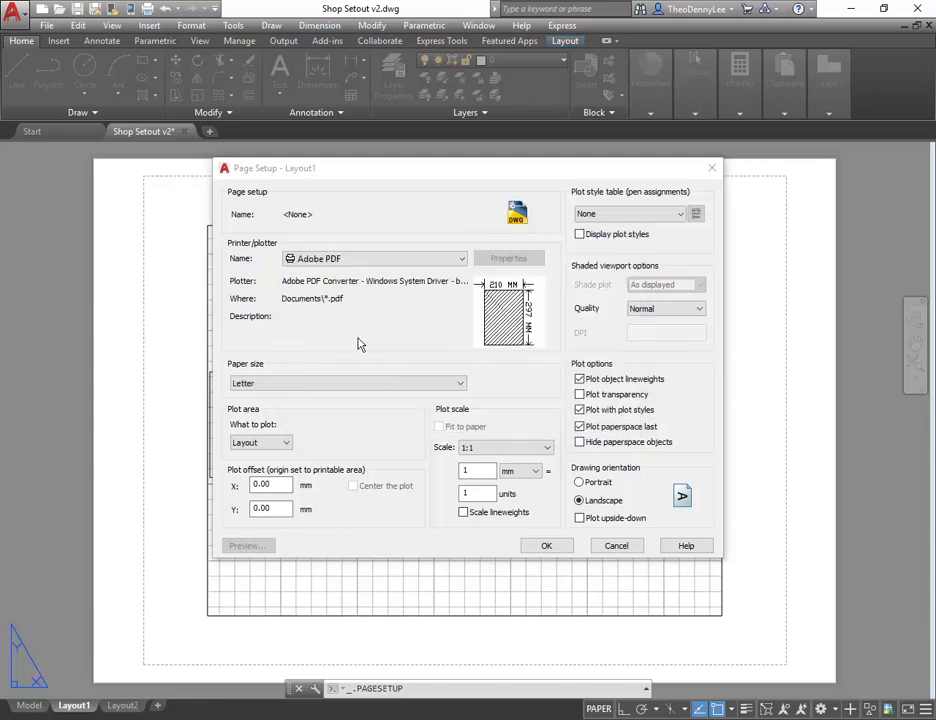
# - Try paper sizes A4 and A3, settle on A2, and keep the plot scale at 1:1
pyautogui.click(445, 384)
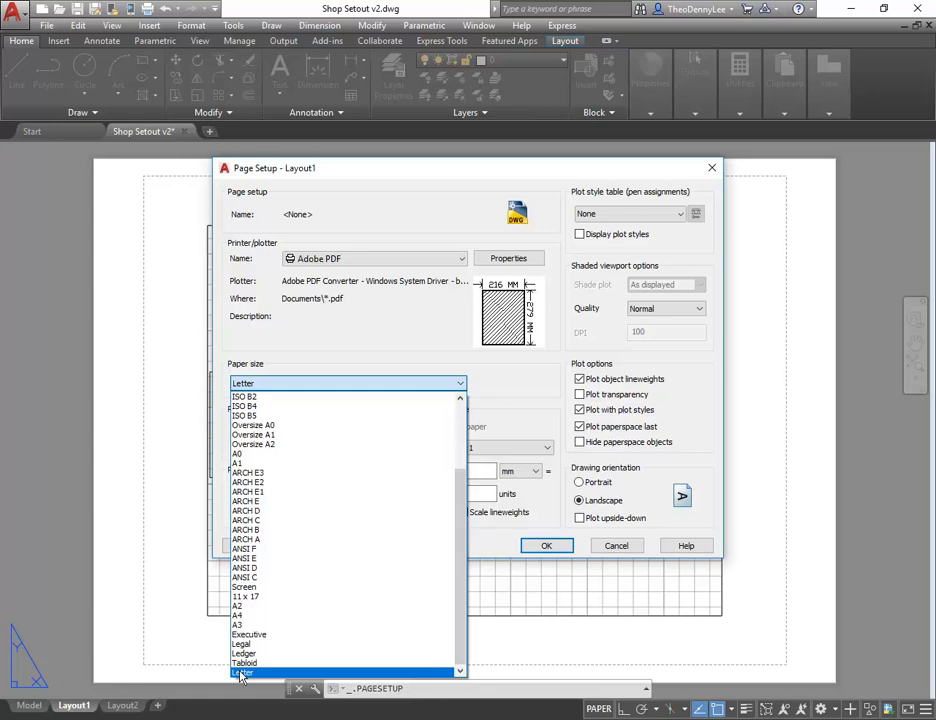
pyautogui.click(259, 617)
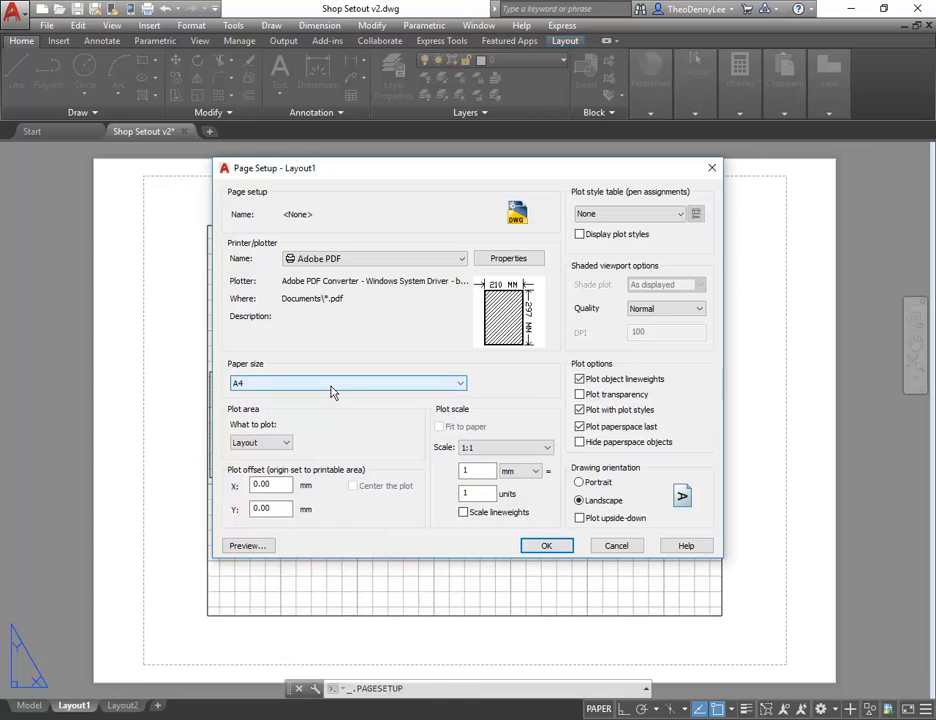
pyautogui.click(333, 391)
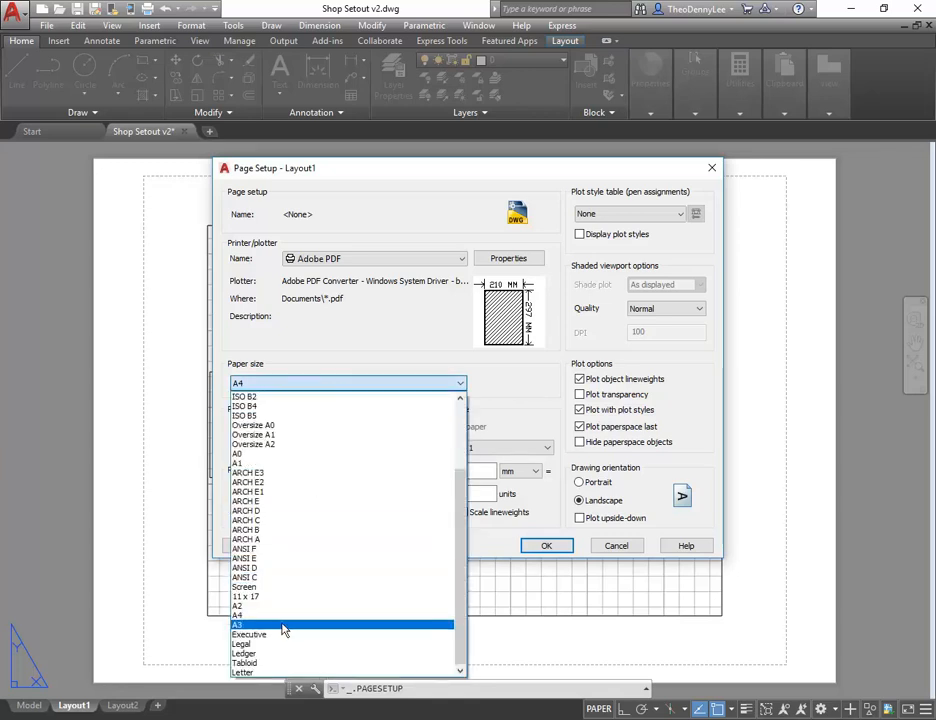
pyautogui.click(284, 625)
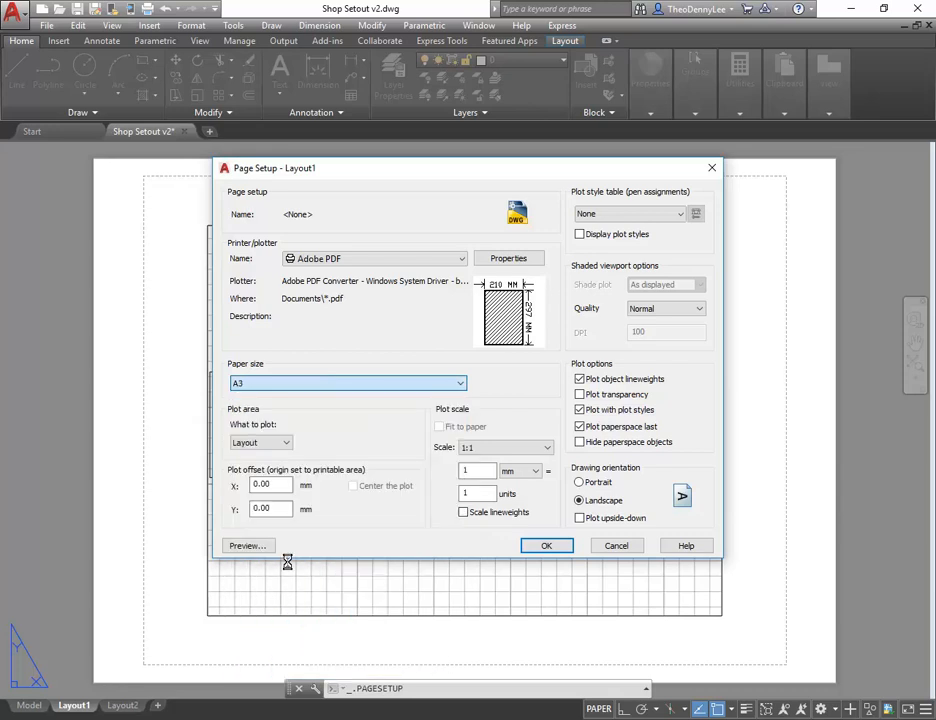
pyautogui.click(328, 386)
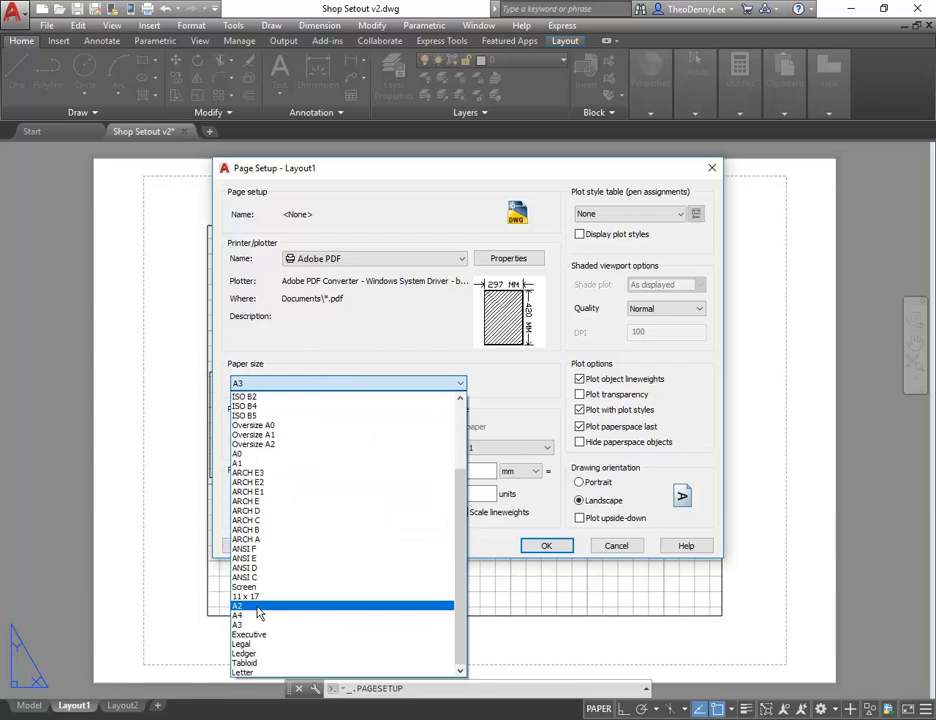
pyautogui.click(258, 606)
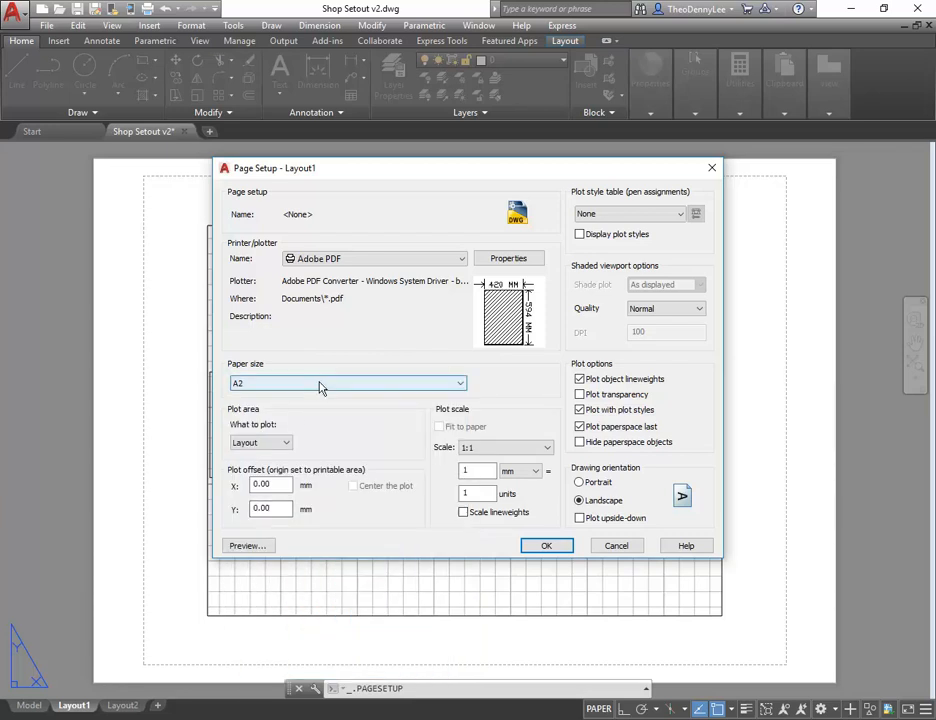
pyautogui.click(497, 451)
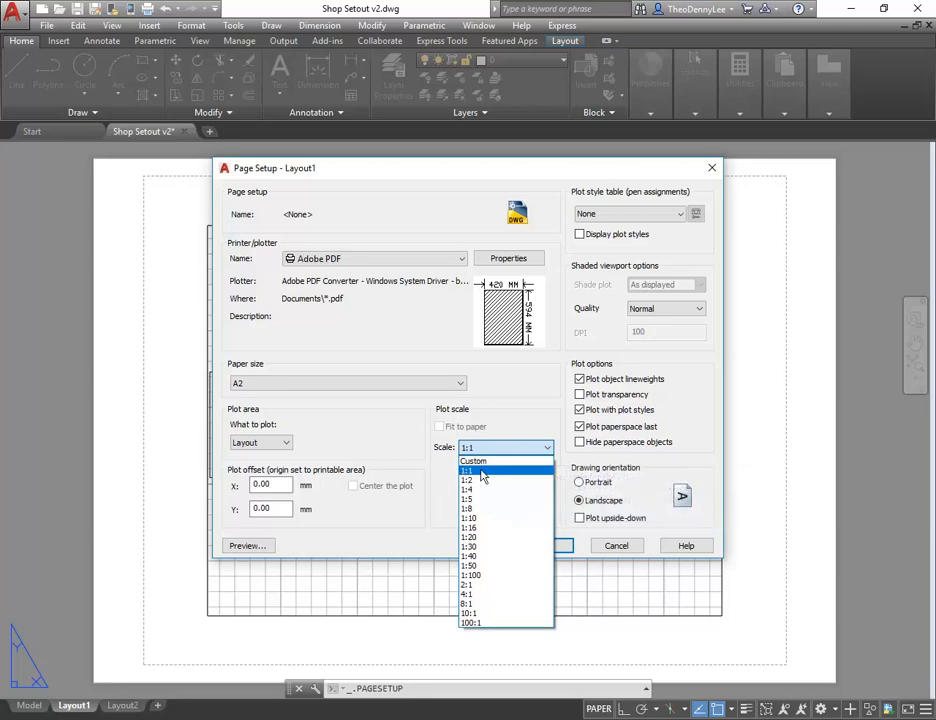
pyautogui.click(482, 472)
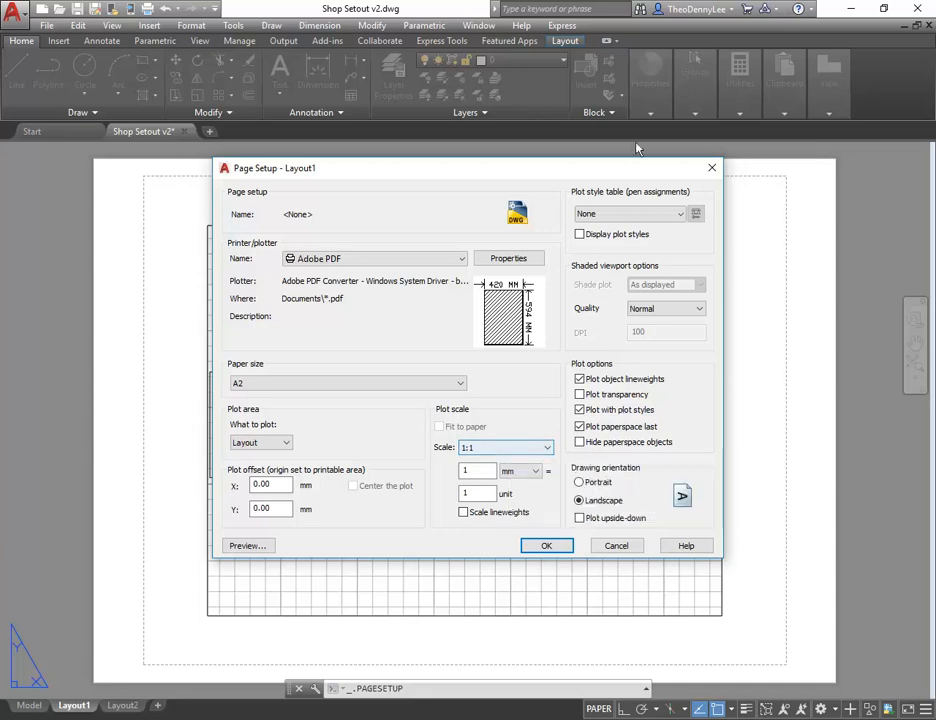
# - Assign the monochrome.ctb plot style table, accept the Layout1 page setup, and close the Page Setup Manager
pyautogui.click(652, 213)
pyautogui.click(647, 215)
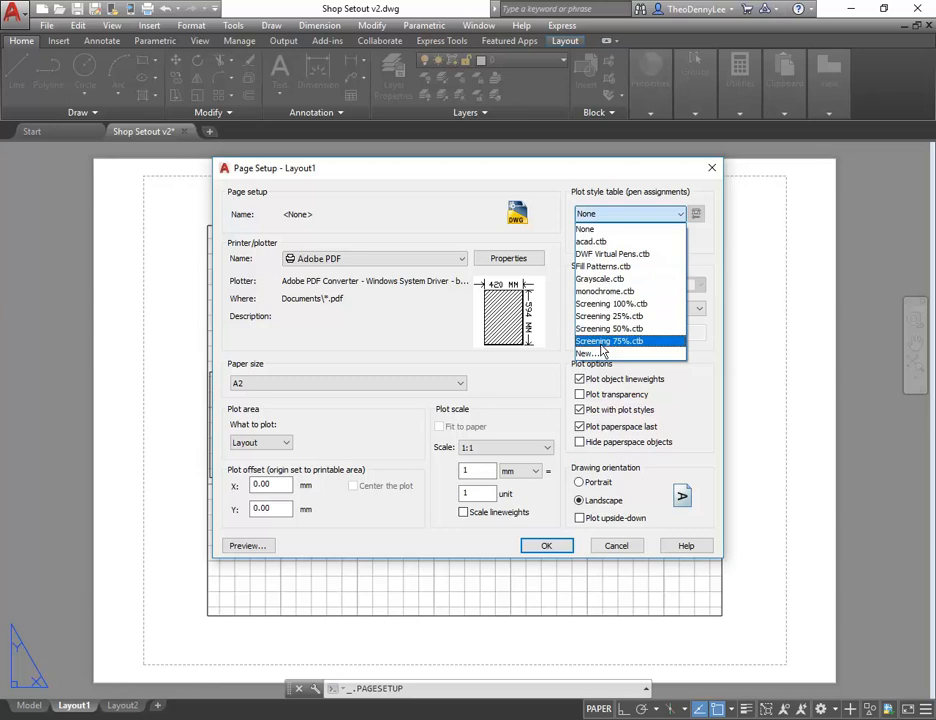
pyautogui.click(610, 290)
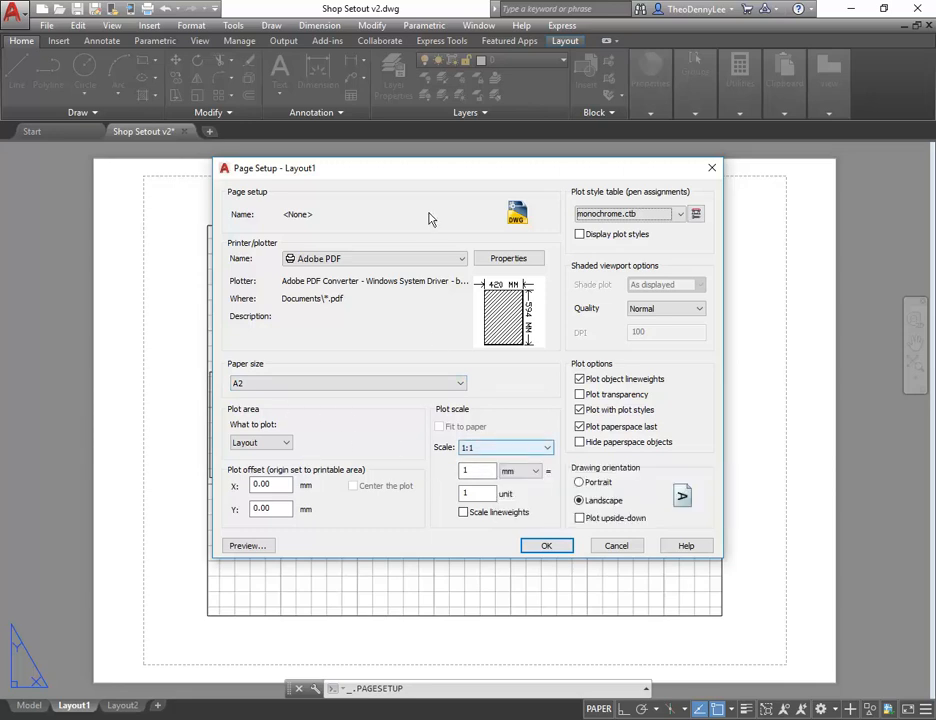
pyautogui.click(546, 545)
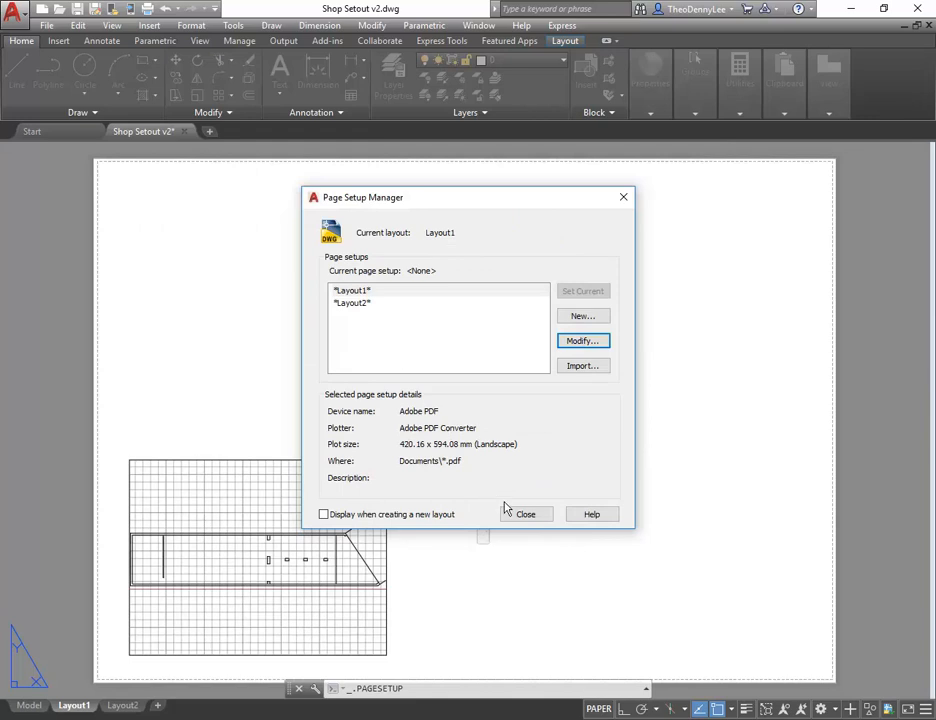
pyautogui.click(527, 516)
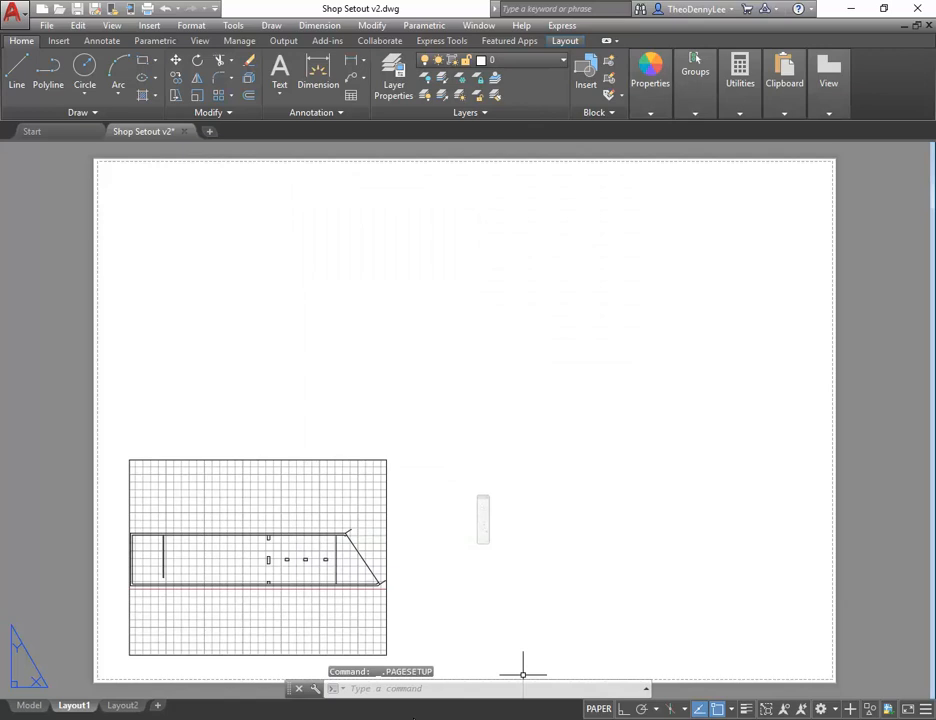
# - Compare the drawing in model space with its viewport on Layout1, ending on Layout1
pyautogui.click(230, 460)
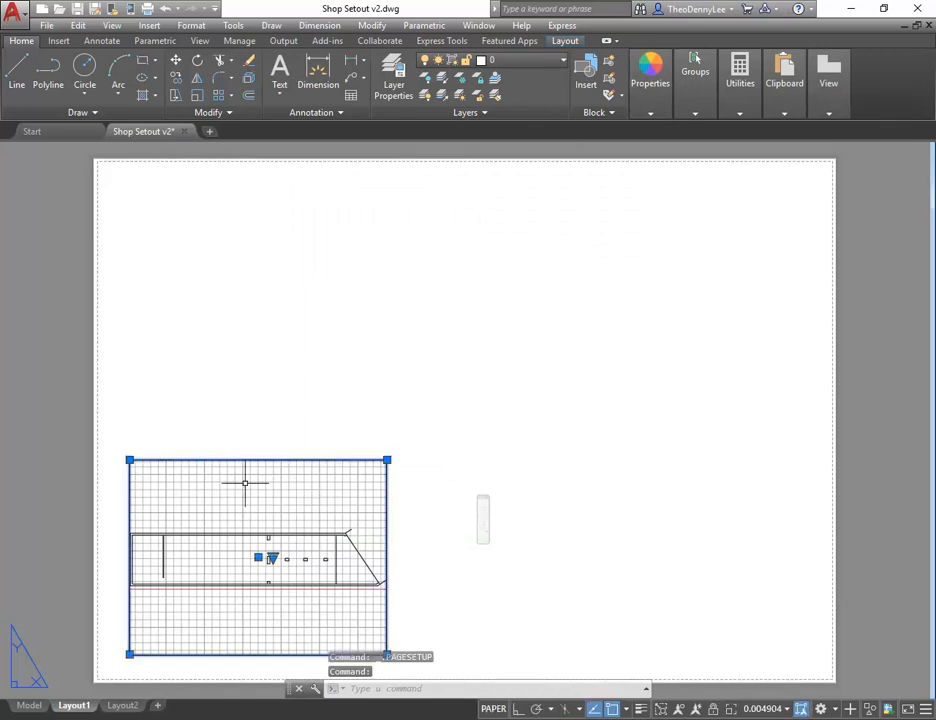
pyautogui.click(29, 705)
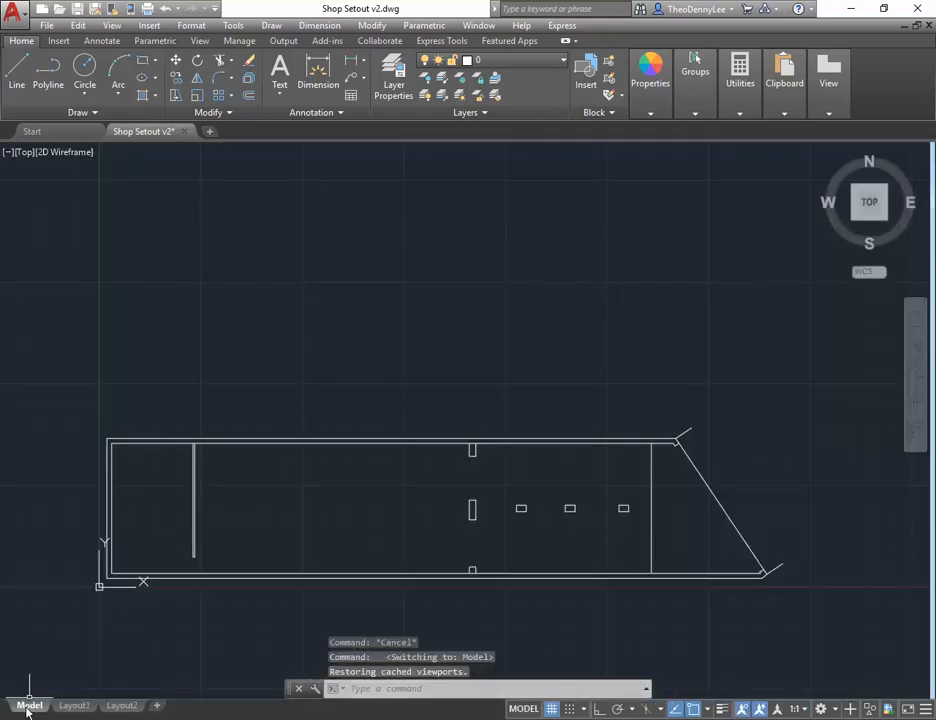
pyautogui.click(66, 706)
pyautogui.click(29, 706)
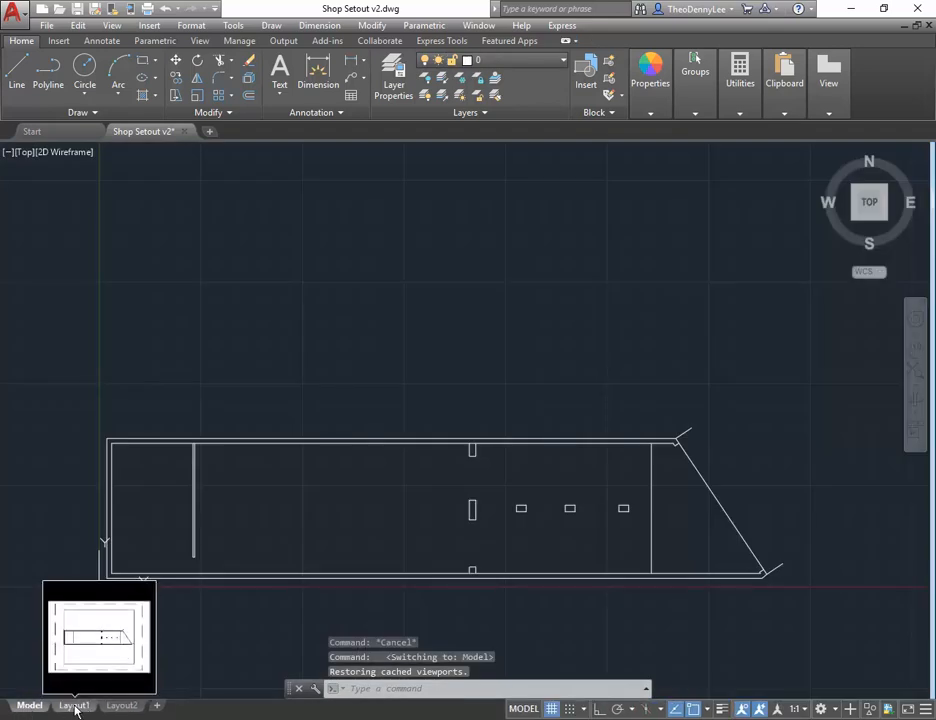
pyautogui.click(73, 706)
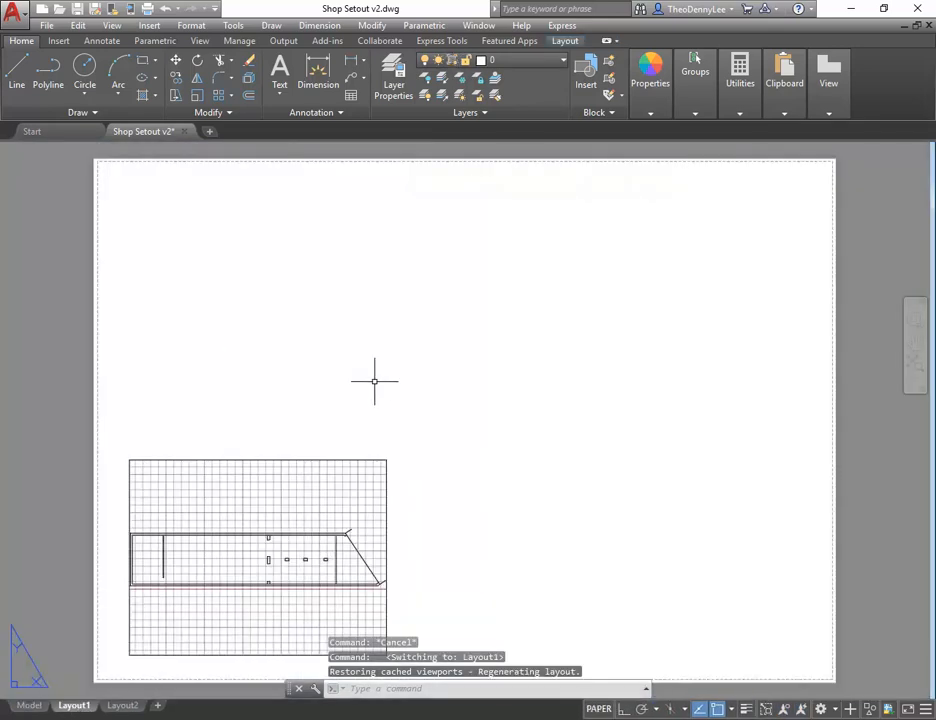
pyautogui.click(345, 459)
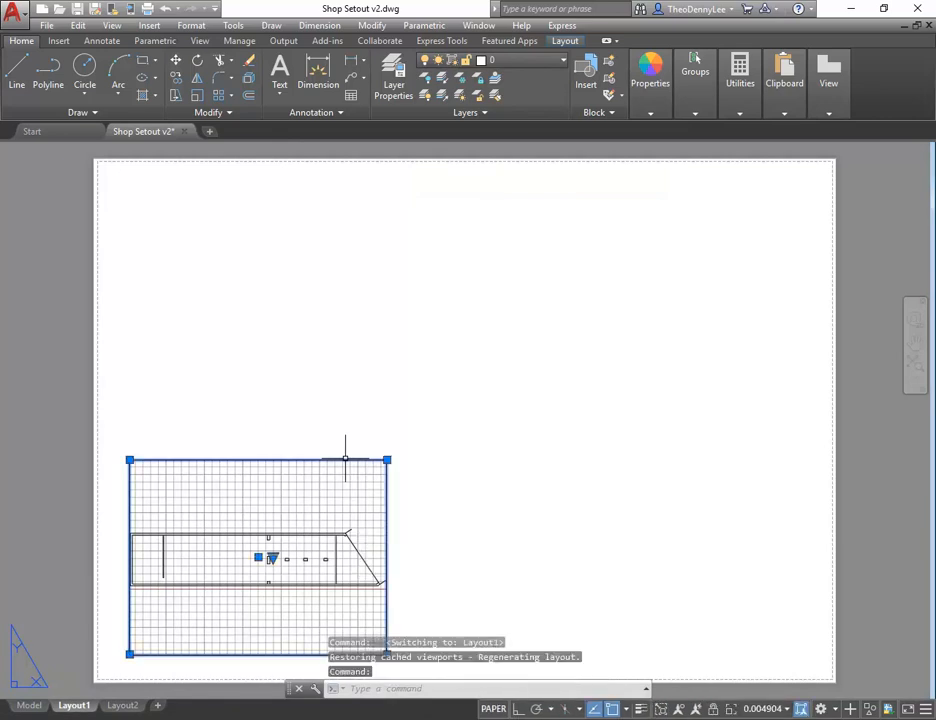
pyautogui.click(29, 706)
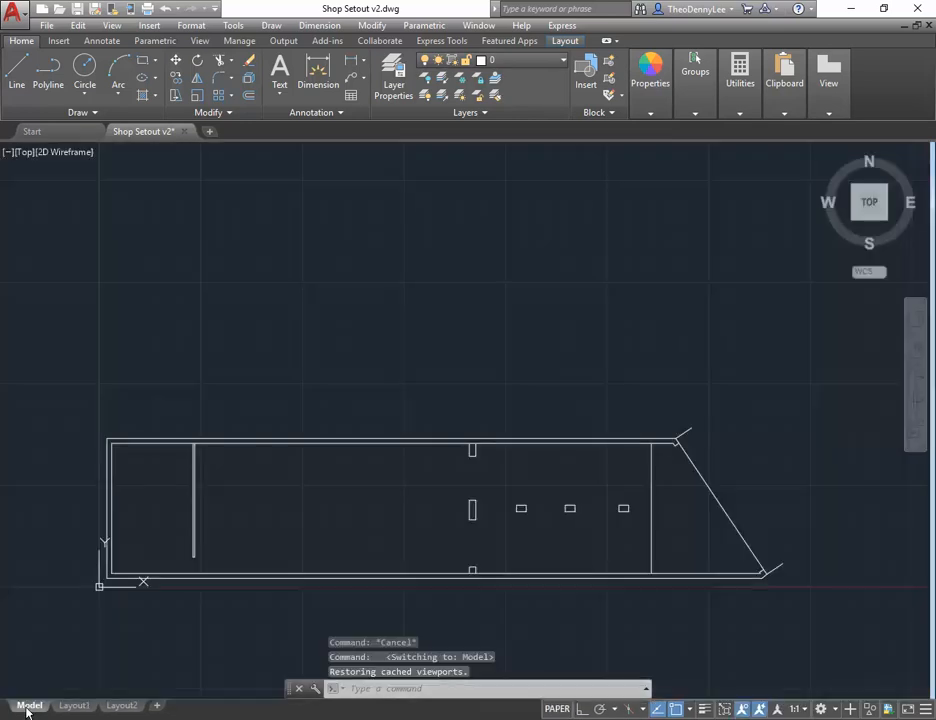
pyautogui.click(73, 706)
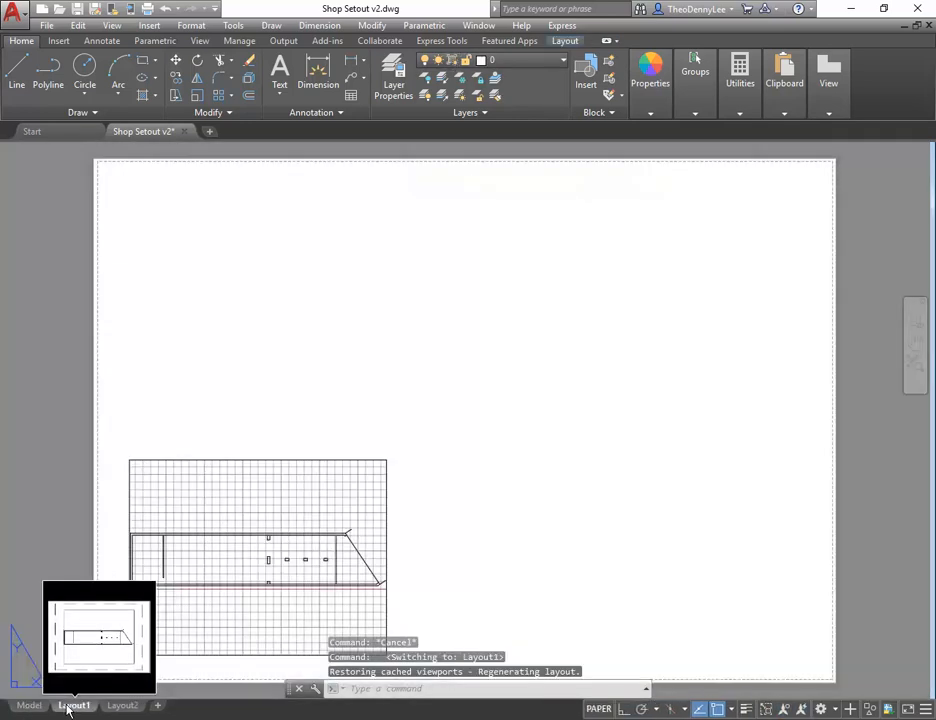
# - Stretch the viewport's upper-right corner to just inside the upper-right corner of the sheet's printable area
pyautogui.click(322, 448)
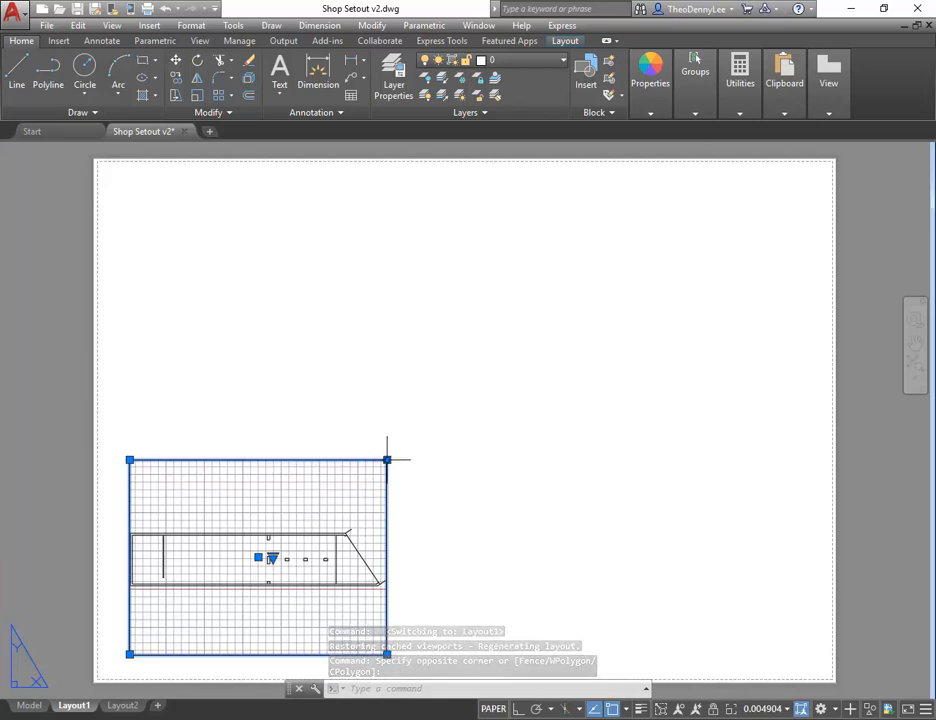
pyautogui.click(387, 459)
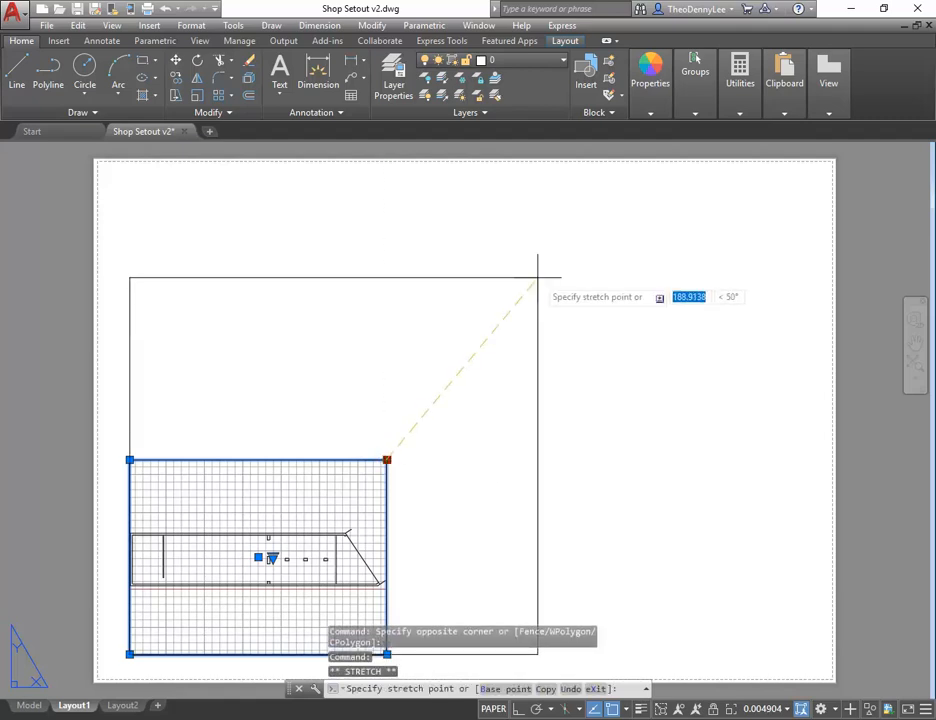
pyautogui.click(826, 169)
pyautogui.scroll(10, 828, 172)
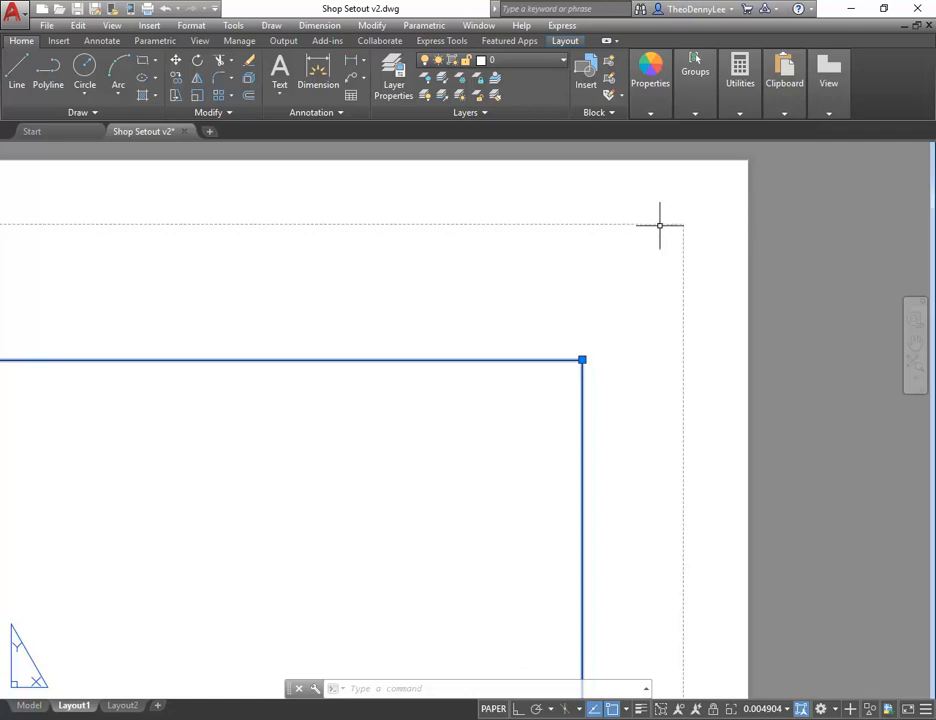
# - Stretch the viewport's lower-left corner to just inside the lower-left corner of the sheet's printable area
pyautogui.scroll(-12, 671, 211)
pyautogui.moveTo(527, 287); pyautogui.dragTo(645, 232, button='middle')
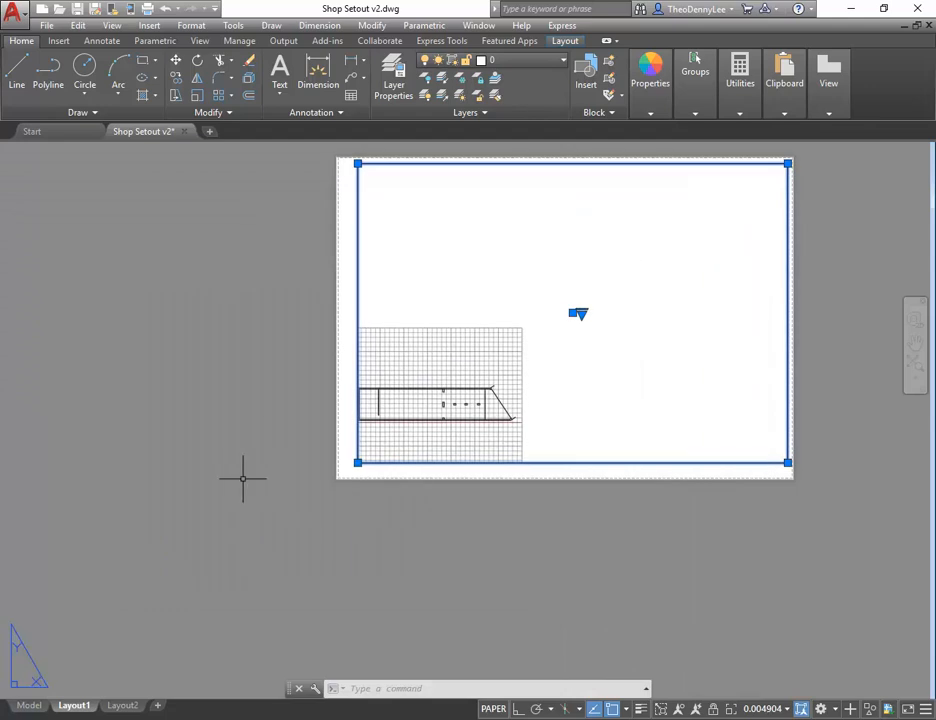
pyautogui.scroll(5, 537, 478)
pyautogui.scroll(5, 553, 460)
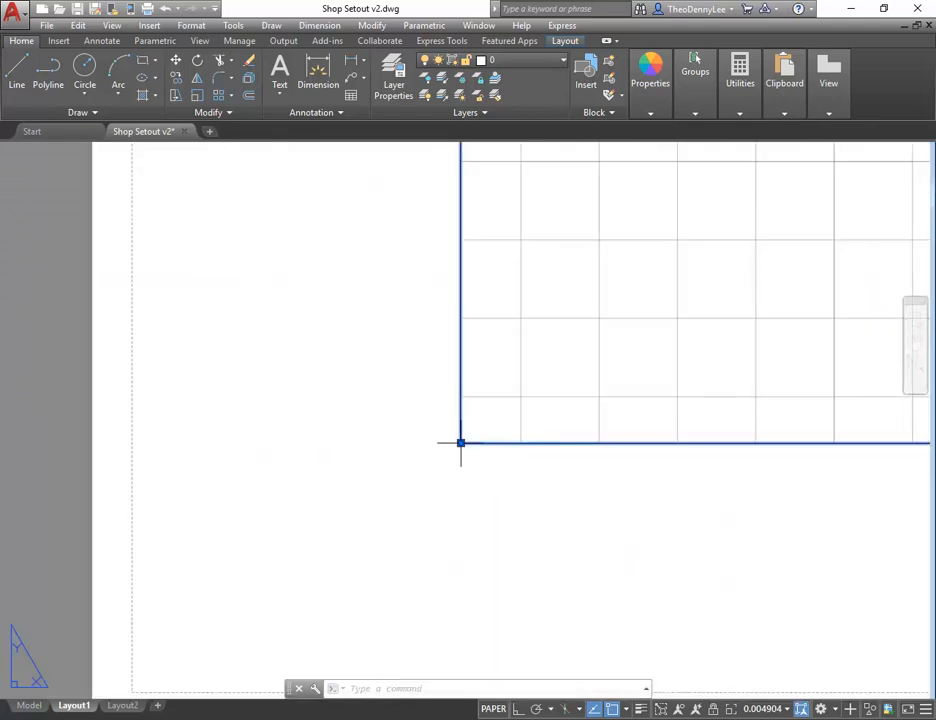
pyautogui.click(461, 442)
pyautogui.scroll(-4, 461, 440)
pyautogui.scroll(4, 330, 506)
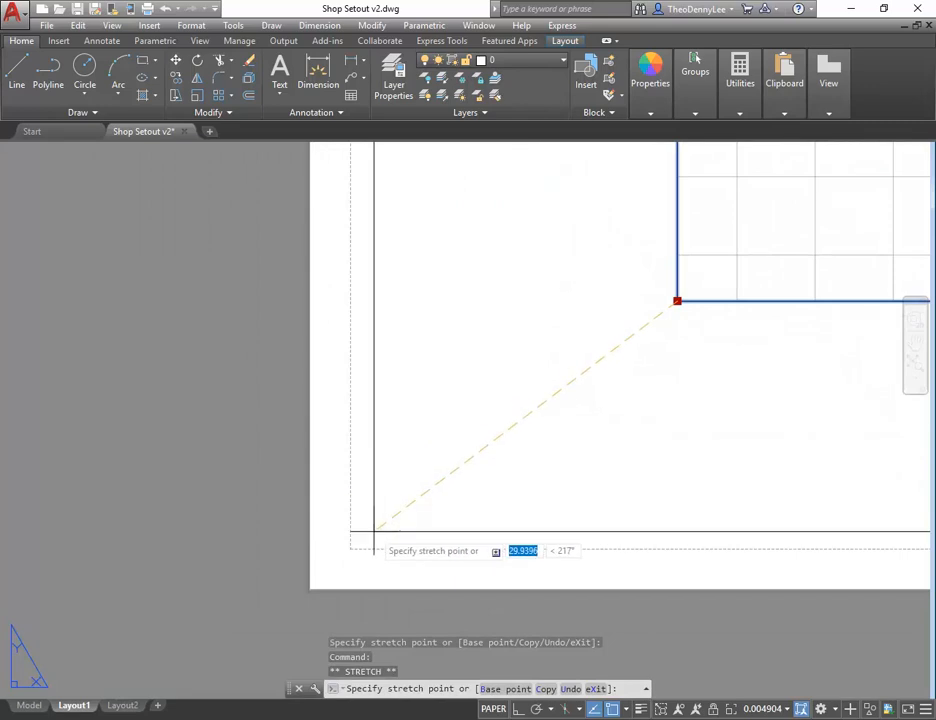
pyautogui.click(372, 532)
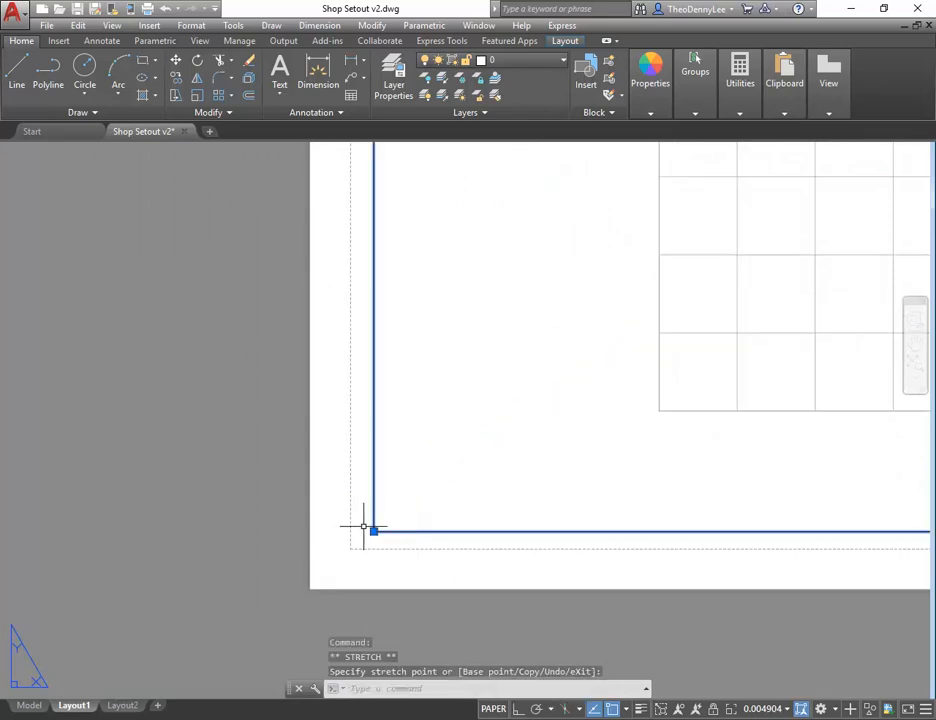
# - Check the enlarged viewport's frame against the edges of the whole A2 sheet and deselect it
pyautogui.scroll(-10, 570, 477)
pyautogui.scroll(-2, 556, 439)
pyautogui.moveTo(556, 439)
pyautogui.mouseDown(button='middle')
pyautogui.moveTo(330, 505)
pyautogui.moveTo(207, 522)
pyautogui.mouseUp(button='middle')
pyautogui.scroll(4, 296, 484)
pyautogui.moveTo(295, 474); pyautogui.dragTo(282, 516, button='middle')
pyautogui.scroll(-4, 283, 508)
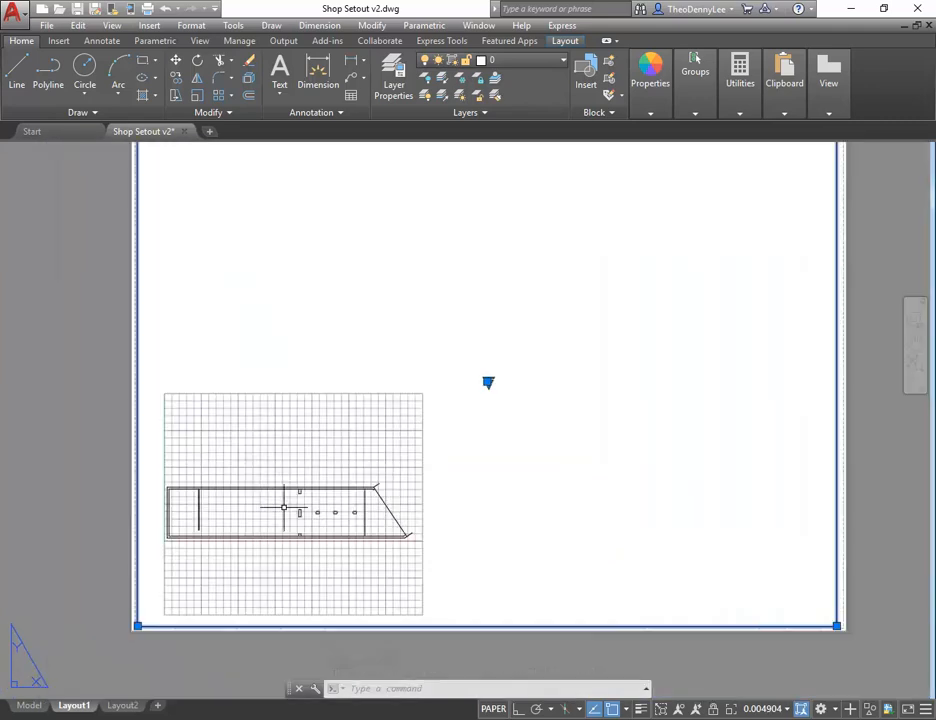
pyautogui.scroll(2, 299, 489)
pyautogui.moveTo(311, 465); pyautogui.dragTo(303, 489, button='middle')
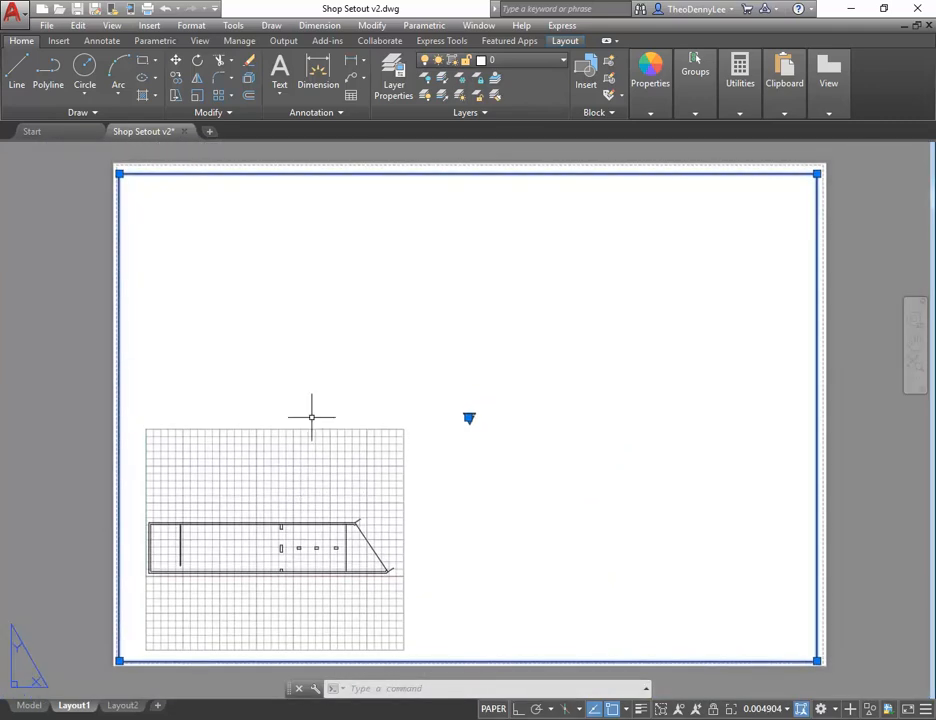
pyautogui.scroll(-2, 320, 398)
pyautogui.scroll(3, 335, 392)
pyautogui.scroll(-2, 338, 397)
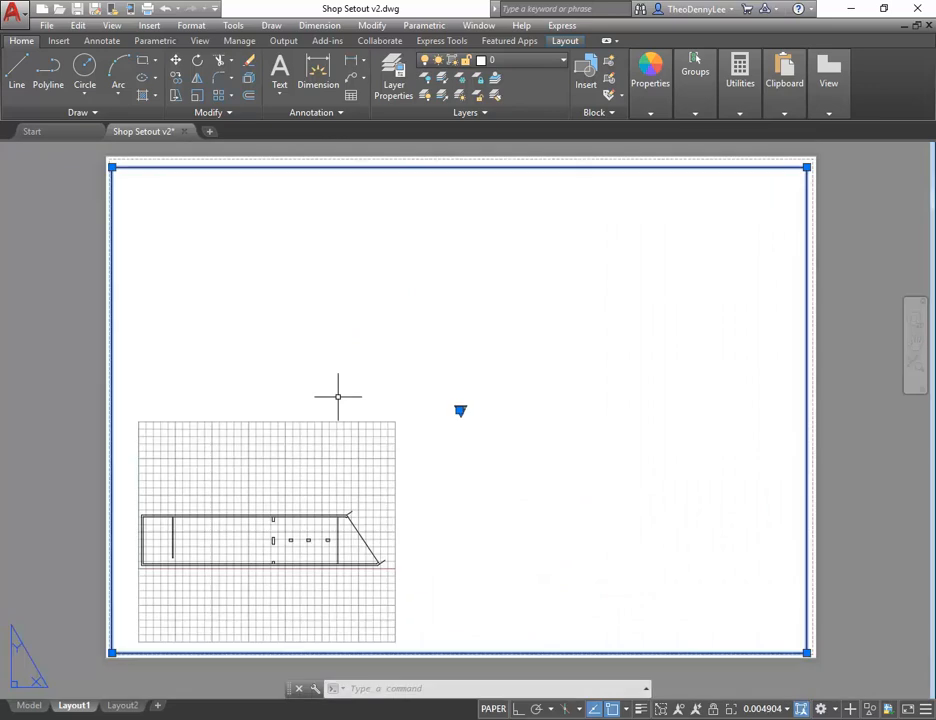
pyautogui.moveTo(338, 395); pyautogui.dragTo(355, 403, button='middle')
pyautogui.press('Escape')
pyautogui.press('Escape')
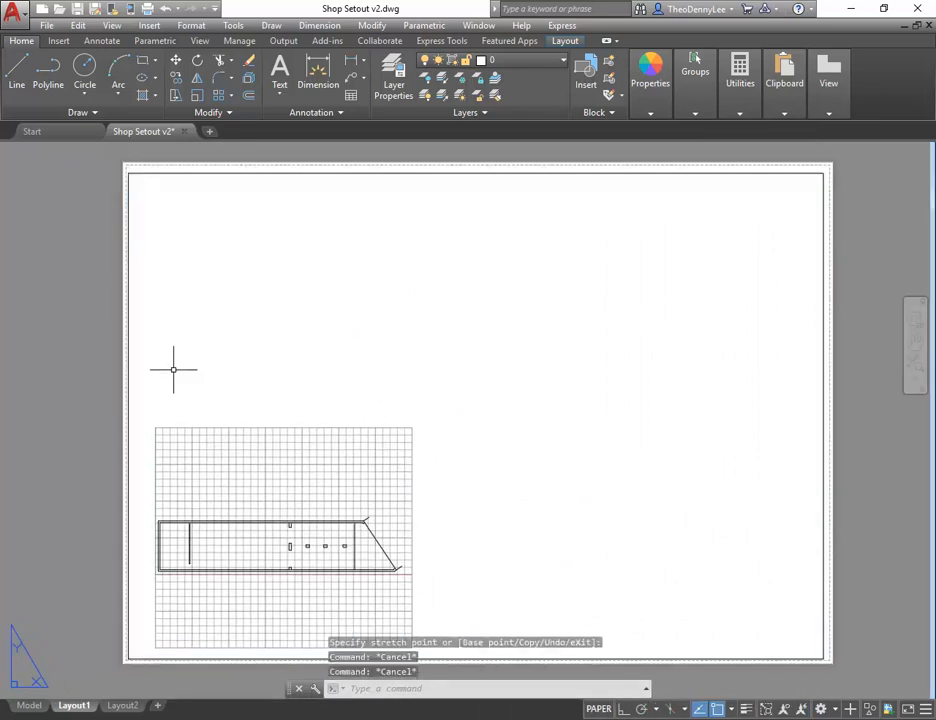
# - Set the scale of the Layout1 viewport to 1:50
pyautogui.click(128, 368)
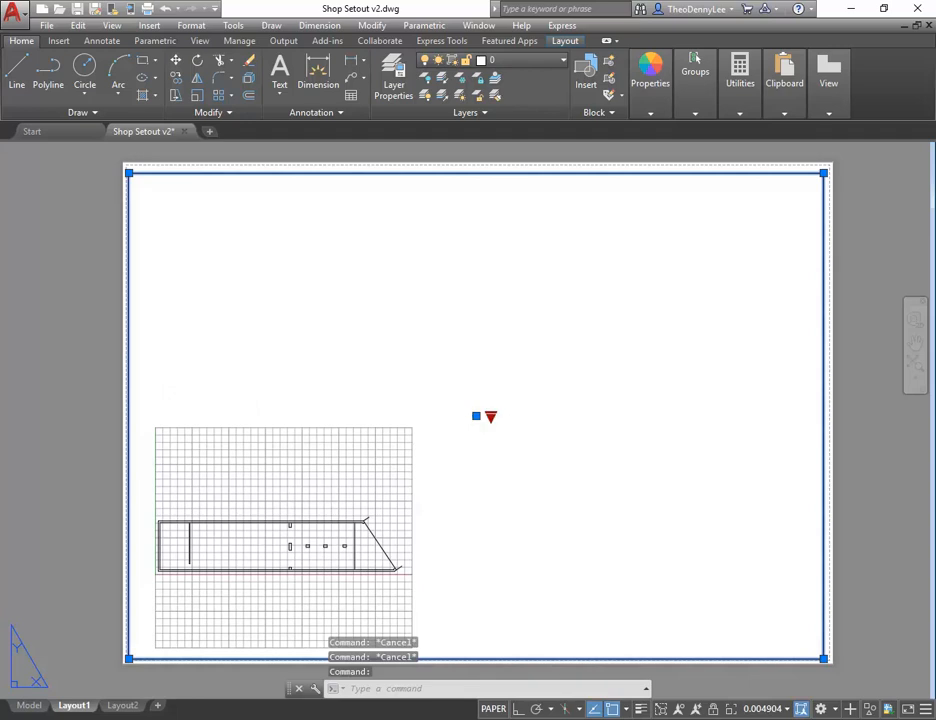
pyautogui.click(491, 416)
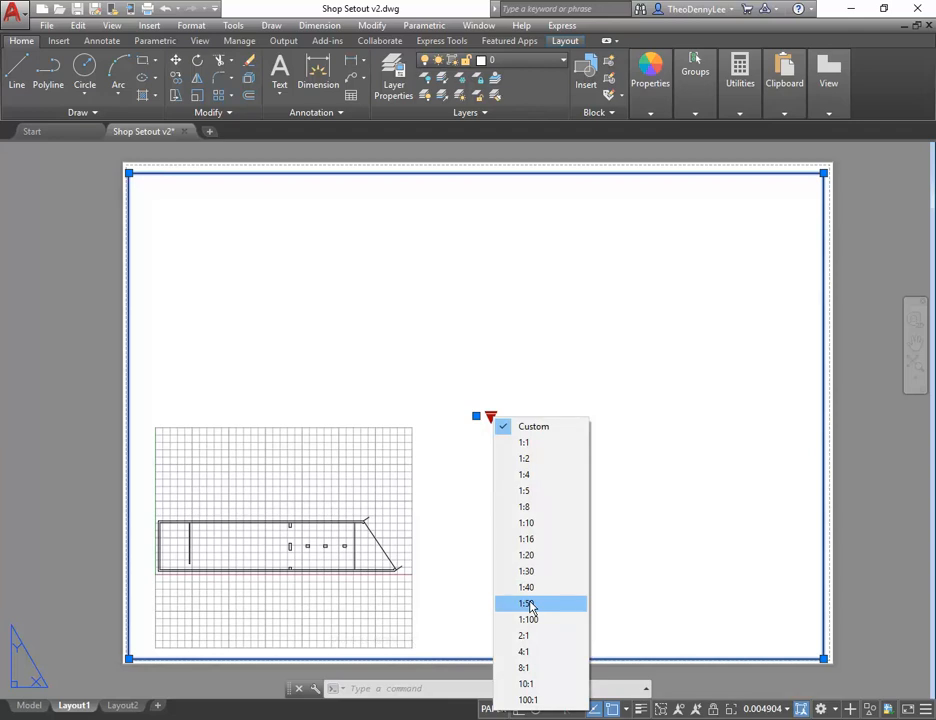
pyautogui.click(527, 603)
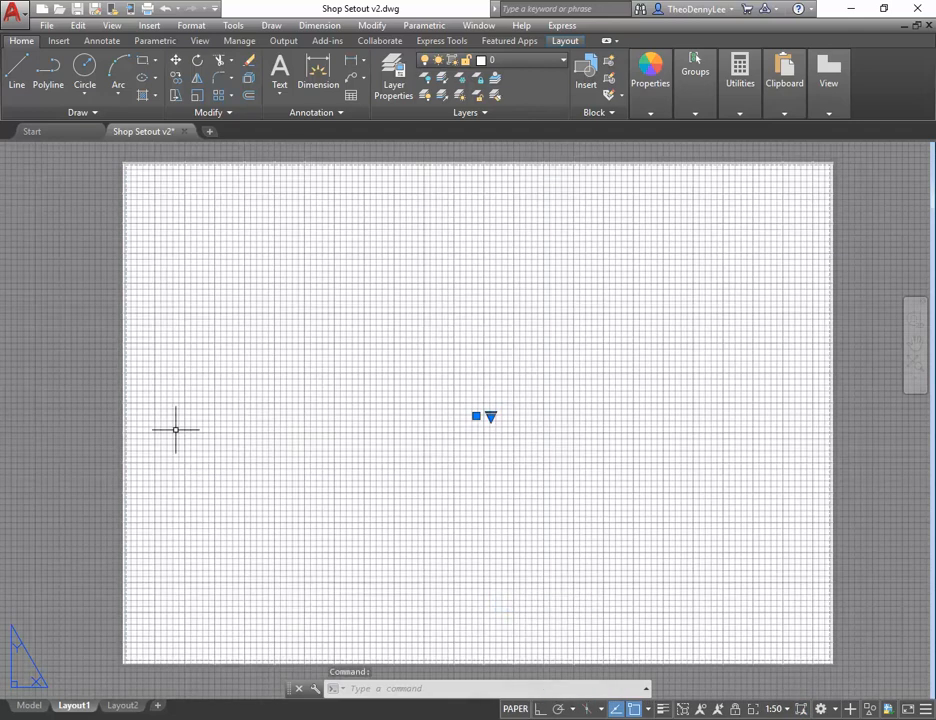
# - Undo the last view changes and the last resize of the Layout1 viewport
pyautogui.scroll(-5, 176, 430)
pyautogui.moveTo(197, 443)
pyautogui.mouseDown(button='middle')
pyautogui.moveTo(234, 453)
pyautogui.moveTo(330, 451)
pyautogui.moveTo(368, 487)
pyautogui.mouseUp(button='middle')
pyautogui.scroll(2, 317, 463)
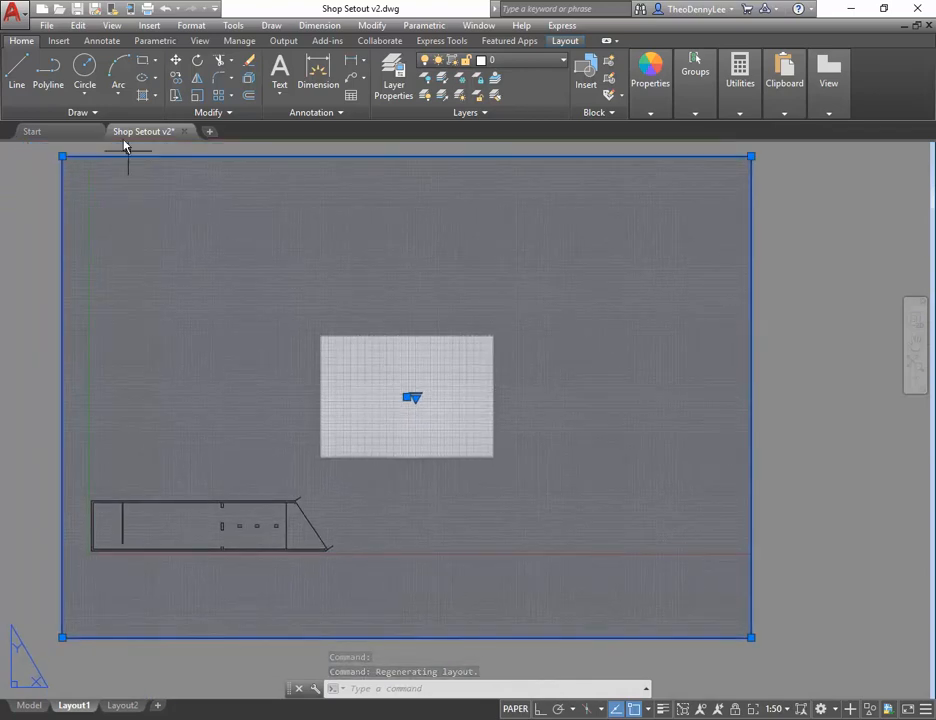
pyautogui.click(166, 9)
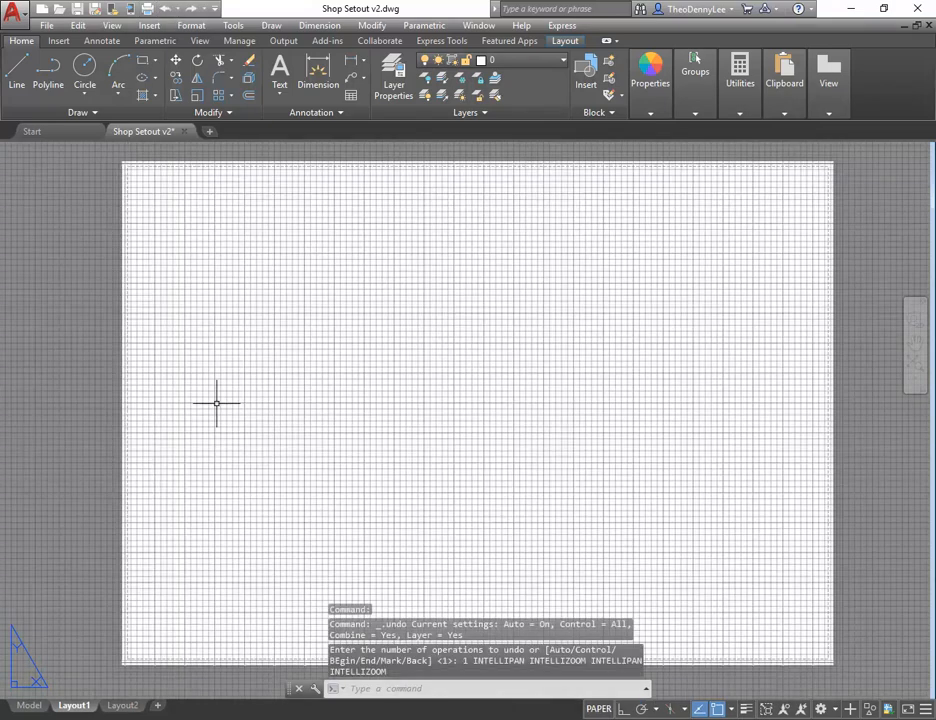
pyautogui.click(166, 9)
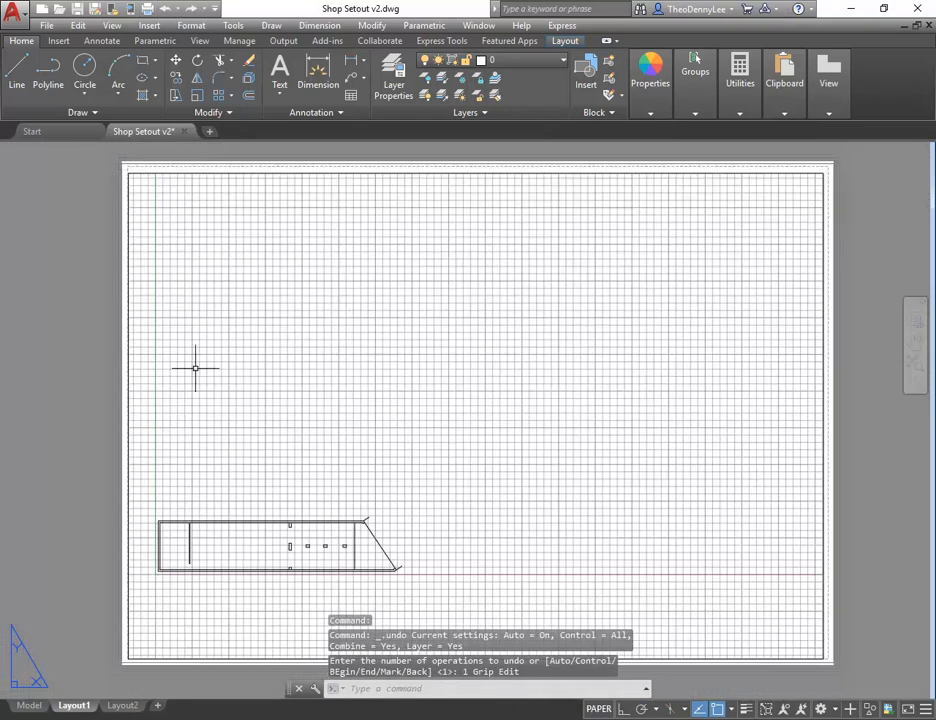
# - Select the Layout1 viewport to check its frame against the sheet, and deselect it
pyautogui.click(128, 280)
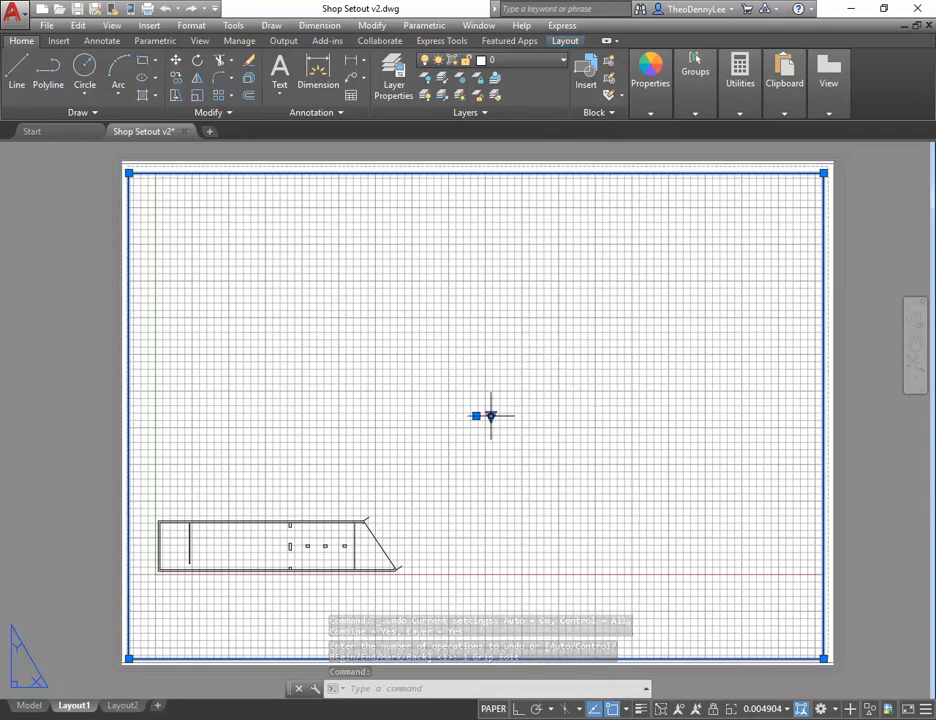
pyautogui.rightClick(201, 225)
pyautogui.click(166, 266)
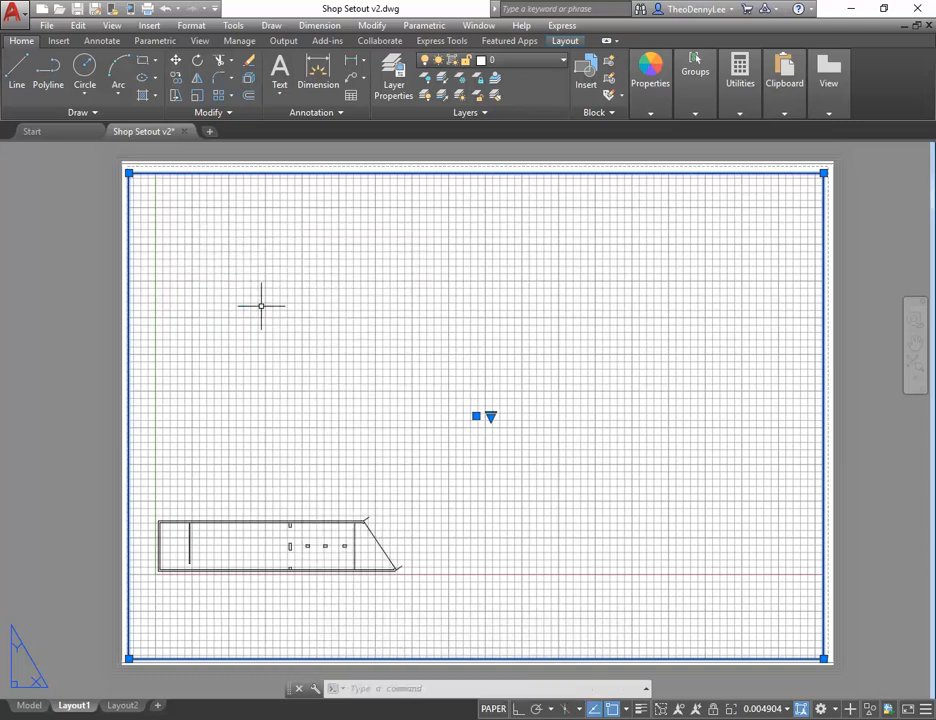
pyautogui.press('Escape')
# - Toggle Layout1 repeatedly between model space inside the viewport and paper space
pyautogui.doubleClick(289, 360)
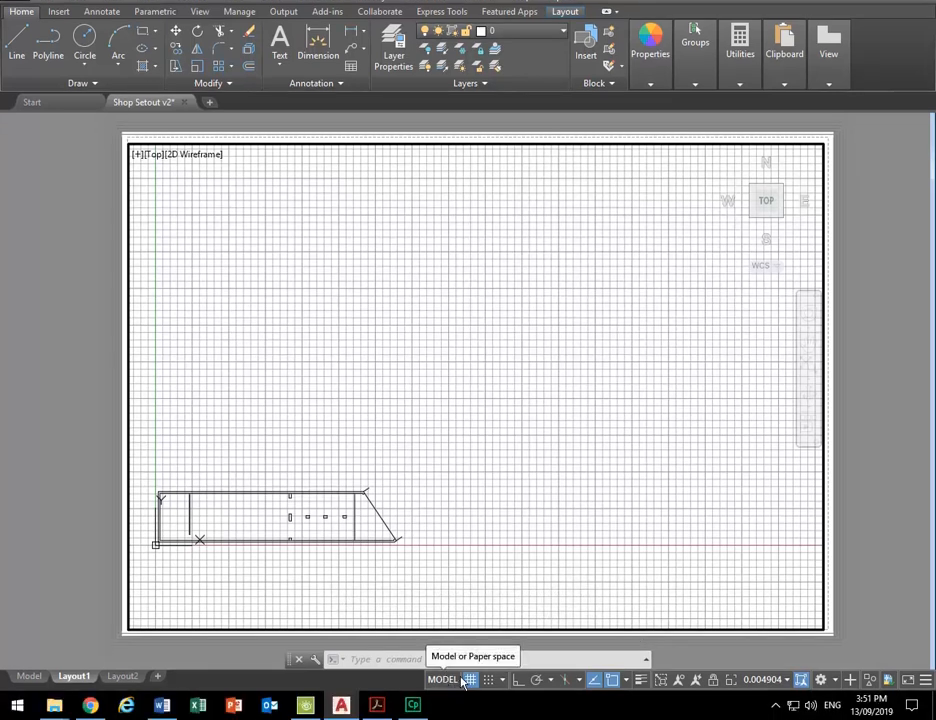
pyautogui.click(440, 680)
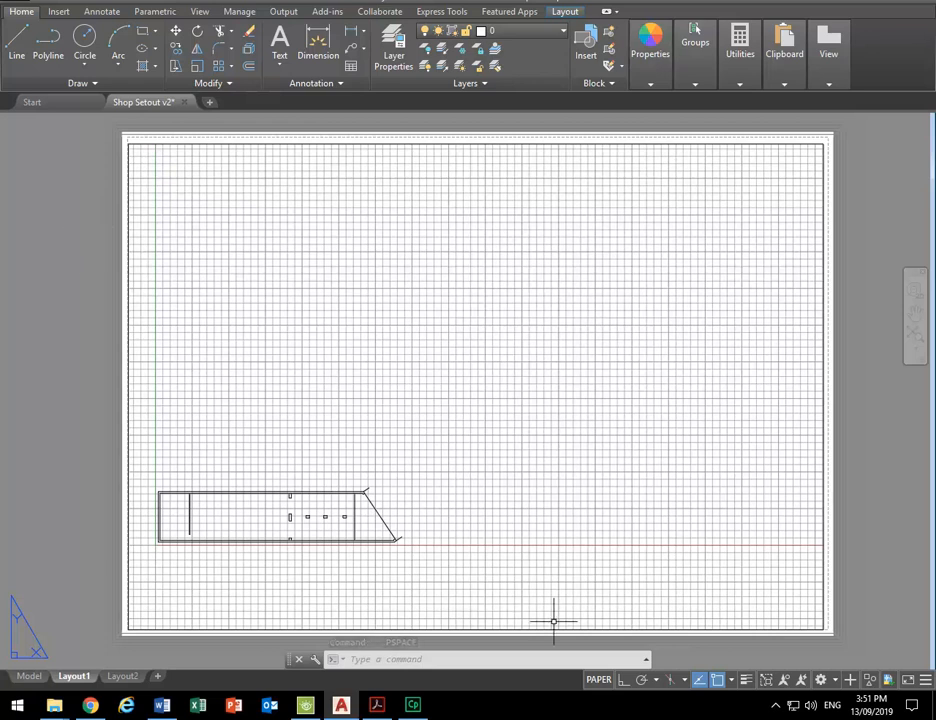
pyautogui.click(599, 680)
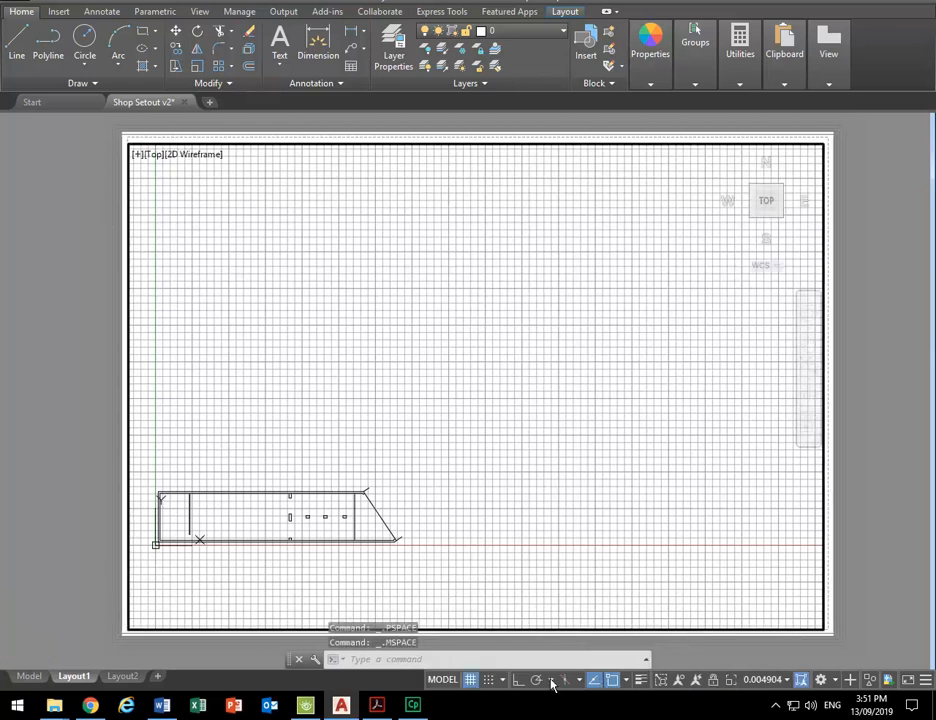
pyautogui.click(440, 682)
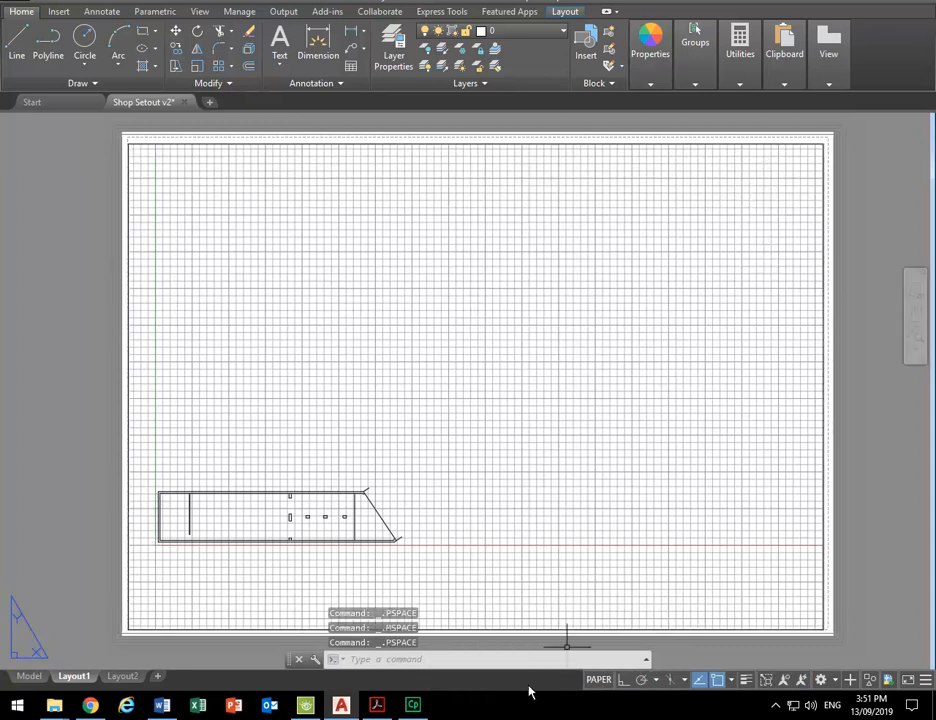
pyautogui.click(598, 680)
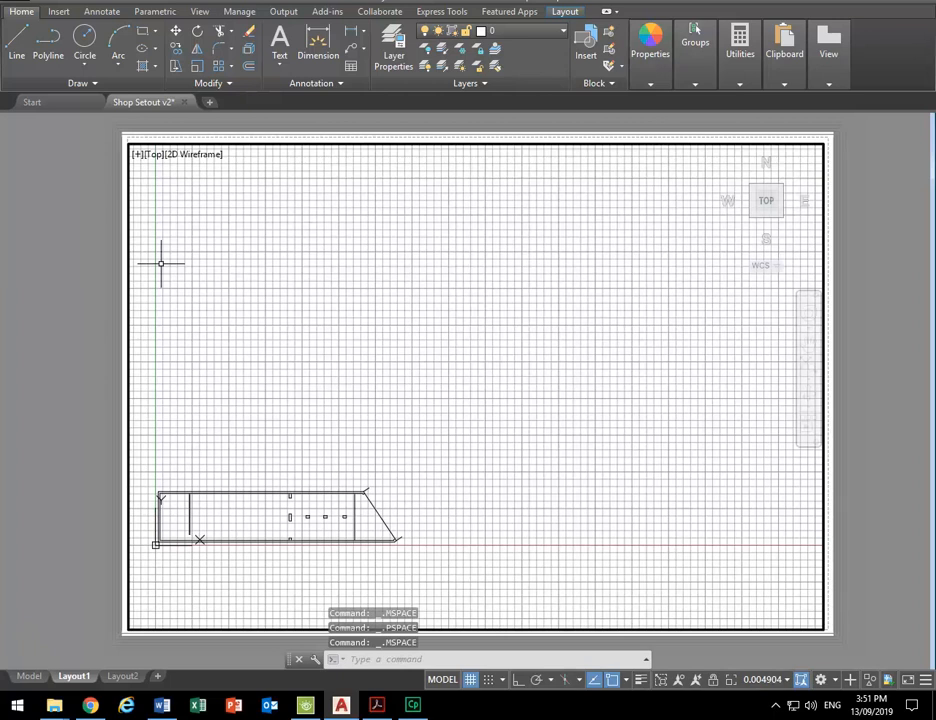
pyautogui.click(442, 680)
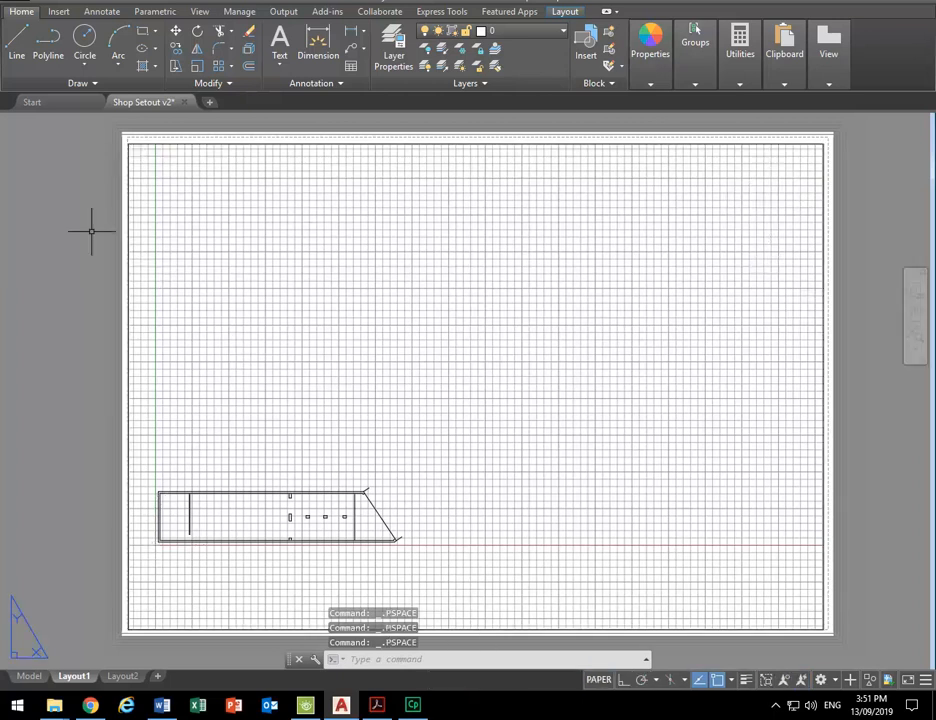
pyautogui.click(604, 681)
pyautogui.click(441, 686)
# - Return to paper space from outside the viewport and reactivate model space inside the viewport
pyautogui.click(236, 323)
pyautogui.press('Escape')
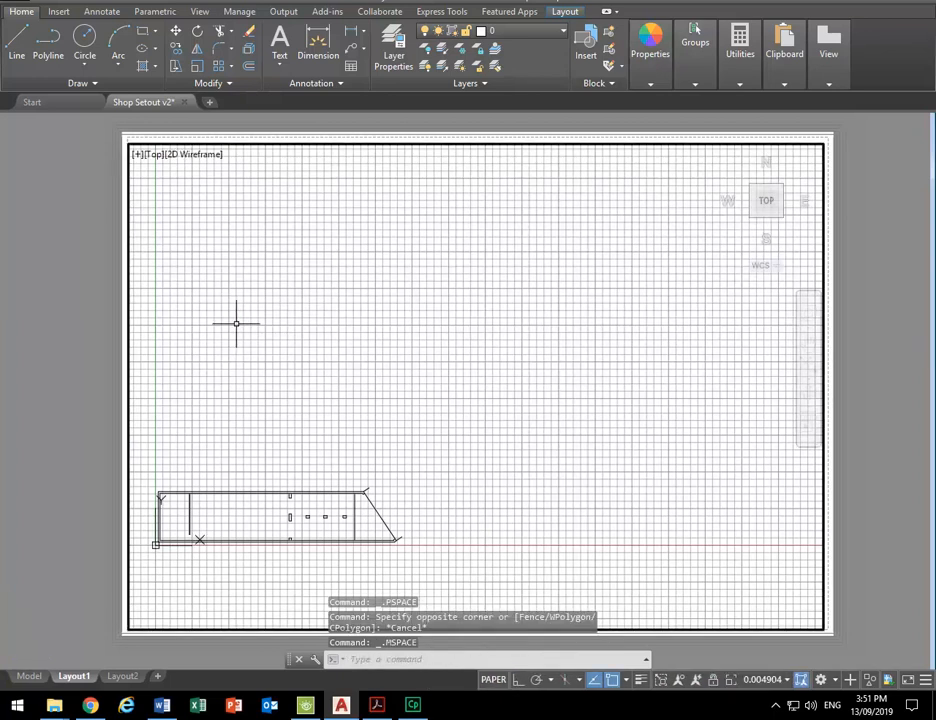
pyautogui.doubleClick(74, 230)
pyautogui.doubleClick(353, 305)
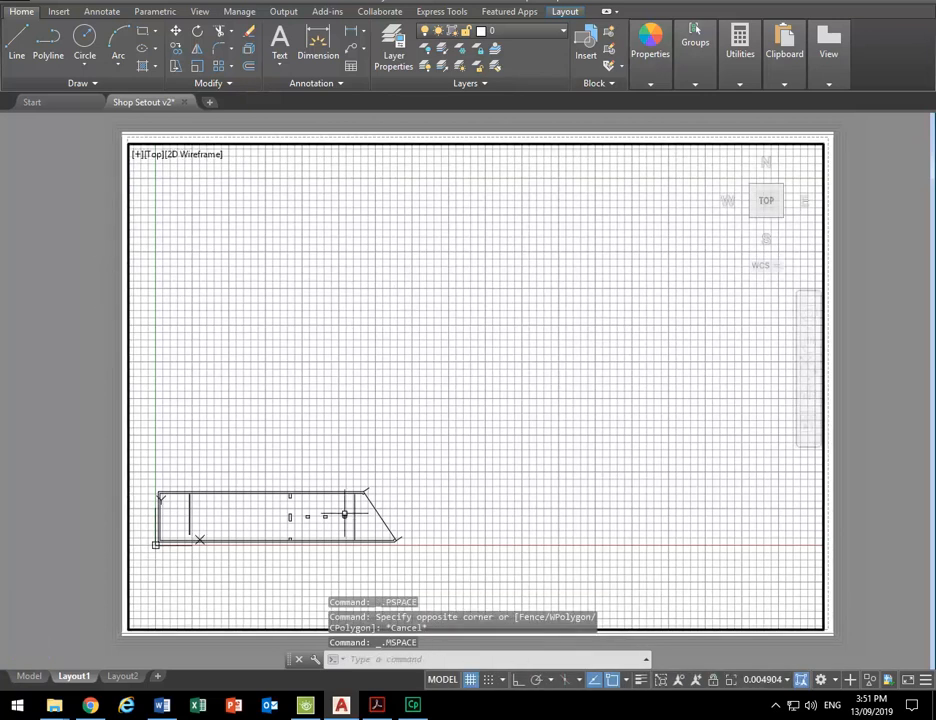
# - Pan and zoom the shop plan inside the active viewport until it is centred and spans most of the viewport's width
pyautogui.moveTo(274, 458)
pyautogui.mouseDown(button='middle')
pyautogui.moveTo(472, 357)
pyautogui.moveTo(441, 366)
pyautogui.mouseUp(button='middle')
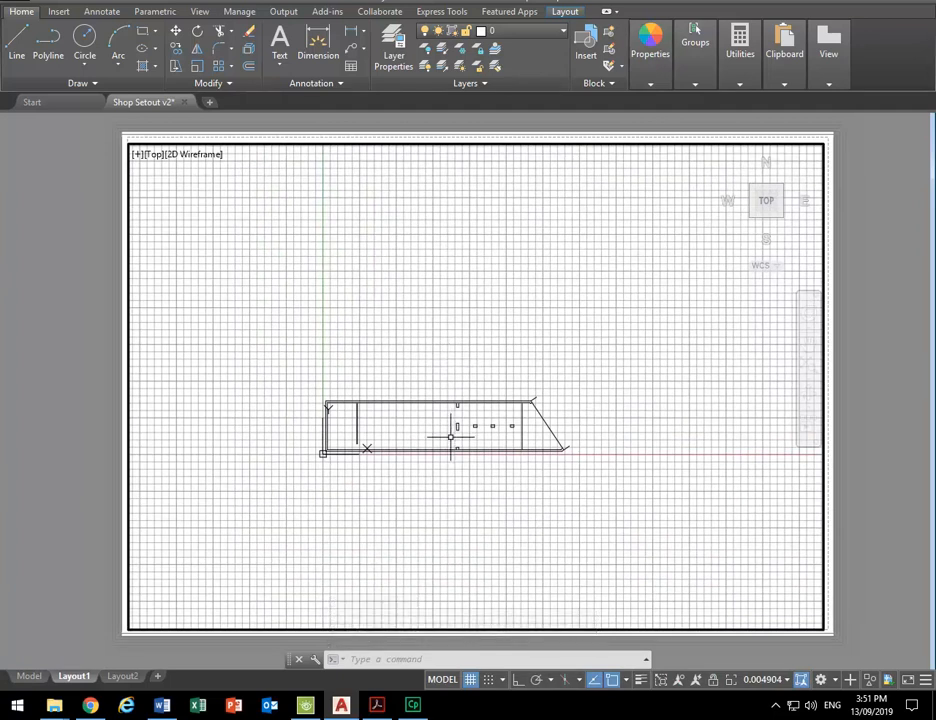
pyautogui.scroll(4, 428, 445)
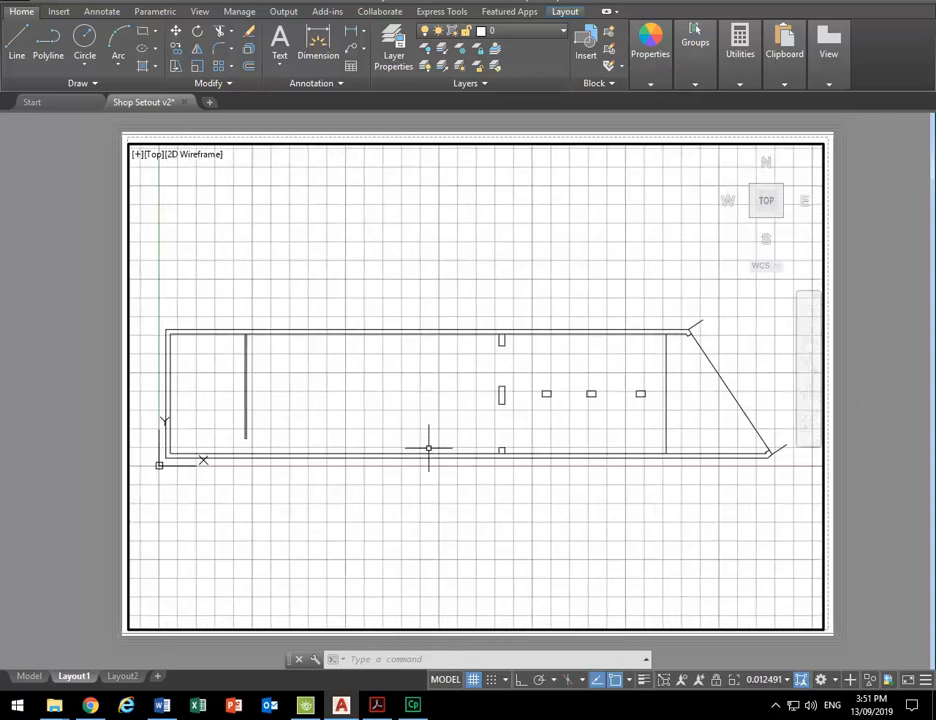
pyautogui.scroll(-2, 428, 447)
pyautogui.scroll(2, 428, 447)
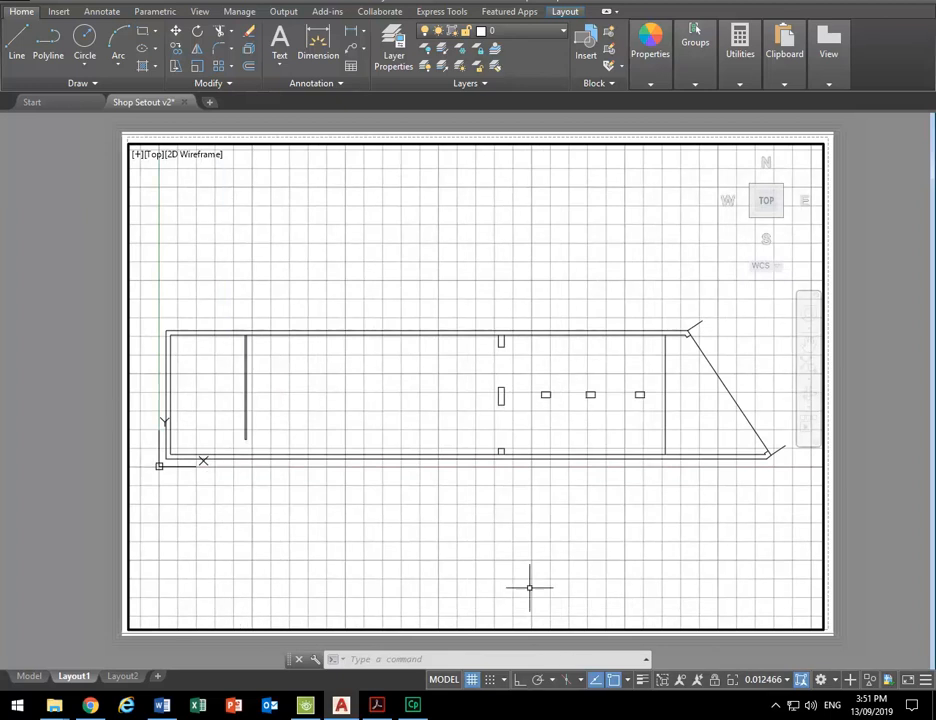
pyautogui.scroll(-2, 297, 365)
pyautogui.scroll(2, 299, 366)
pyautogui.moveTo(318, 297); pyautogui.dragTo(319, 306, button='middle')
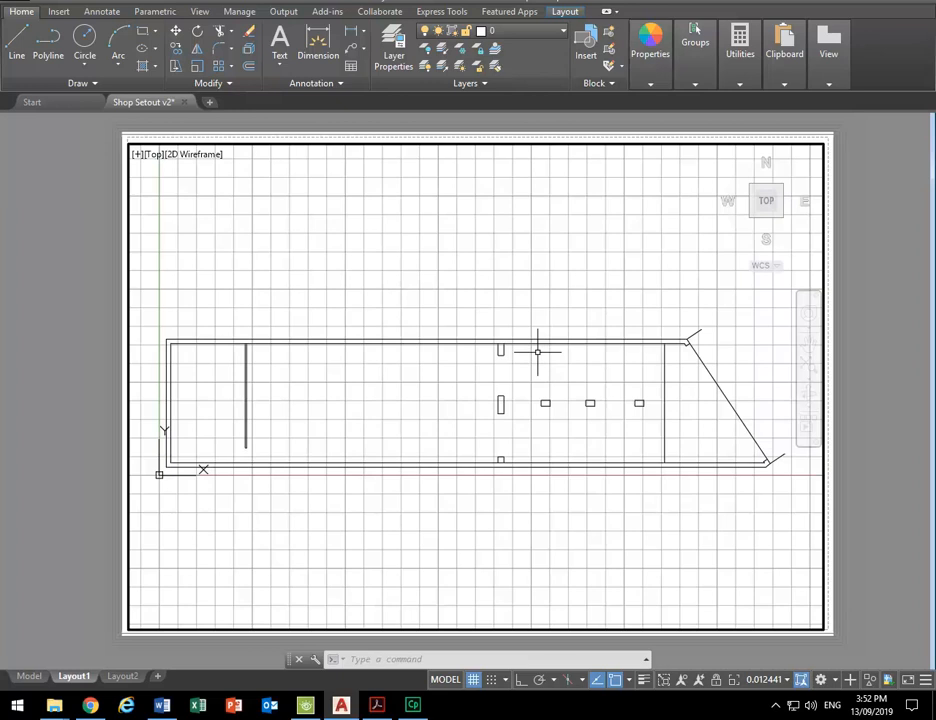
pyautogui.scroll(-1, 380, 262)
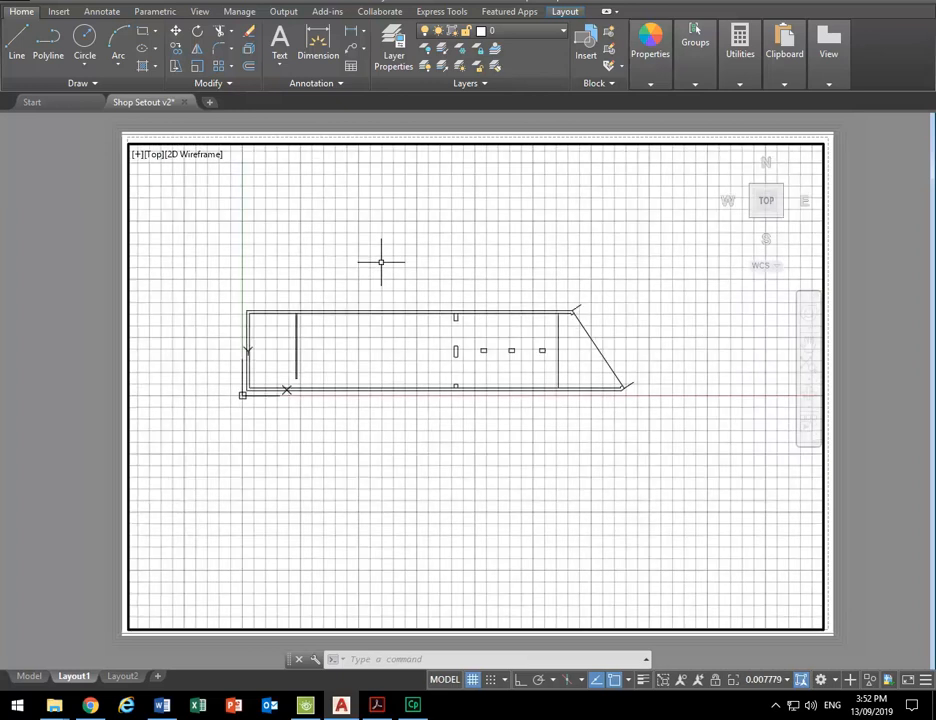
pyautogui.scroll(1, 376, 324)
pyautogui.moveTo(398, 227); pyautogui.dragTo(398, 238, button='middle')
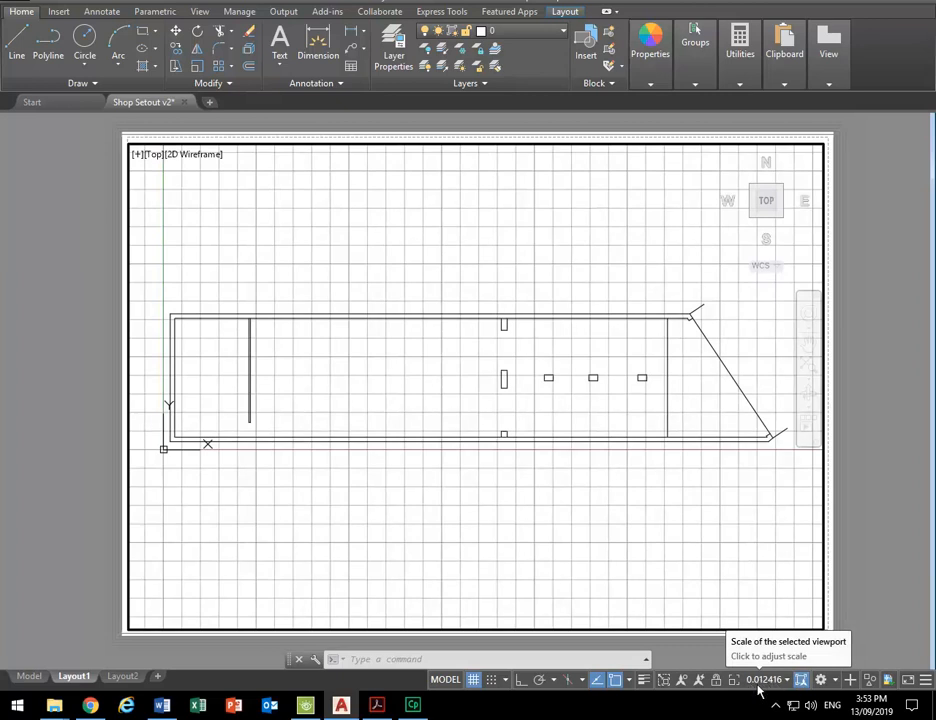
# - Set the scale of the active viewport to 1:50
pyautogui.click(789, 681)
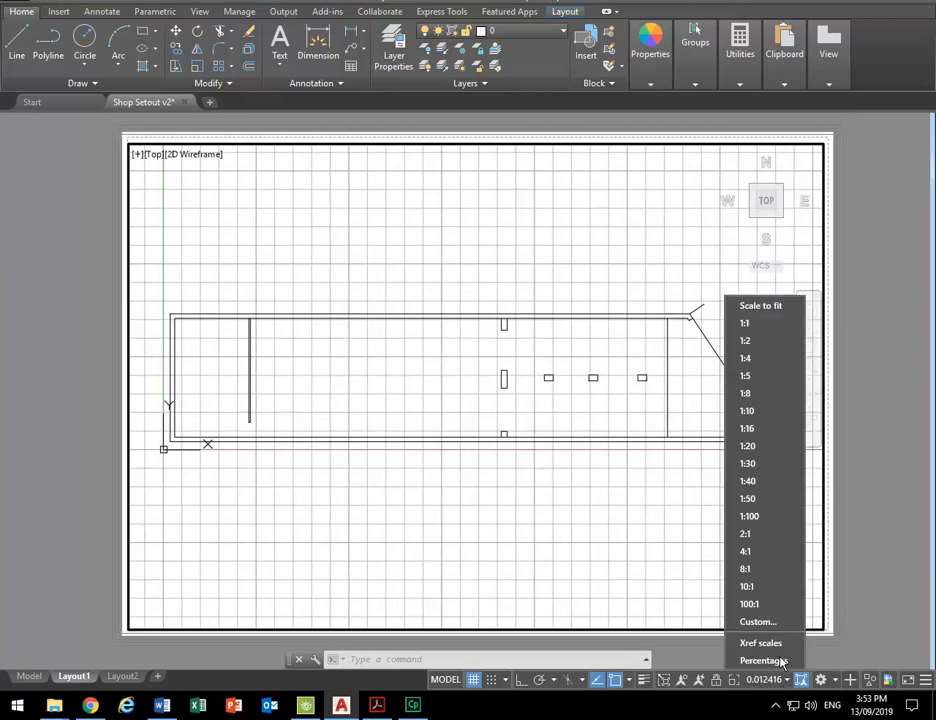
pyautogui.click(789, 681)
pyautogui.click(789, 681)
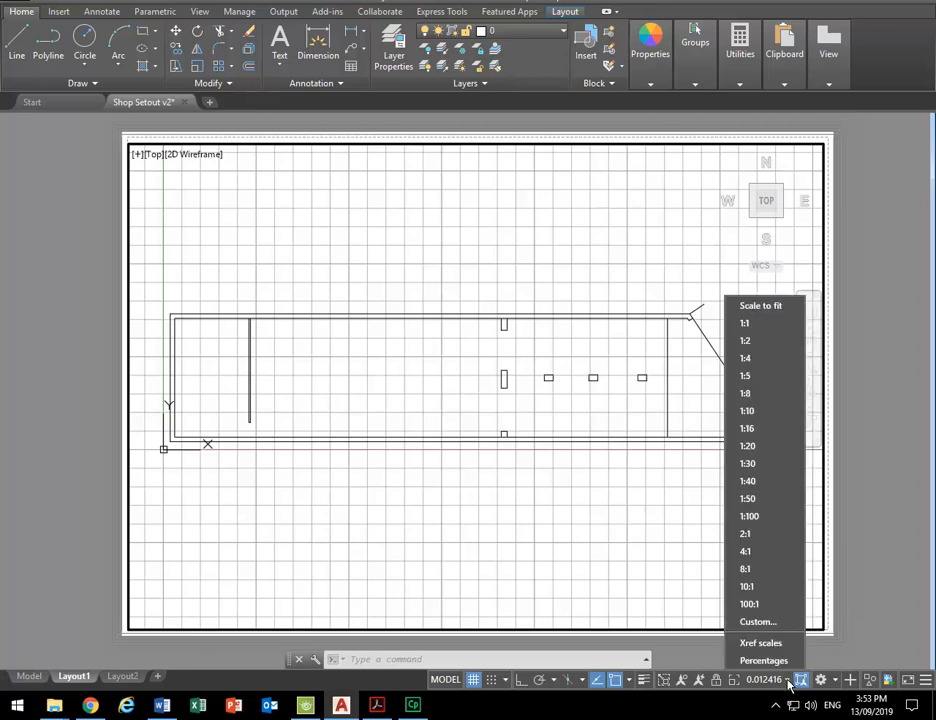
pyautogui.click(750, 498)
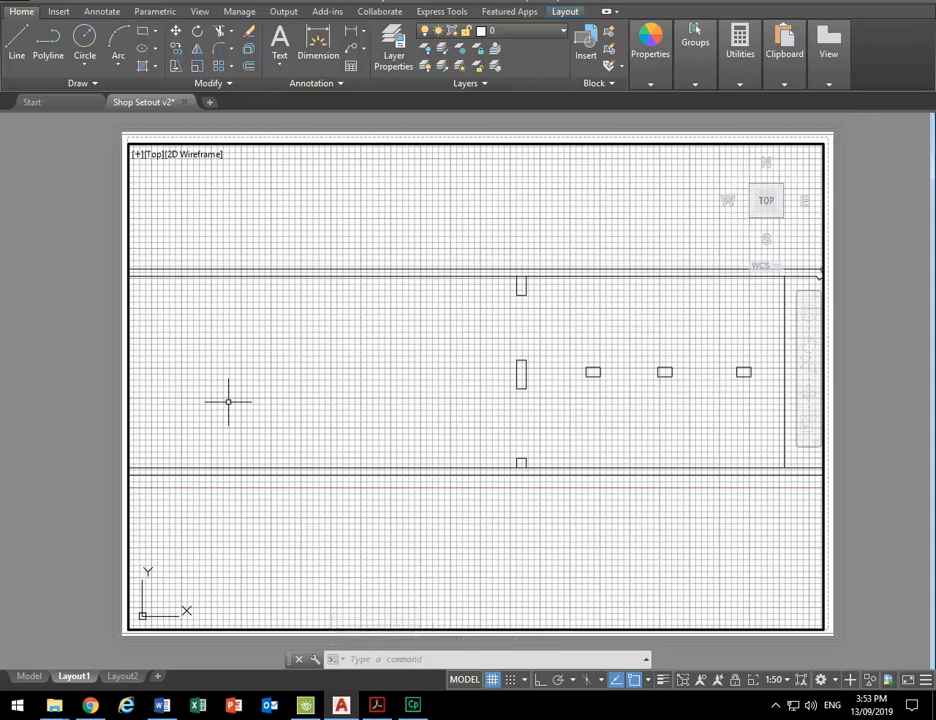
# - Modify the Layout1 page setup to use A1 paper and close the page setup manager
pyautogui.rightClick(76, 680)
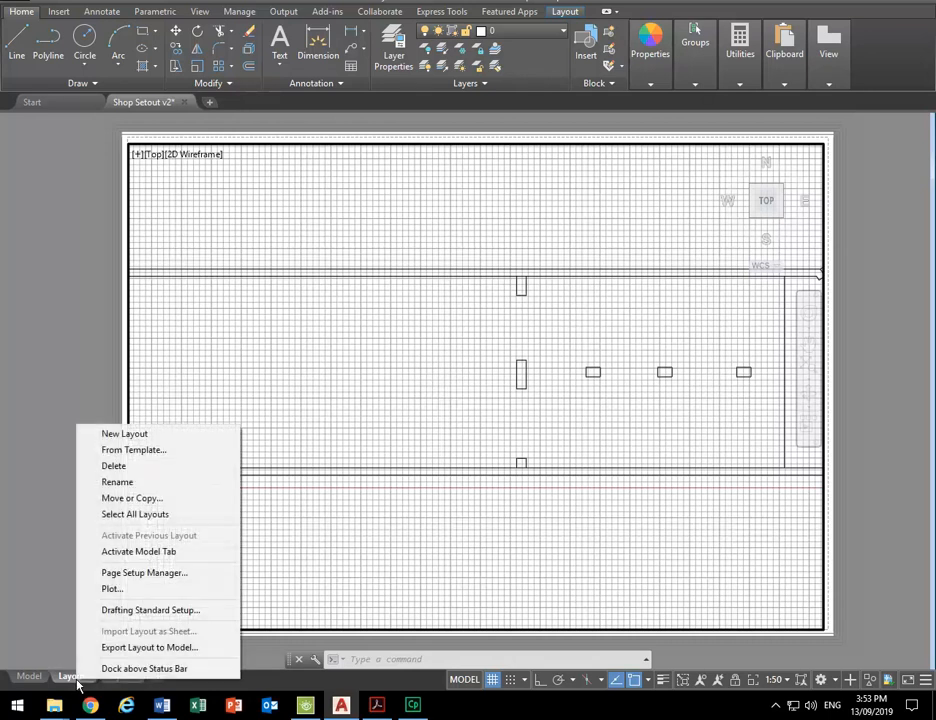
pyautogui.click(124, 573)
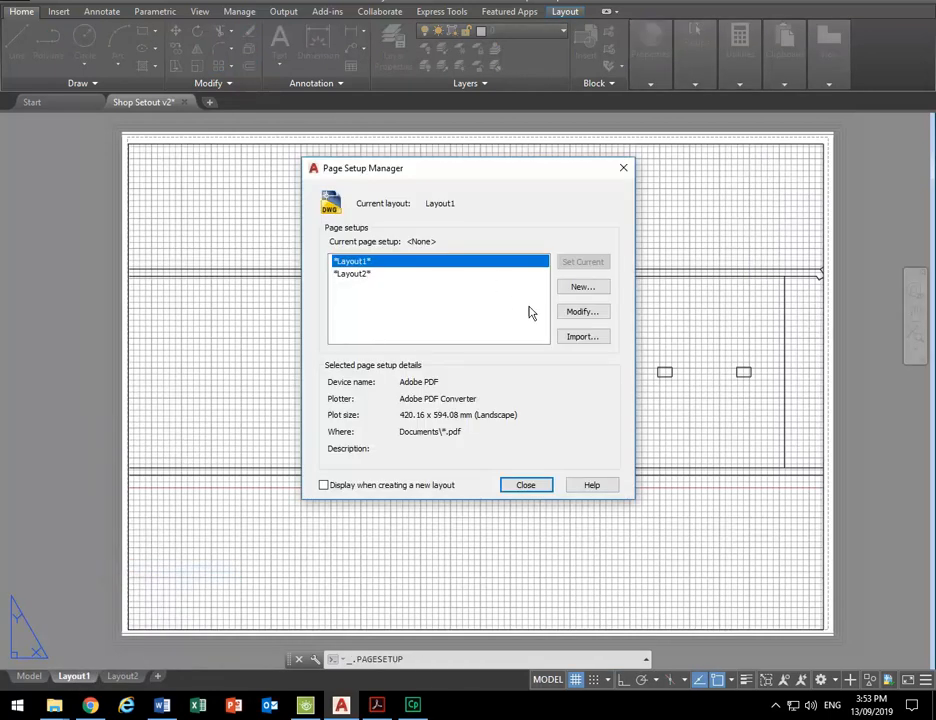
pyautogui.click(583, 310)
pyautogui.click(418, 356)
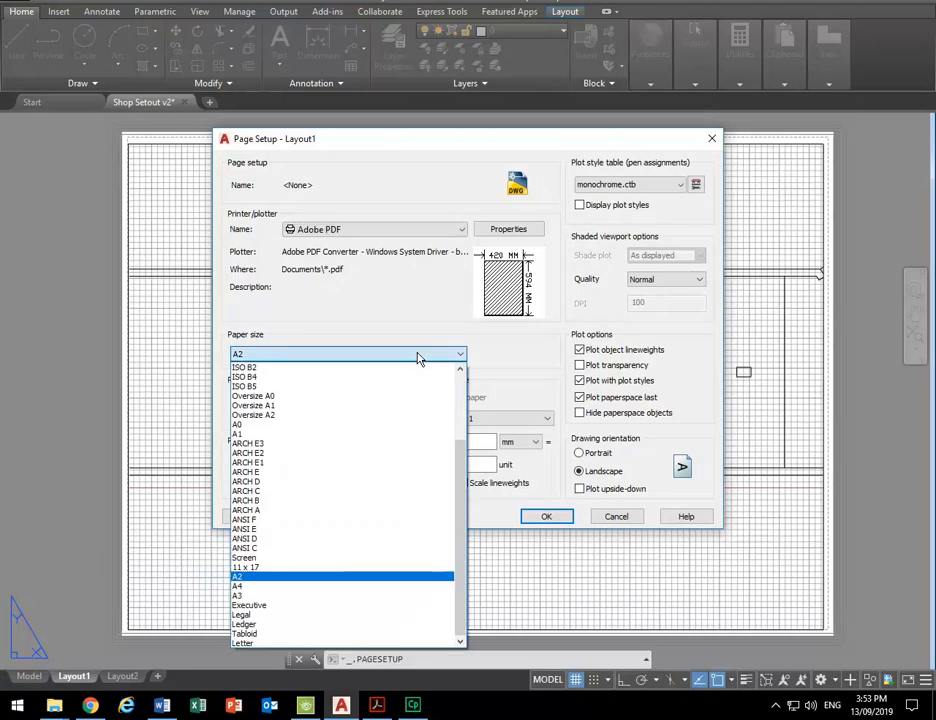
pyautogui.click(305, 434)
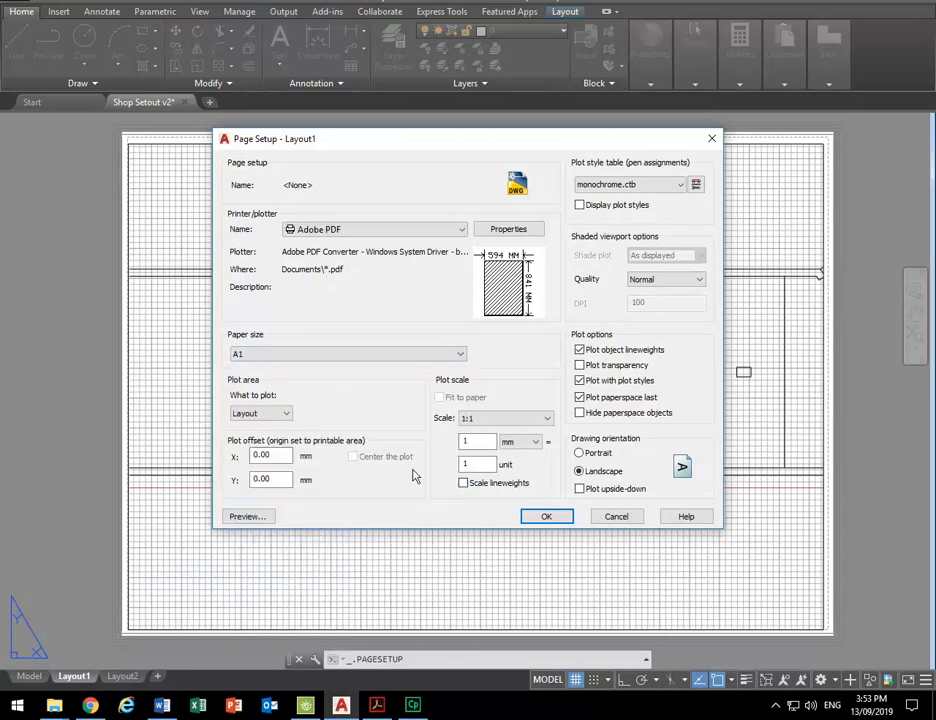
pyautogui.click(546, 516)
pyautogui.click(530, 487)
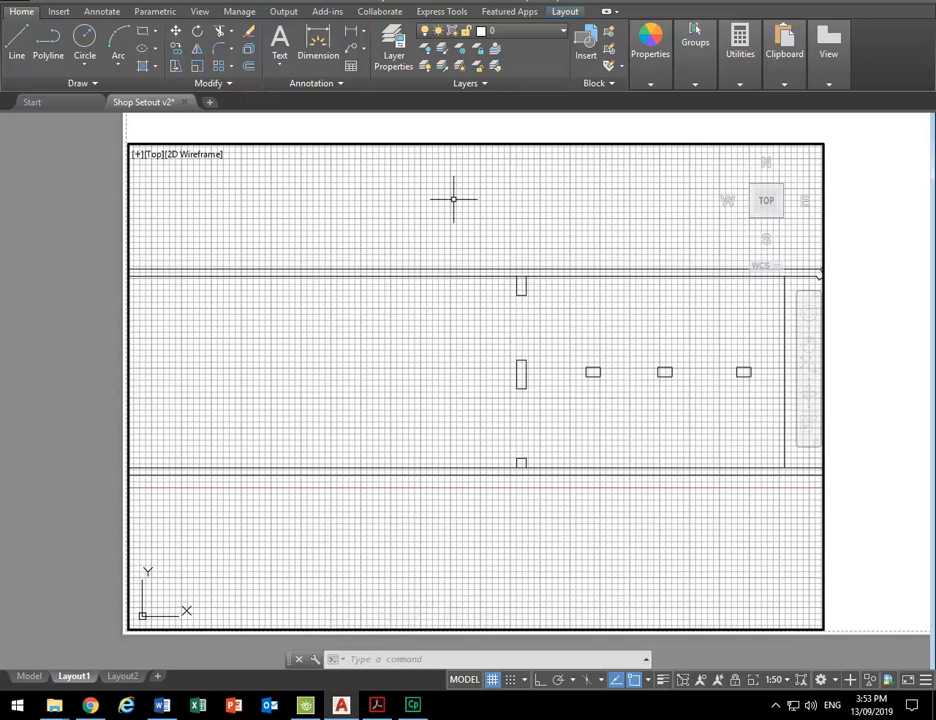
# - Return to paper space and stretch the viewport's upper-right corner to just inside the upper-right corner of the A1 sheet's printable area
pyautogui.doubleClick(867, 314)
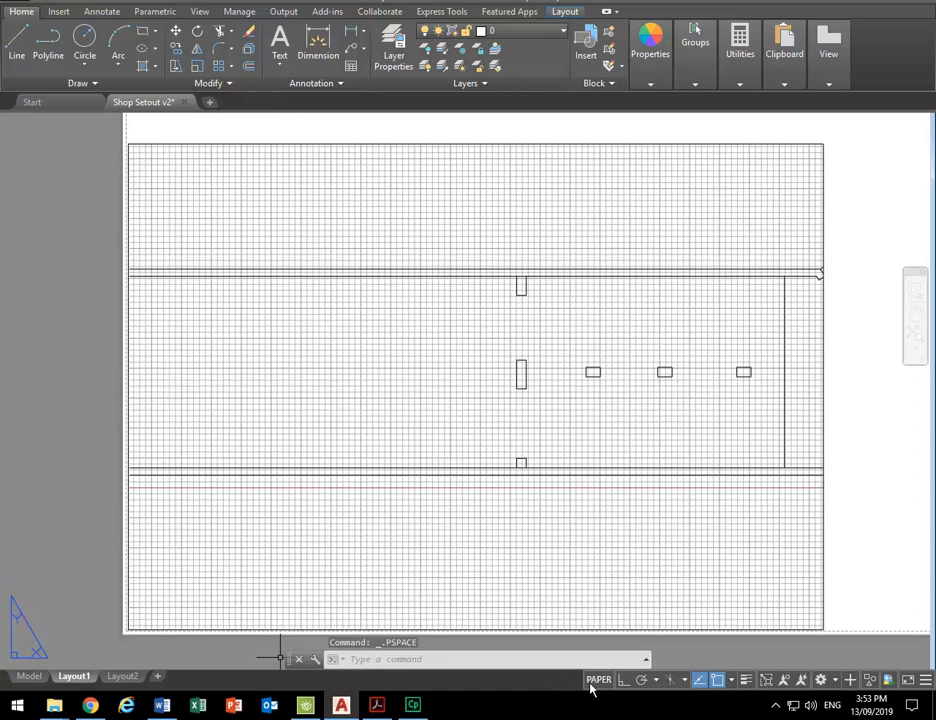
pyautogui.scroll(-3, 522, 553)
pyautogui.moveTo(522, 553); pyautogui.dragTo(357, 566, button='middle')
pyautogui.scroll(2, 353, 555)
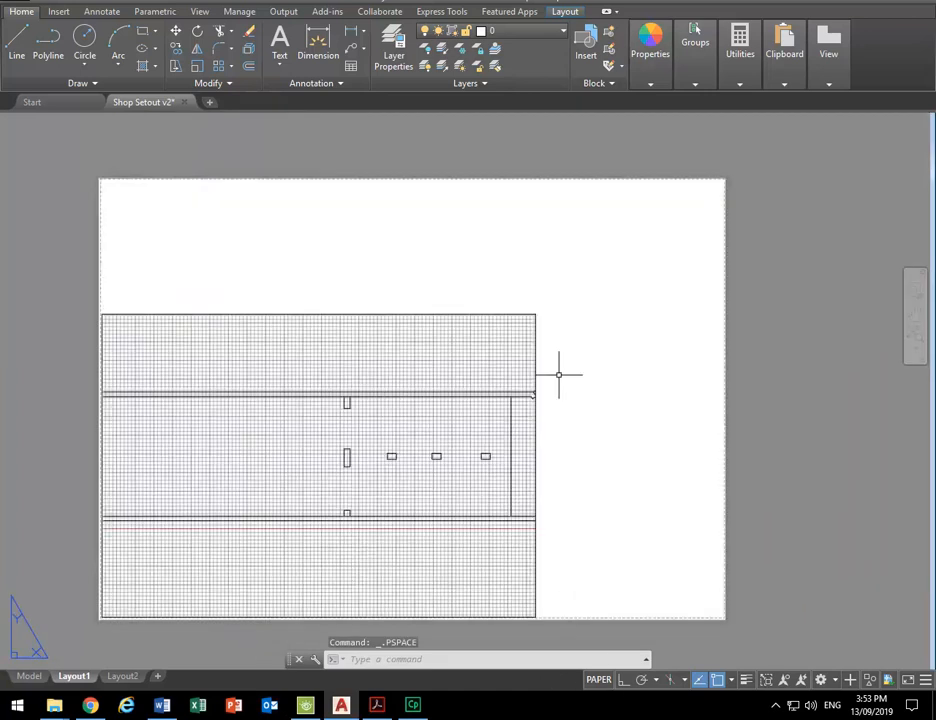
pyautogui.click(534, 316)
pyautogui.click(535, 314)
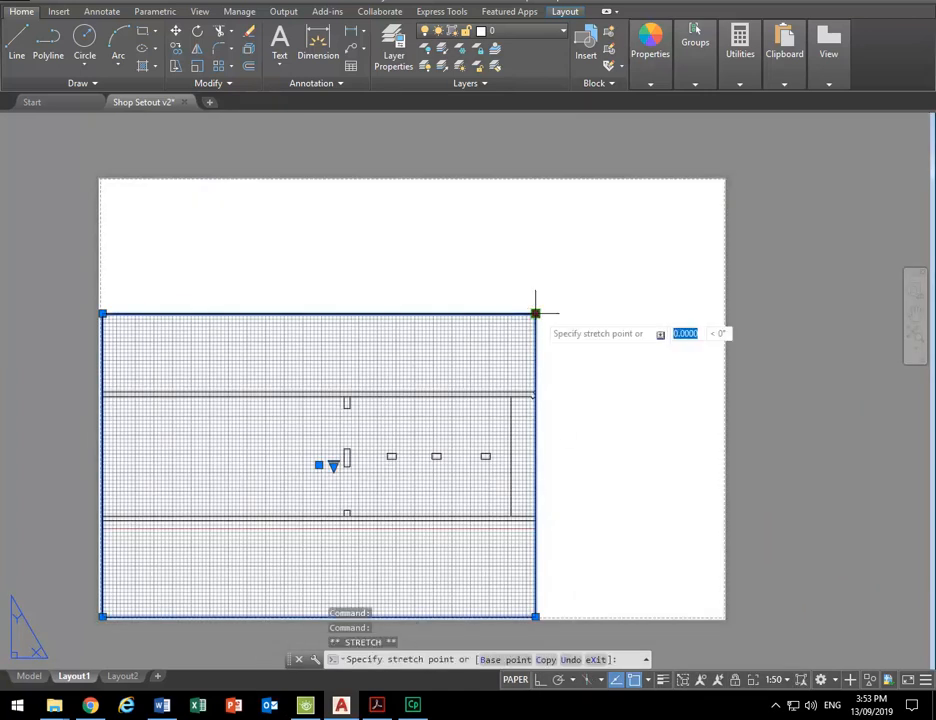
pyautogui.click(721, 184)
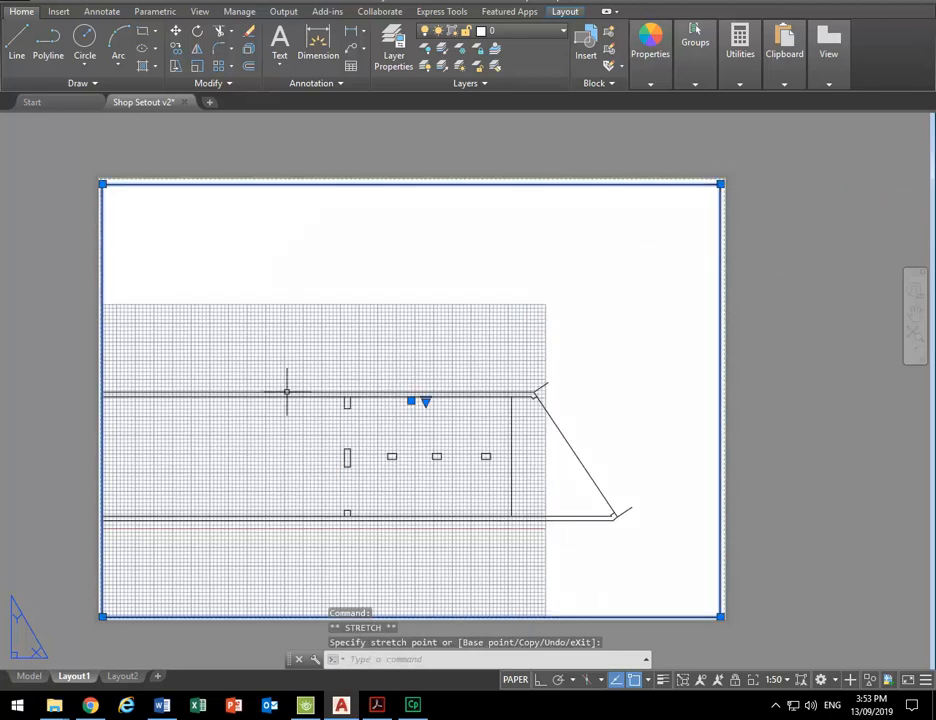
# - Pan the shop plan inside the viewport until its whole outline fits across the frame, and return to paper space
pyautogui.doubleClick(320, 355)
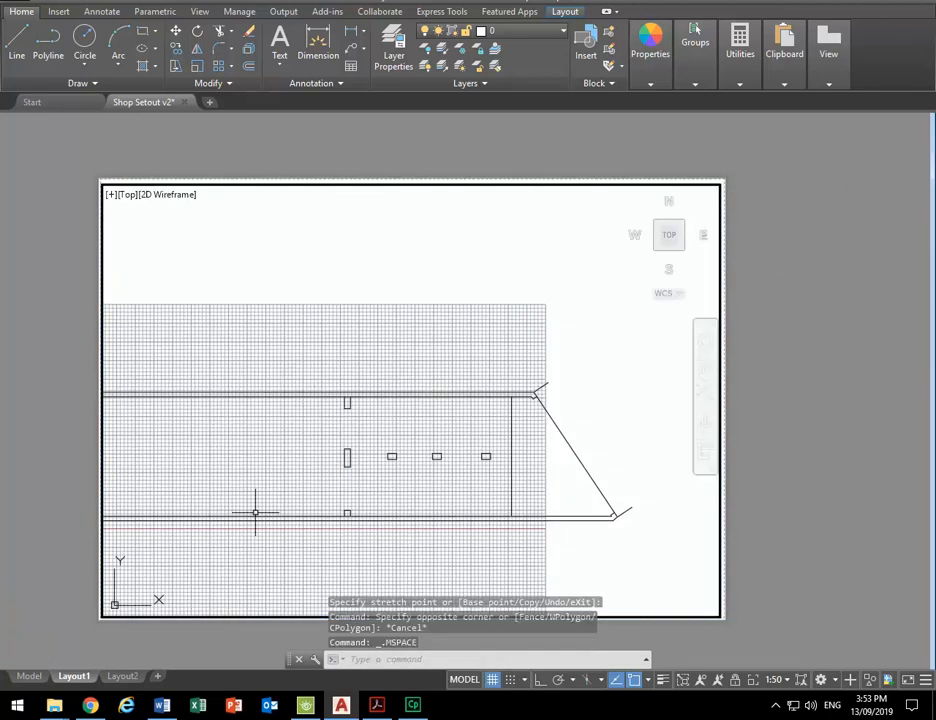
pyautogui.moveTo(203, 464)
pyautogui.mouseDown(button='middle')
pyautogui.moveTo(228, 439)
pyautogui.moveTo(299, 417)
pyautogui.moveTo(284, 443)
pyautogui.mouseUp(button='middle')
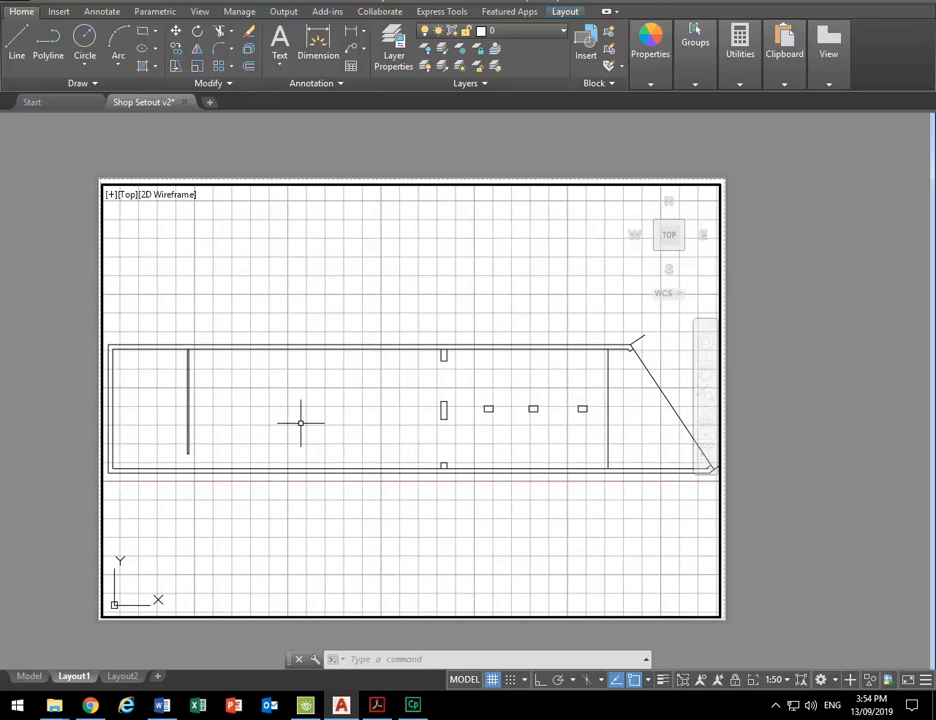
pyautogui.moveTo(300, 423); pyautogui.dragTo(292, 418, button='middle')
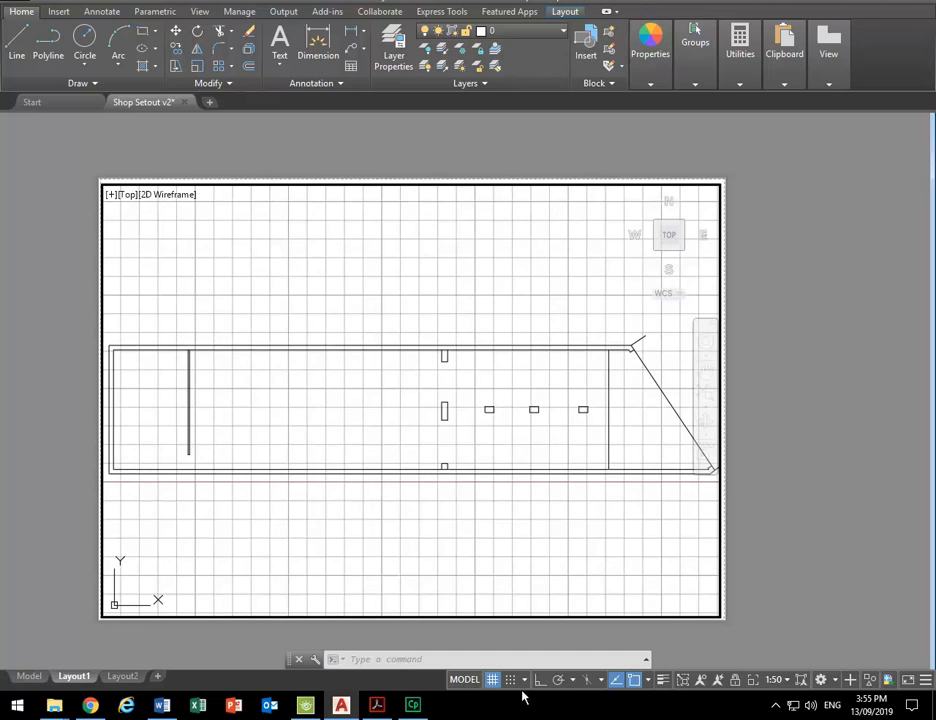
pyautogui.doubleClick(795, 498)
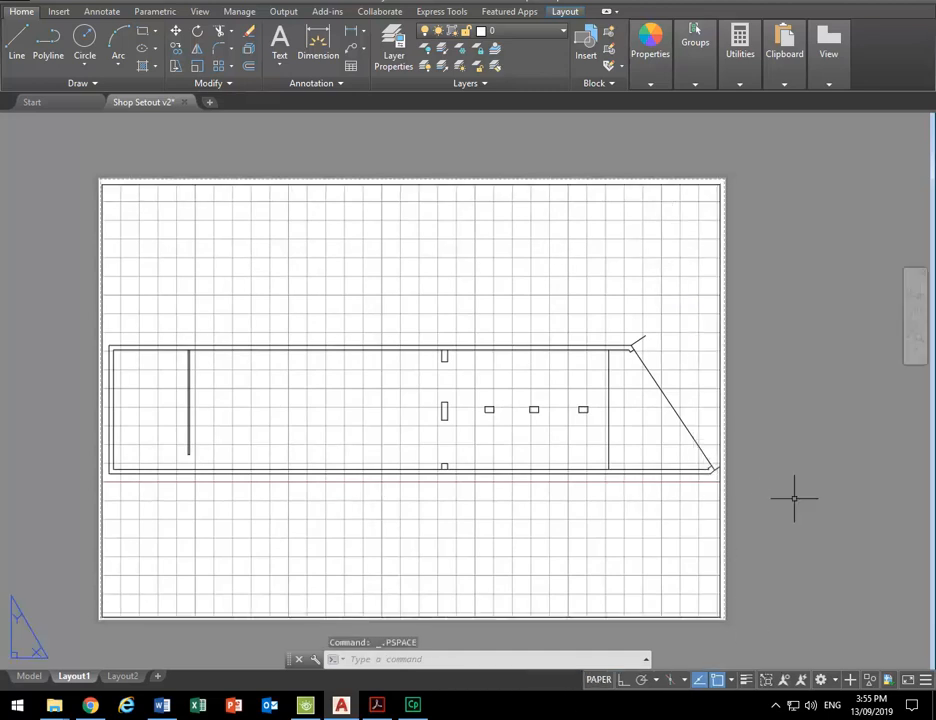
# - Activate the sheet viewport, reapply the 1:50 scale to it, and return to paper space
pyautogui.click(720, 524)
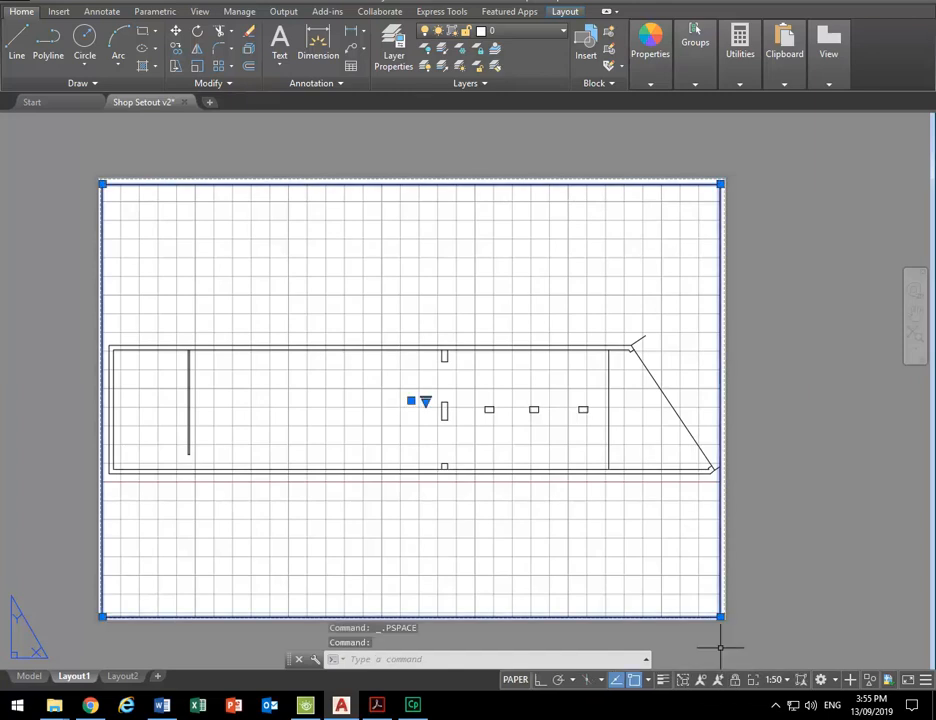
pyautogui.doubleClick(495, 503)
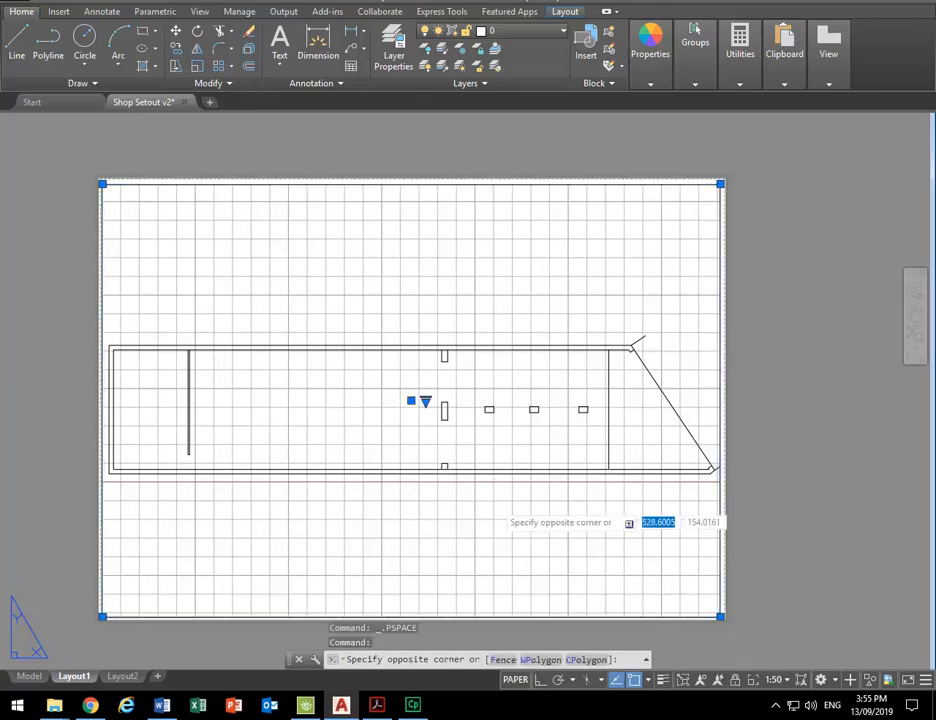
pyautogui.moveTo(361, 432); pyautogui.dragTo(359, 432, button='middle')
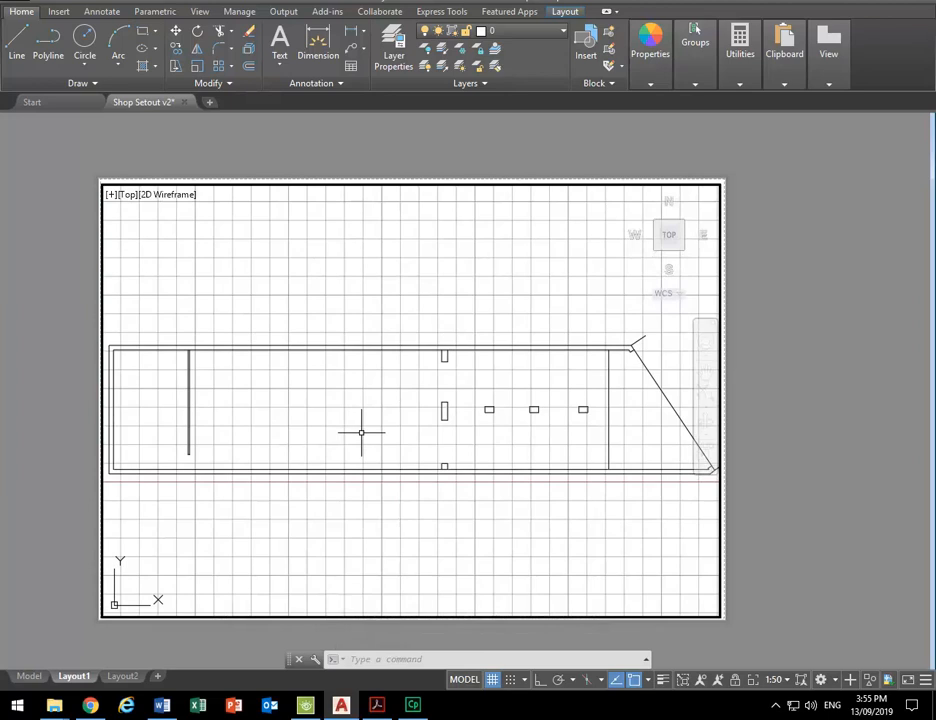
pyautogui.click(787, 681)
pyautogui.click(776, 499)
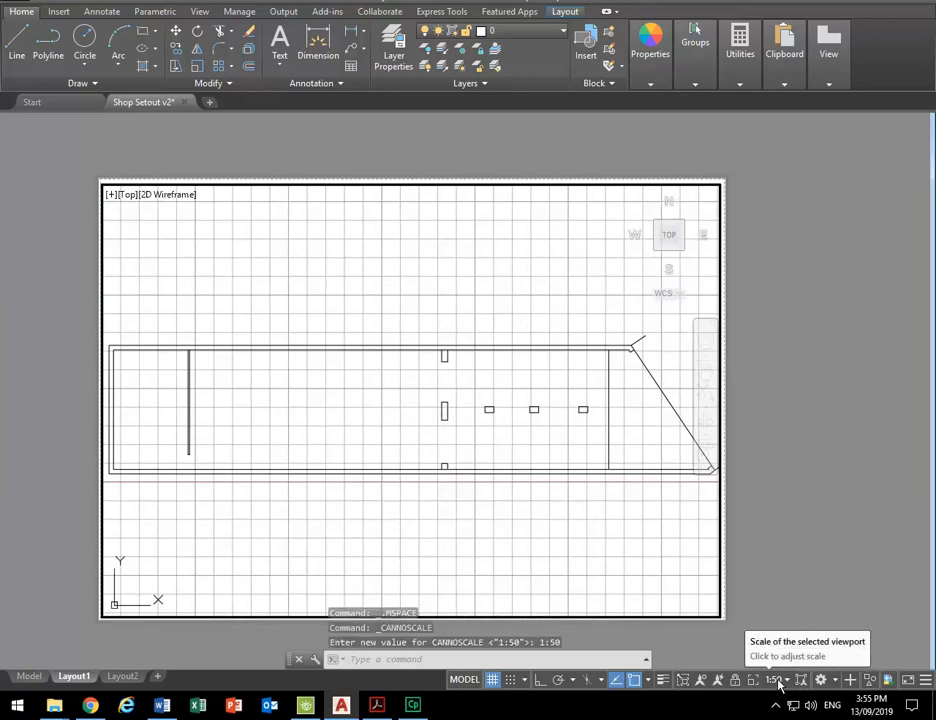
pyautogui.doubleClick(913, 378)
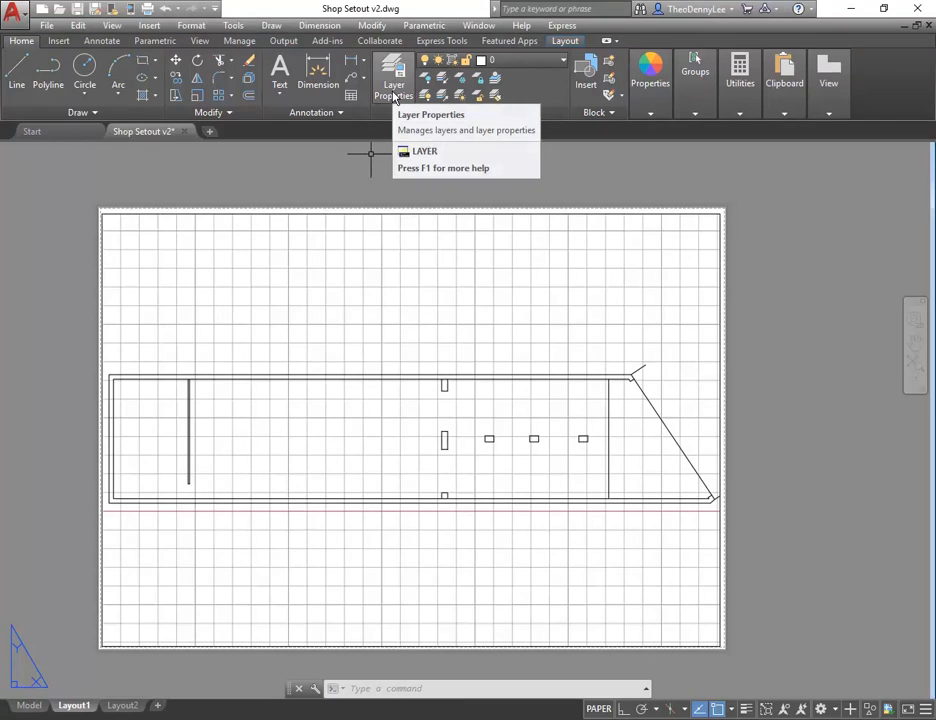
# - Create a new layer named VIEWPORT in the layer manager
pyautogui.click(397, 83)
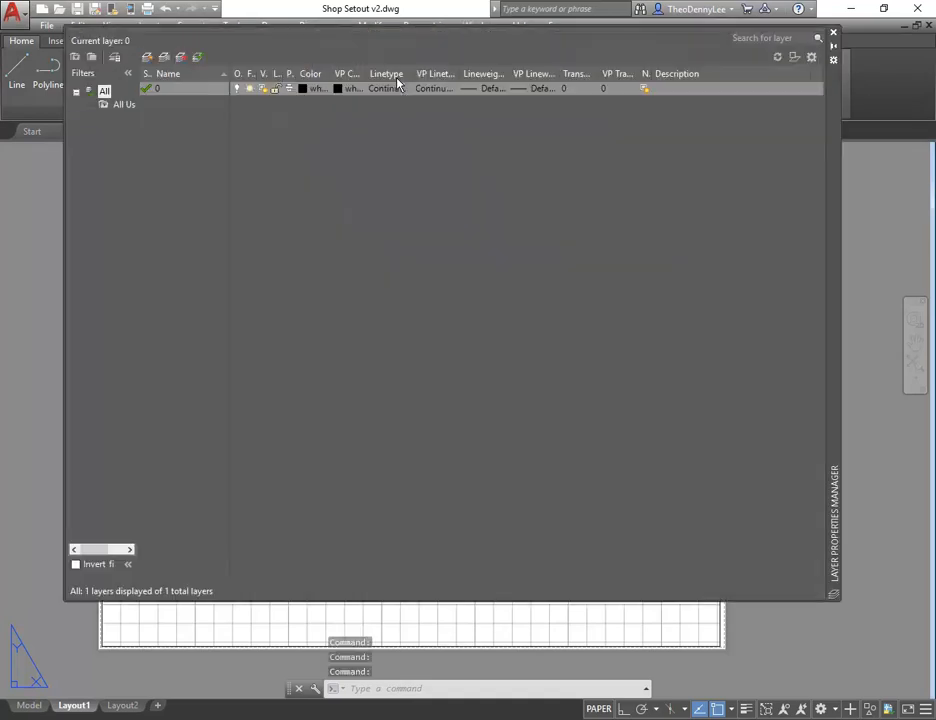
pyautogui.click(148, 58)
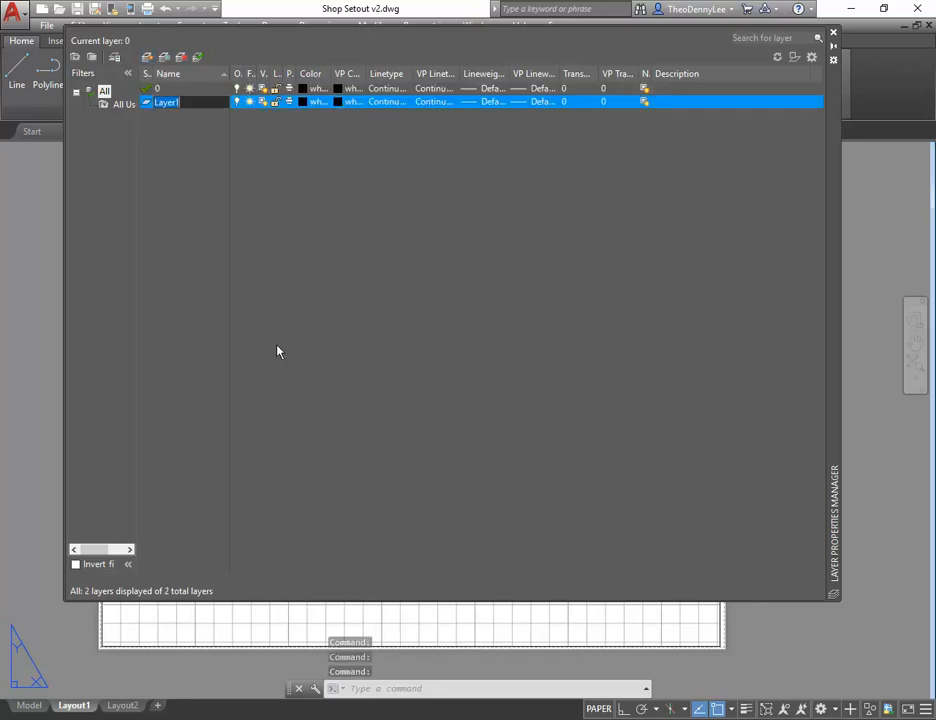
pyautogui.write('V')
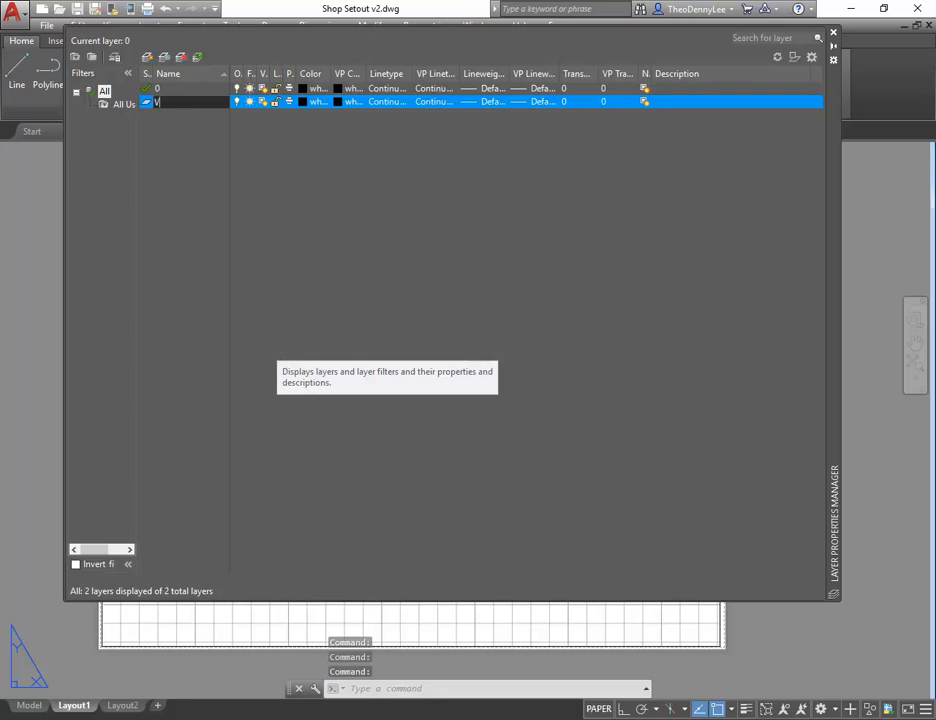
pyautogui.write('IEWPORT')
pyautogui.press('Return')
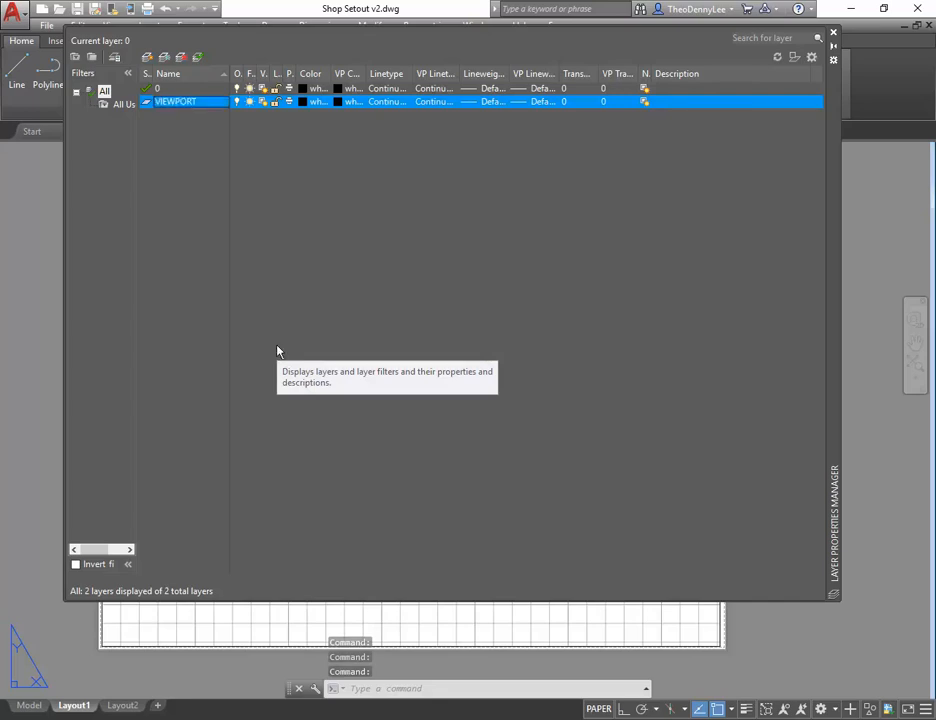
# - Set the VIEWPORT layer's colour to purple, index colour 200
pyautogui.click(304, 103)
pyautogui.click(701, 328)
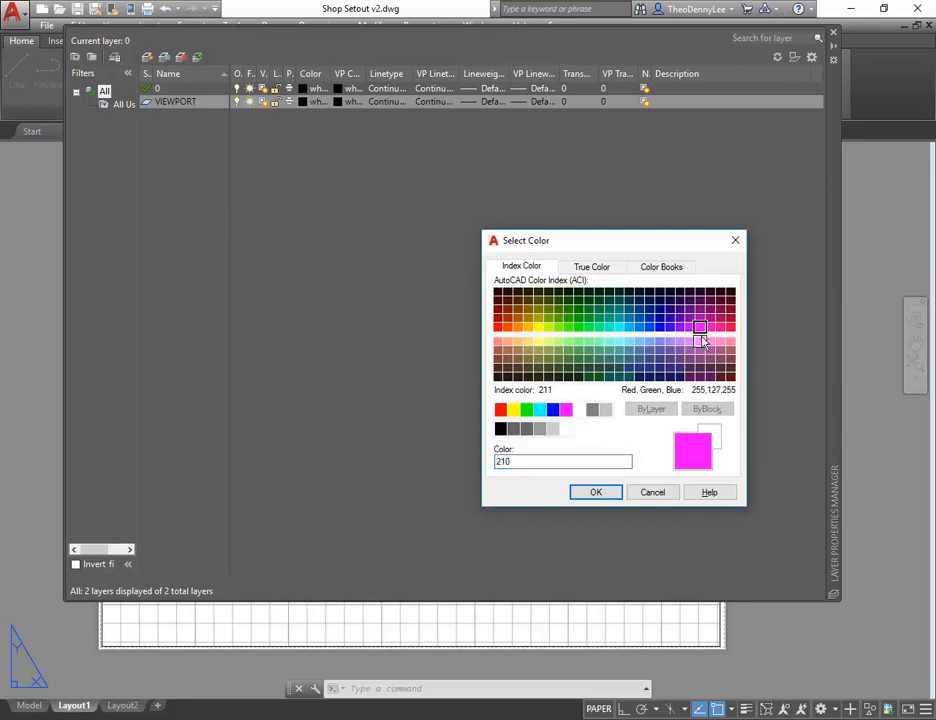
pyautogui.click(689, 327)
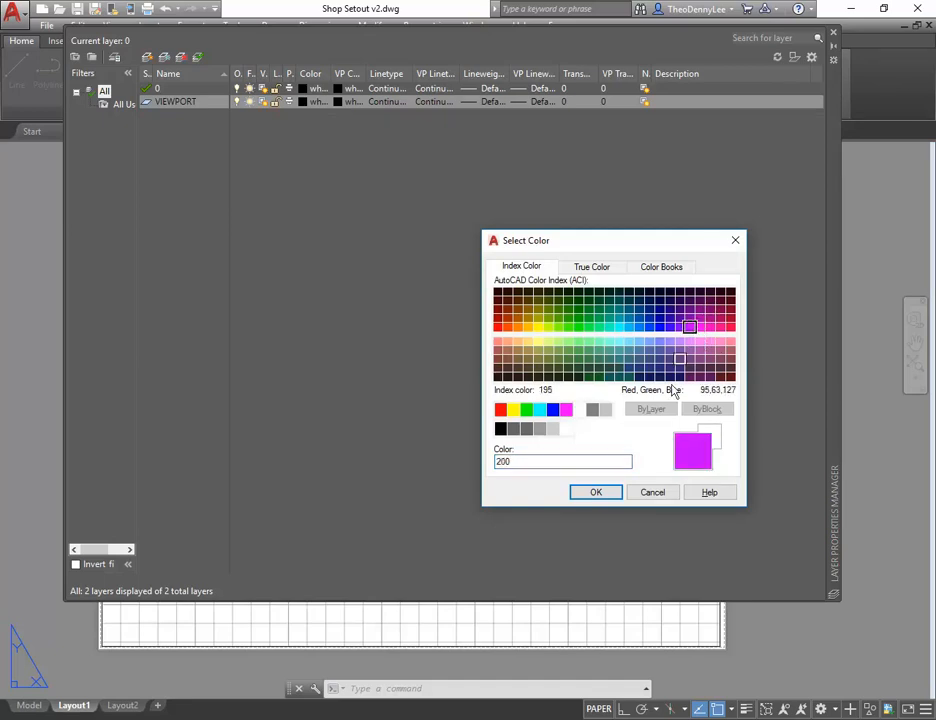
pyautogui.click(596, 492)
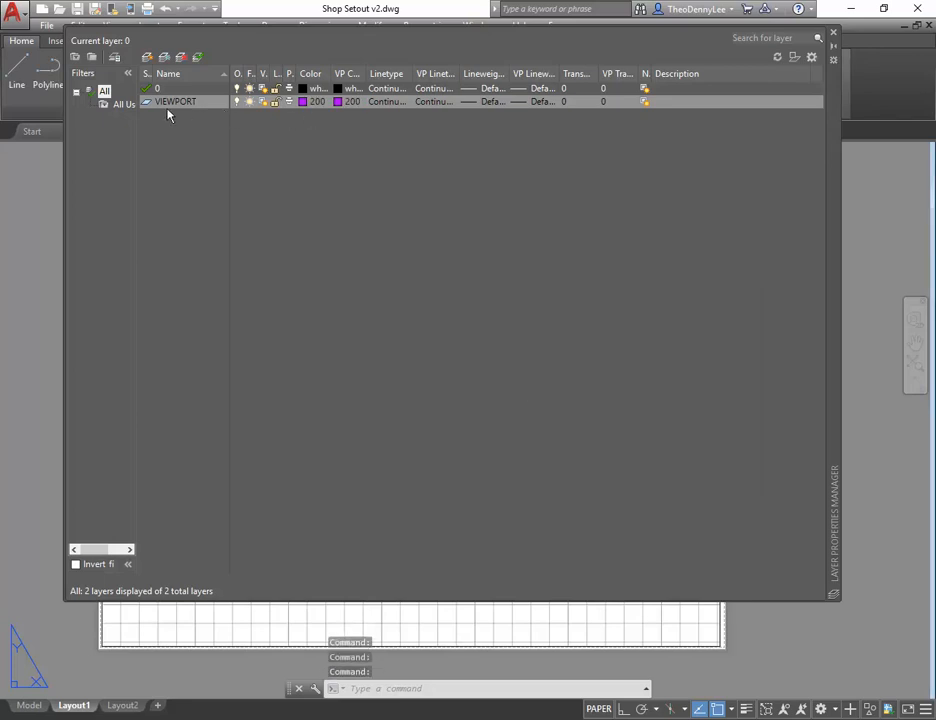
# - Widen the Plot column, turn off plotting for the VIEWPORT layer, and close the layer manager
pyautogui.click(290, 104)
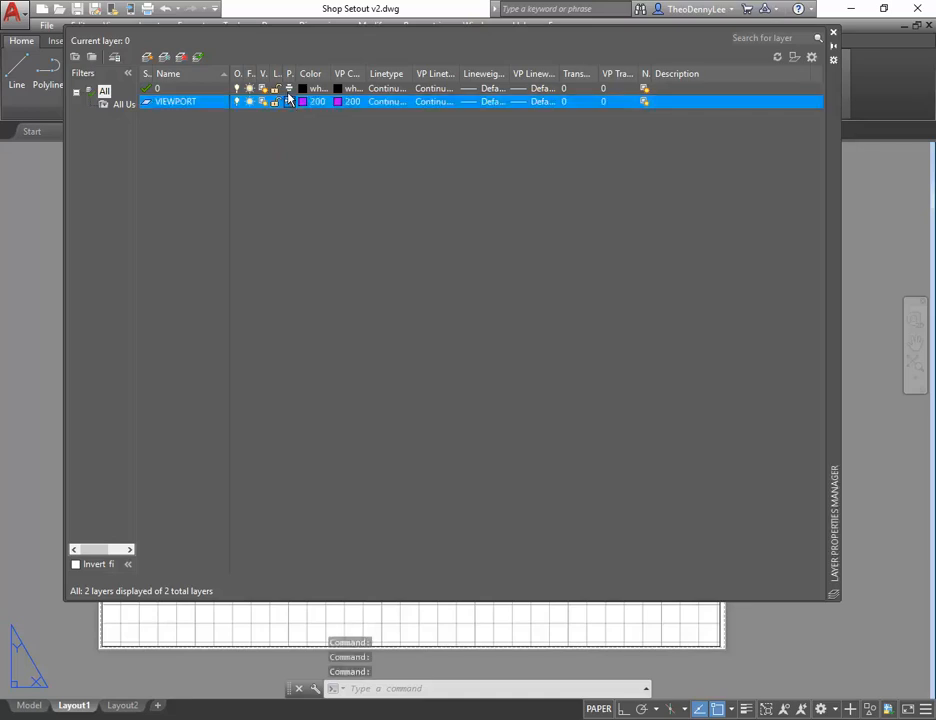
pyautogui.moveTo(296, 74); pyautogui.dragTo(317, 72)
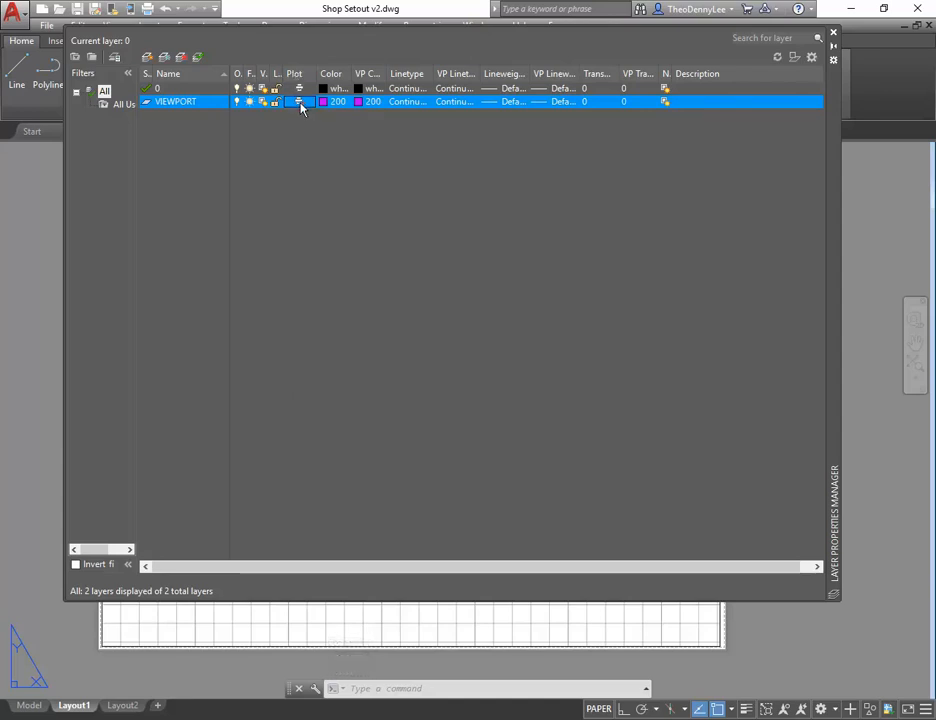
pyautogui.click(299, 102)
pyautogui.click(834, 36)
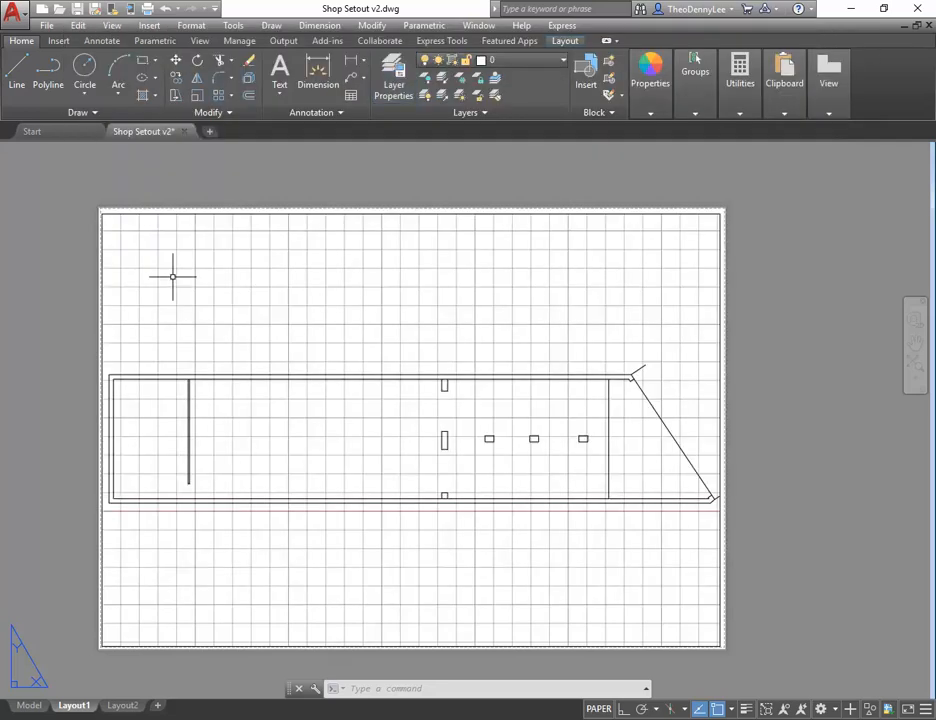
# - Move the viewport frame on the sheet to the VIEWPORT layer
pyautogui.click(328, 210)
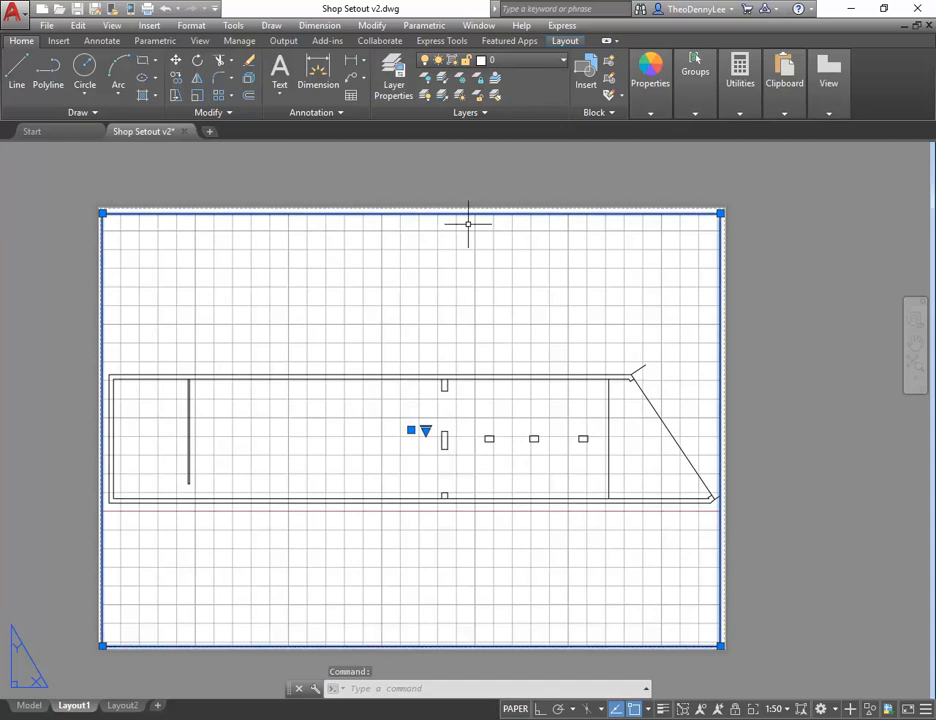
pyautogui.click(546, 64)
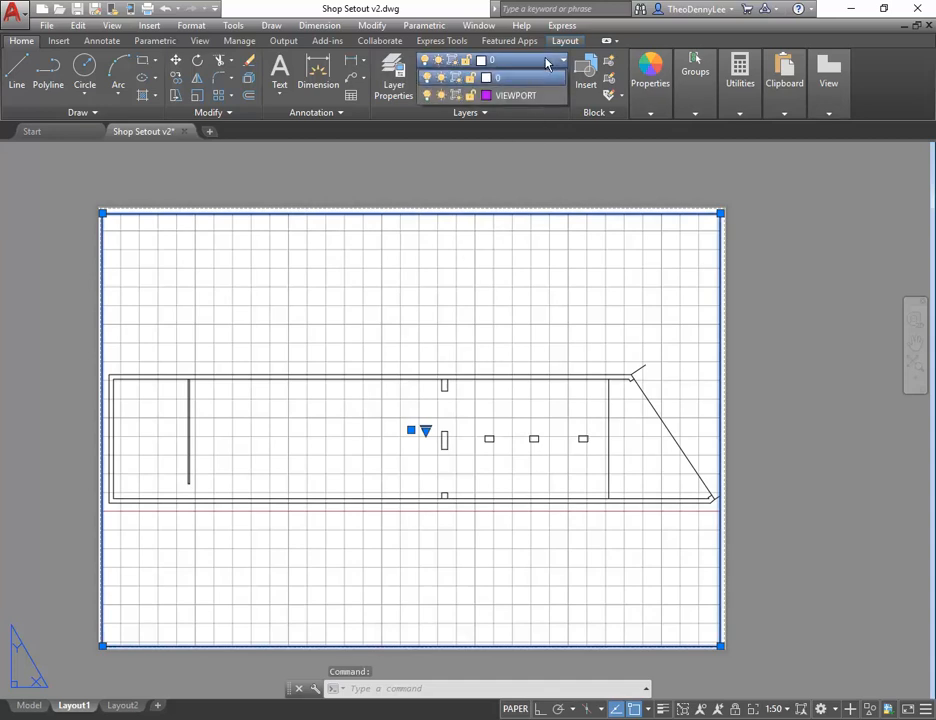
pyautogui.click(522, 96)
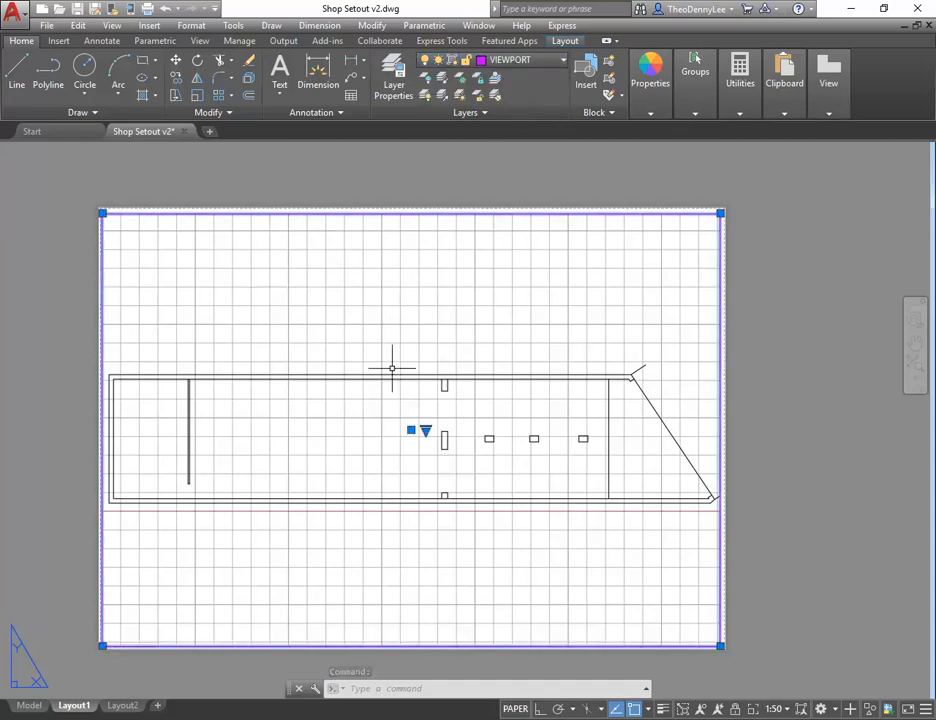
# - Stretch the viewport's upper and lower edges inward so the frame forms a wide strip around the shop plan
pyautogui.click(720, 212)
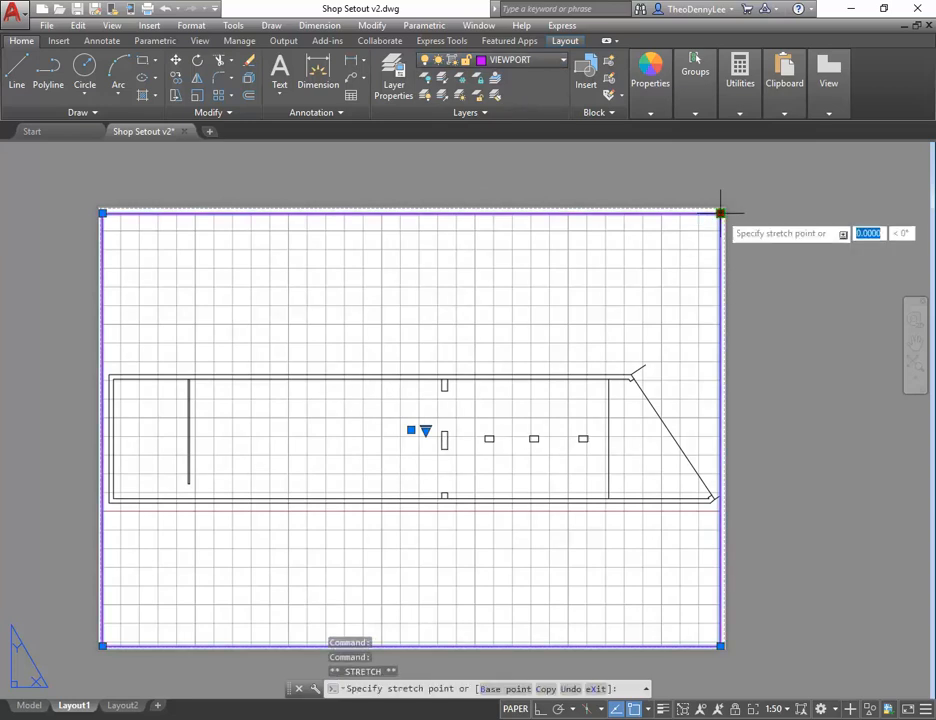
pyautogui.click(717, 341)
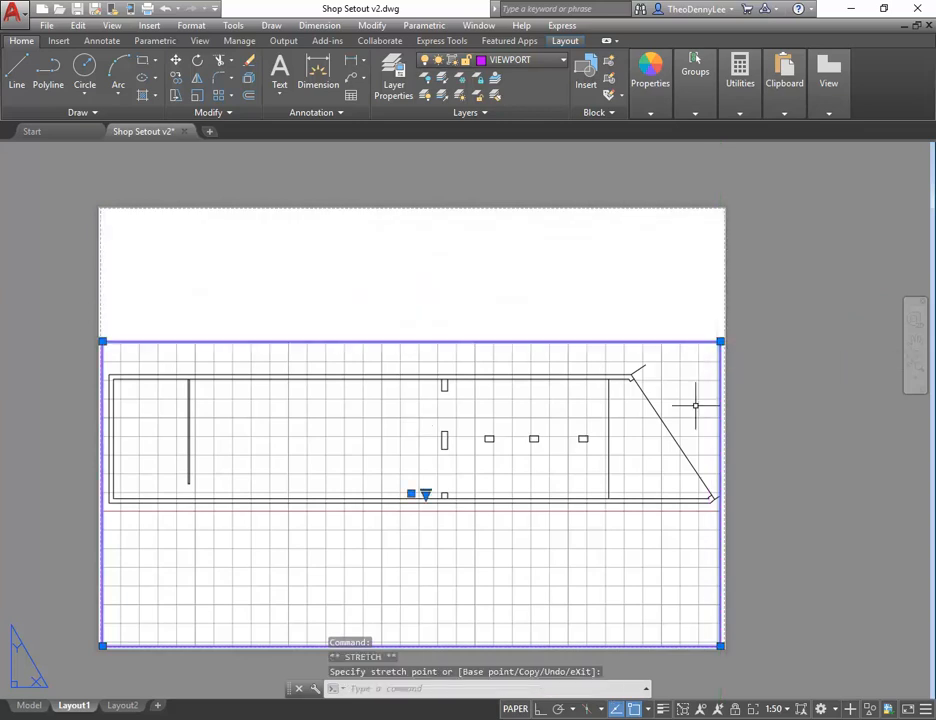
pyautogui.click(720, 645)
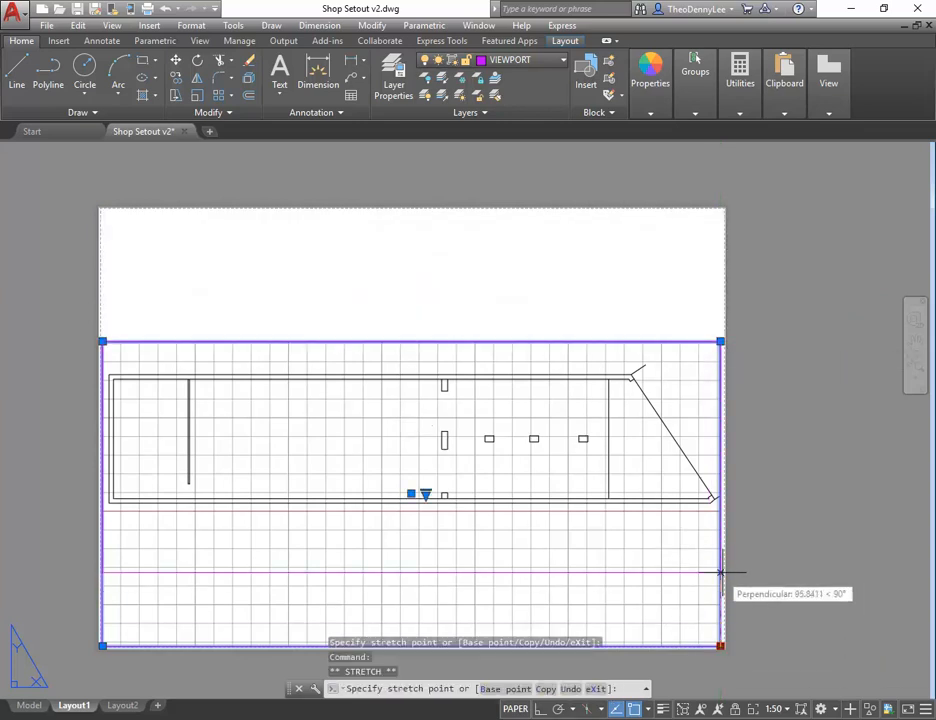
pyautogui.click(720, 533)
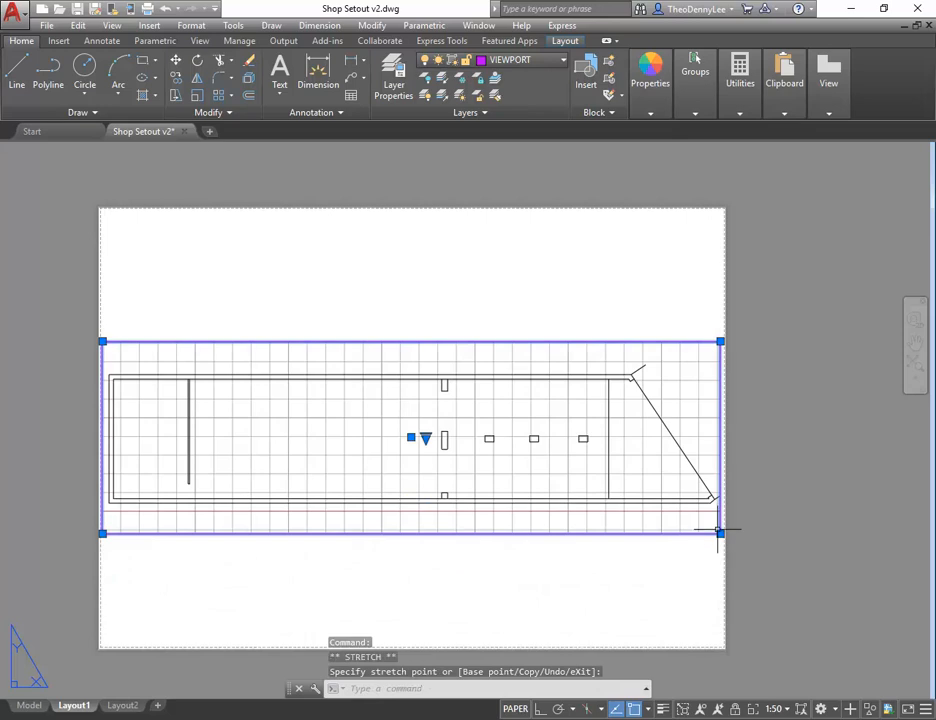
pyautogui.click(102, 534)
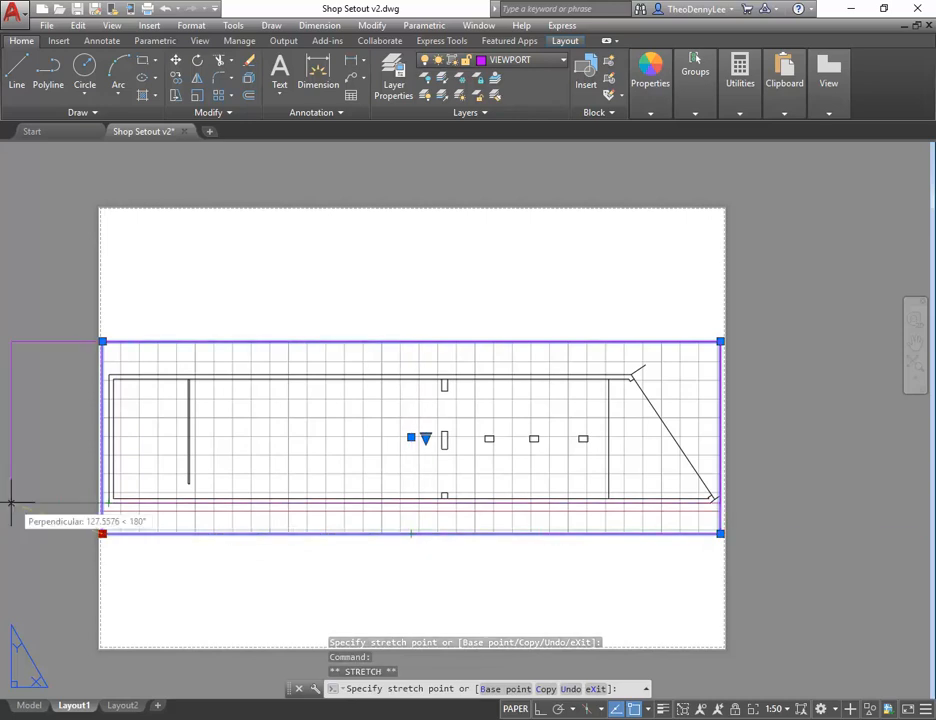
pyautogui.click(102, 522)
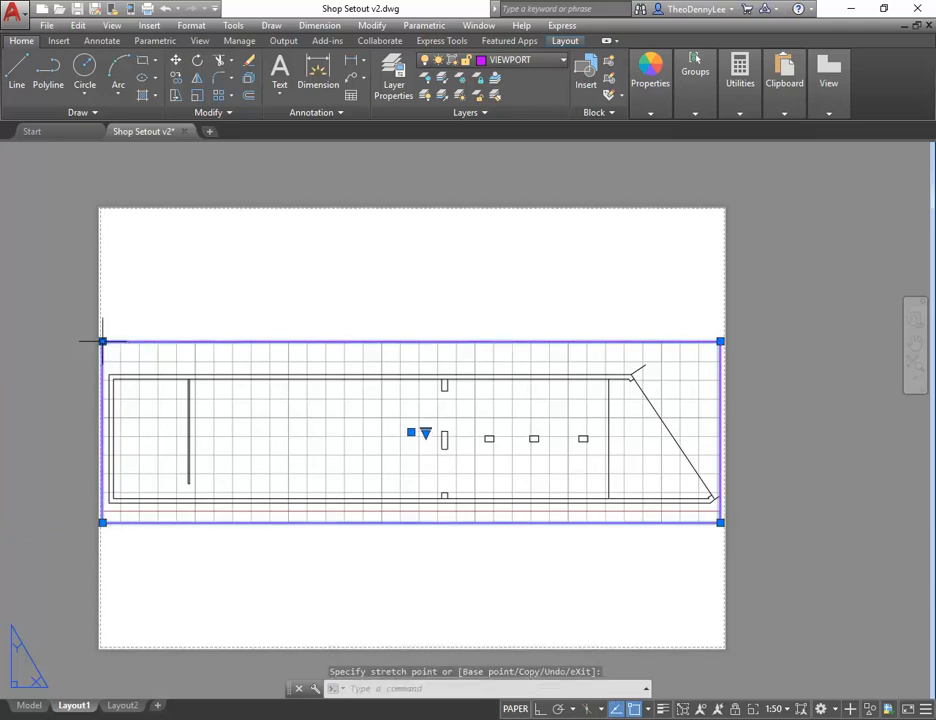
pyautogui.click(102, 341)
pyautogui.click(101, 352)
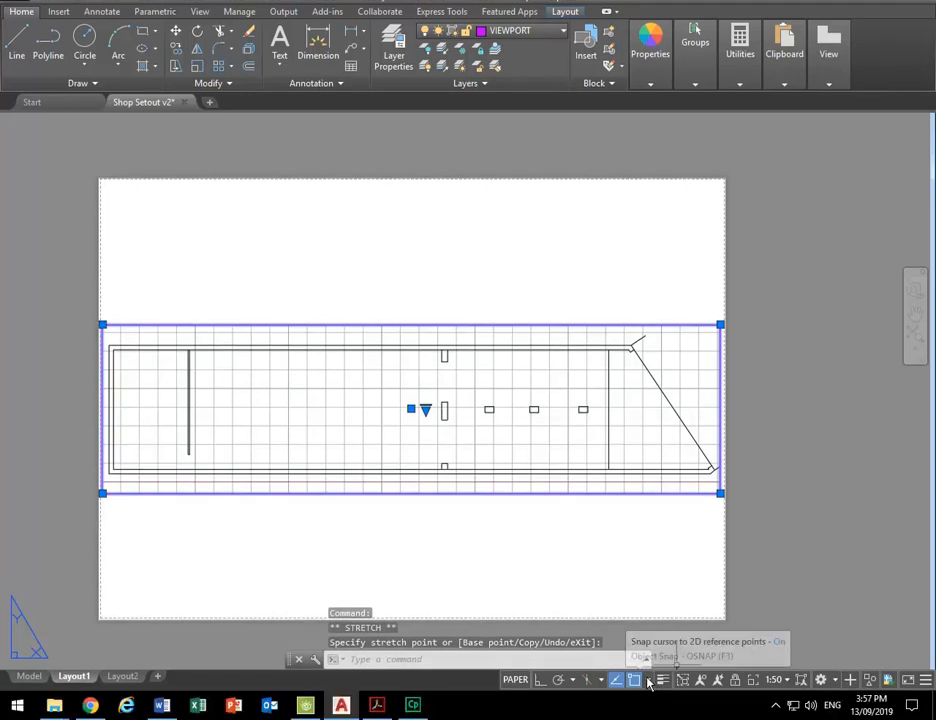
# - Turn off object snap, tighten the viewport's lower and upper edges closer around the shop plan, and deselect the frame
pyautogui.click(648, 681)
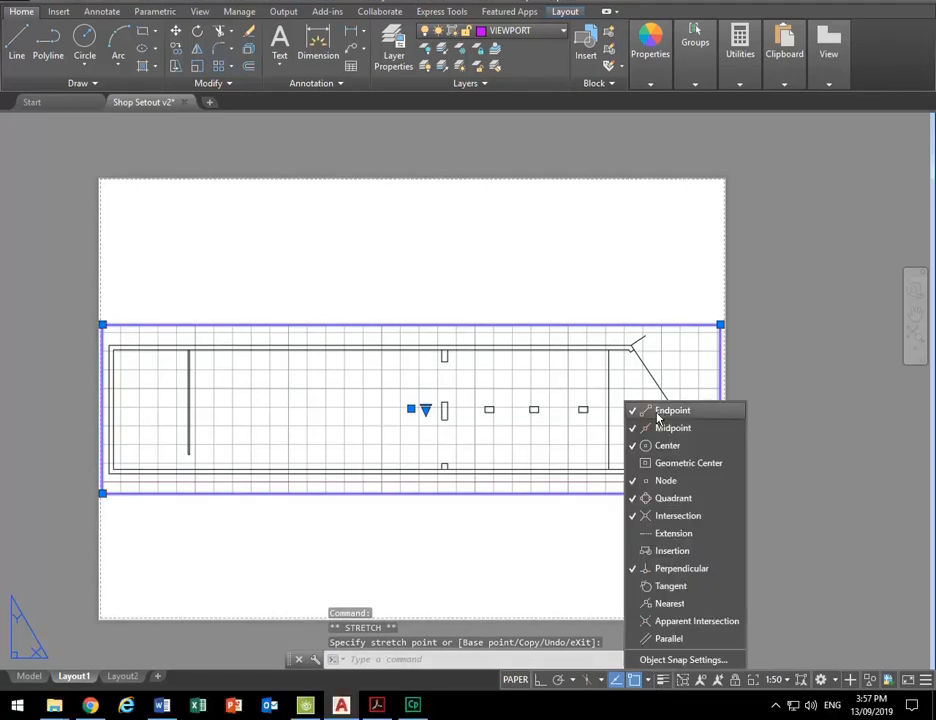
pyautogui.click(649, 682)
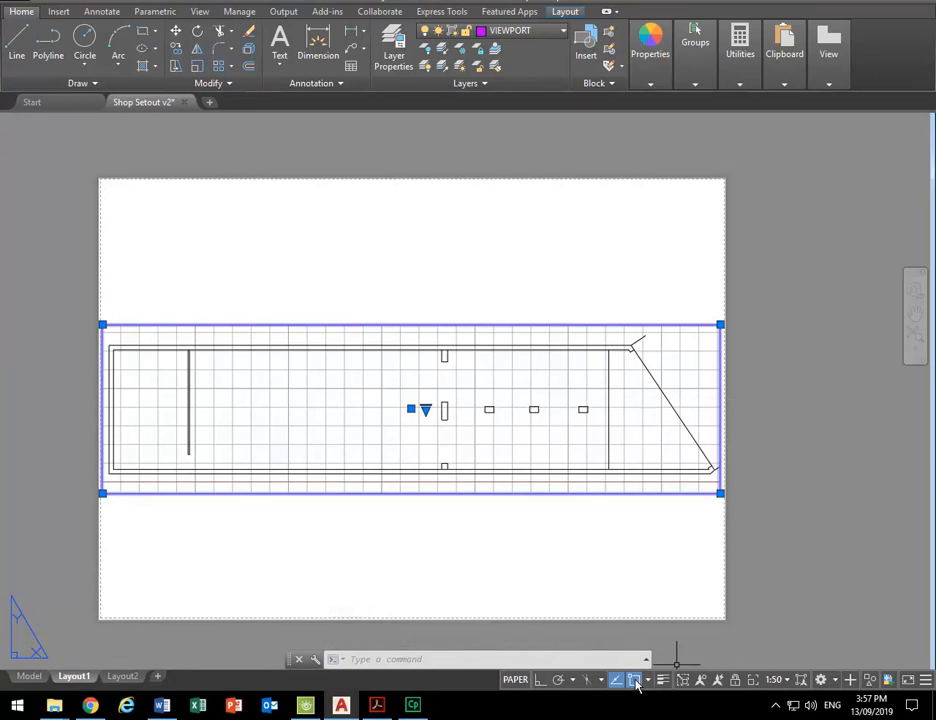
pyautogui.click(635, 681)
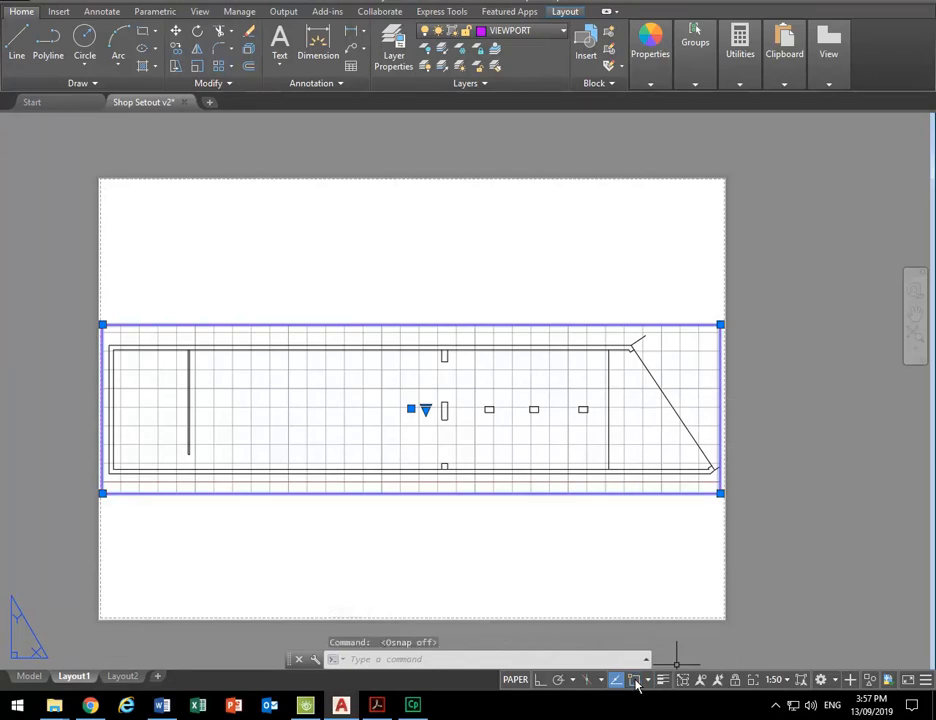
pyautogui.click(721, 493)
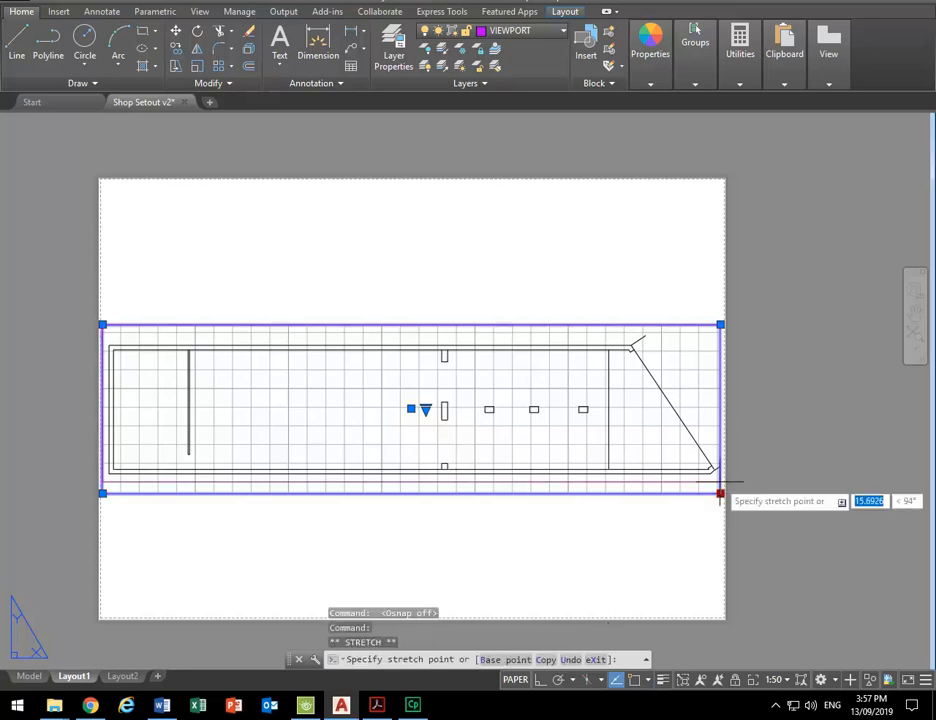
pyautogui.click(102, 324)
pyautogui.click(102, 331)
pyautogui.press('Escape')
pyautogui.press('Escape')
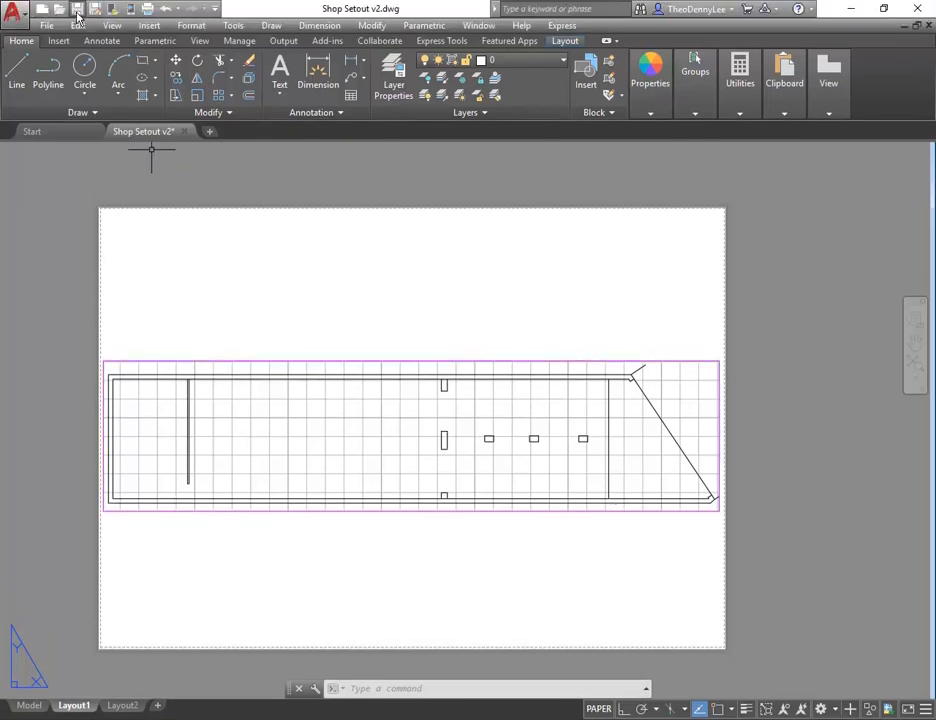
# - Save the drawing as a new version named Shop Setout v3 in the VC2 folder
pyautogui.click(27, 10)
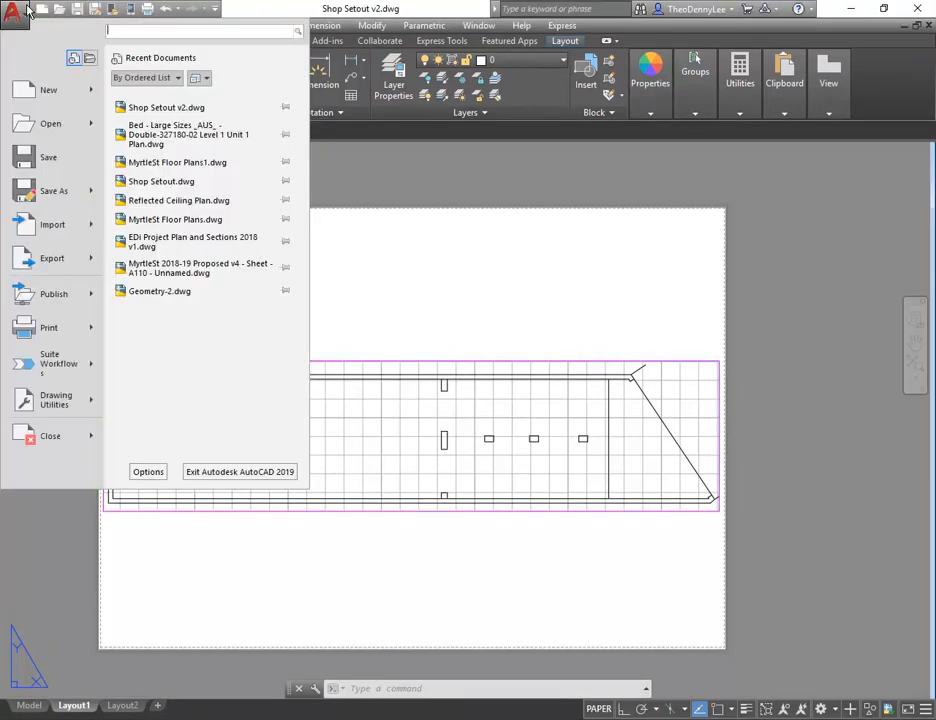
pyautogui.click(27, 152)
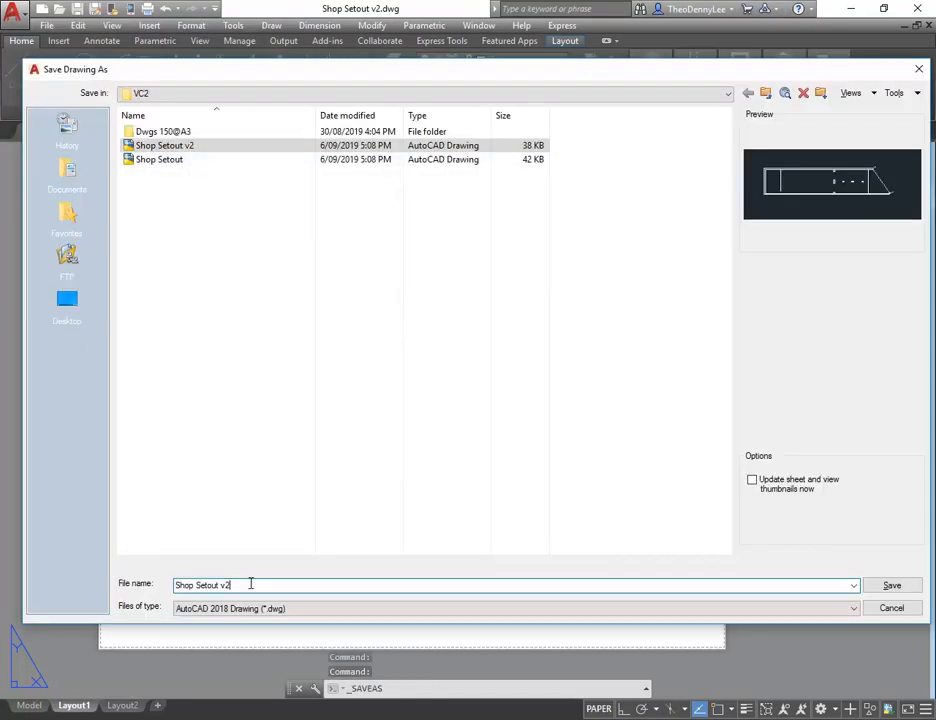
pyautogui.click(250, 584)
pyautogui.press('BackSpace')
pyautogui.write('3')
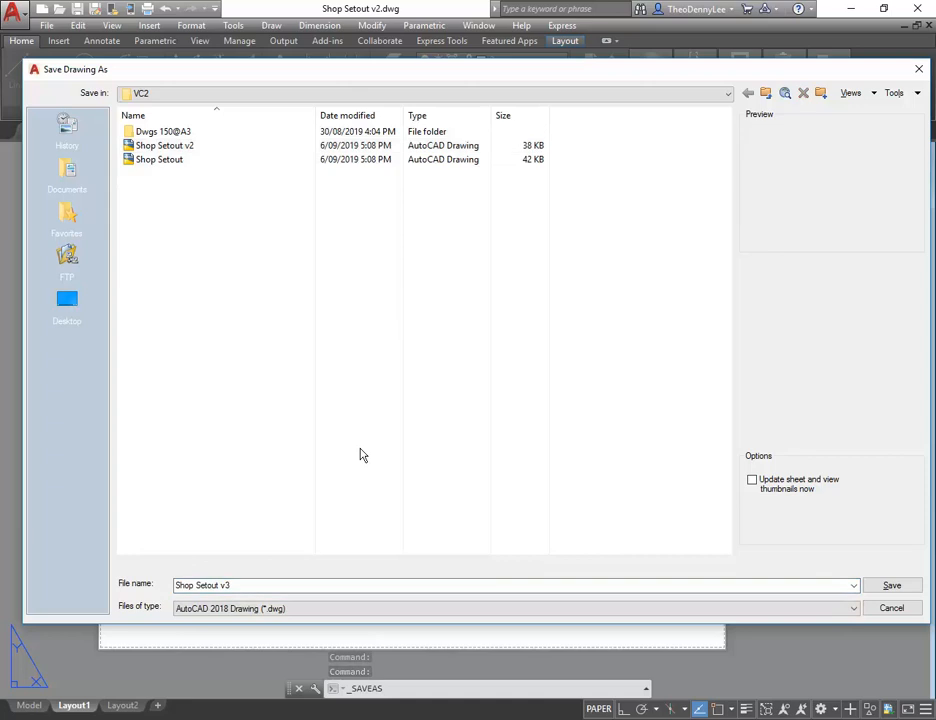
pyautogui.click(891, 586)
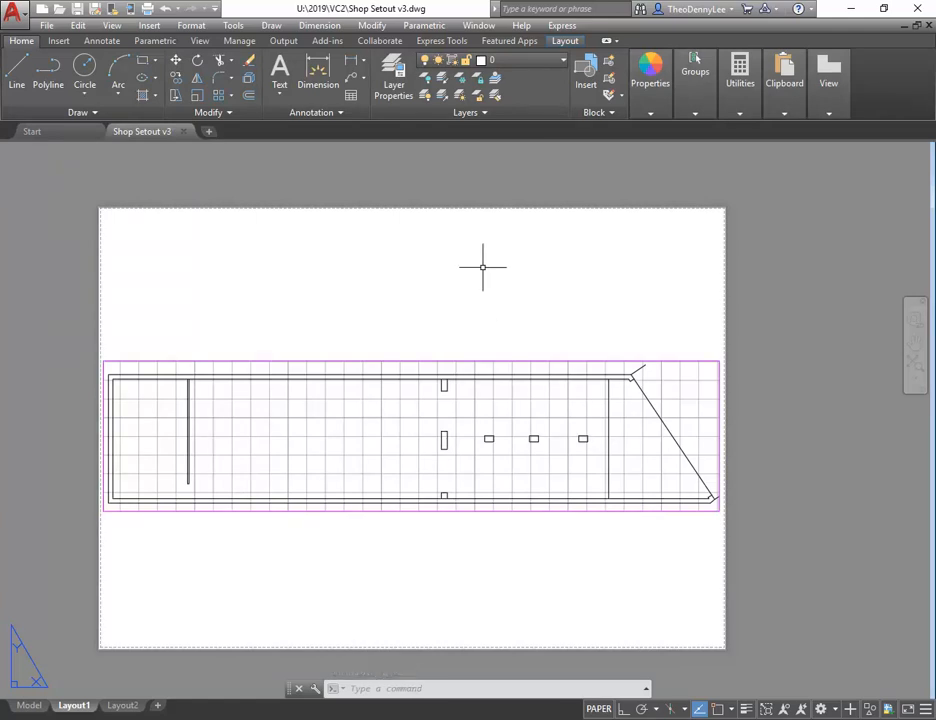
# - Plot Layout1 as a single sheet with the Adobe PDF plotter on A1 landscape paper at 1:1 using monochrome.ctb
pyautogui.click(18, 16)
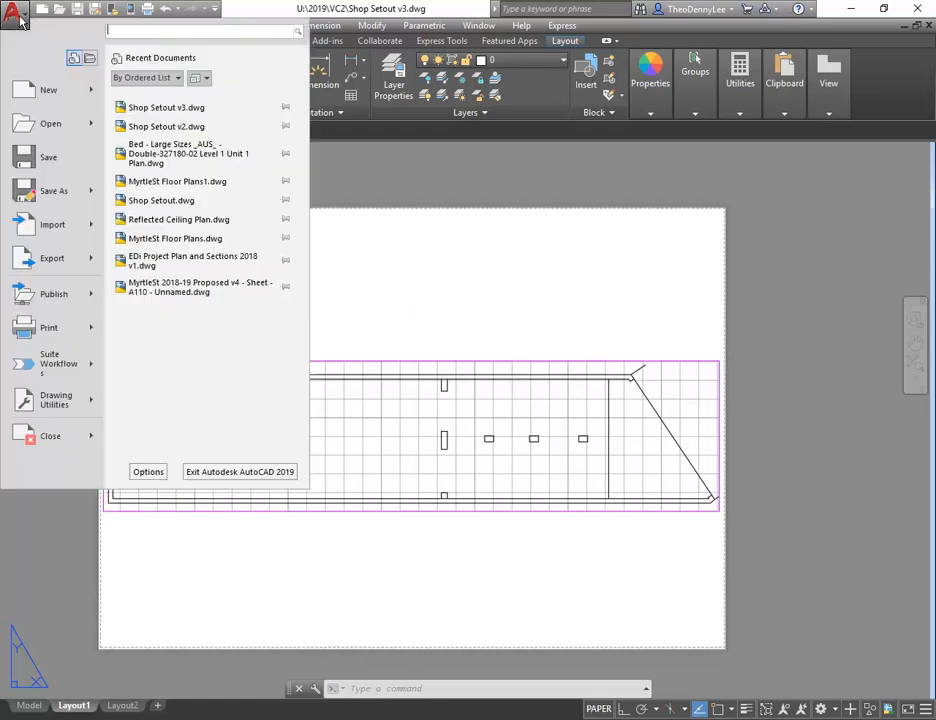
pyautogui.click(47, 331)
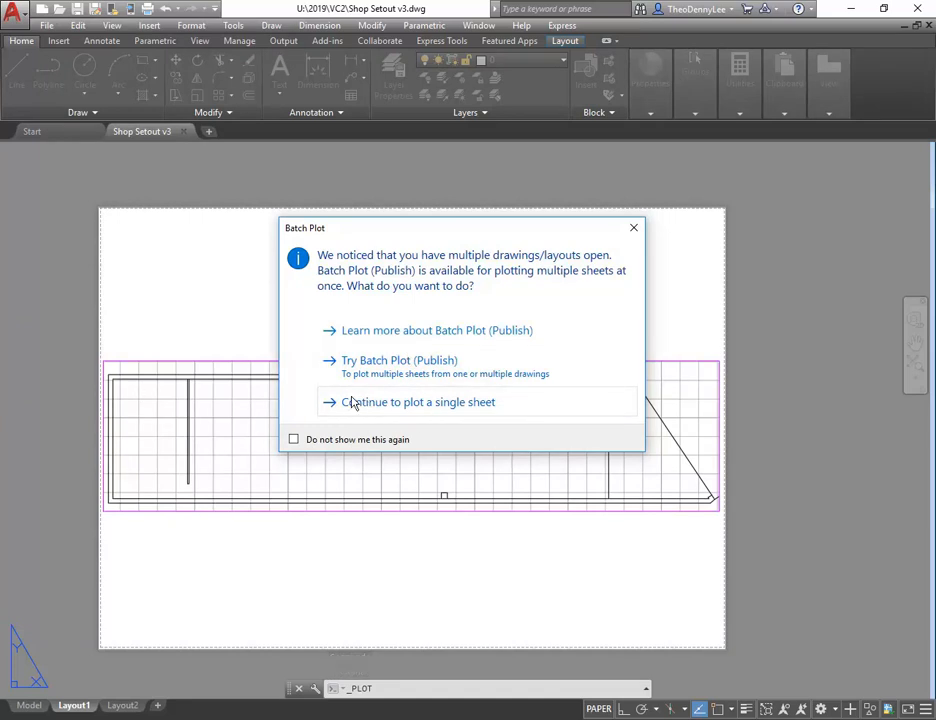
pyautogui.click(411, 408)
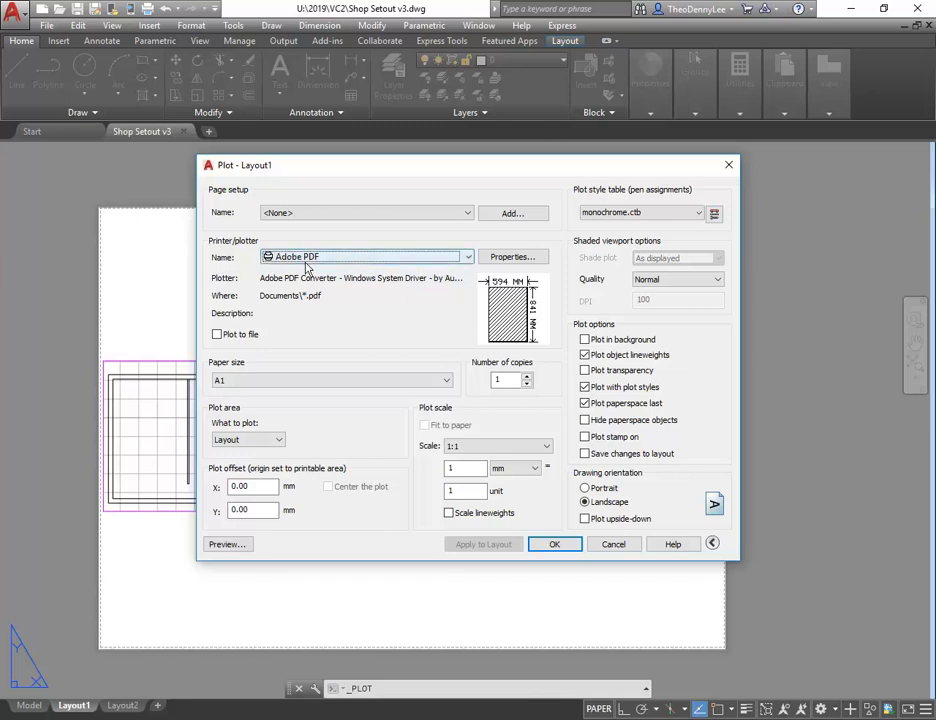
pyautogui.click(554, 546)
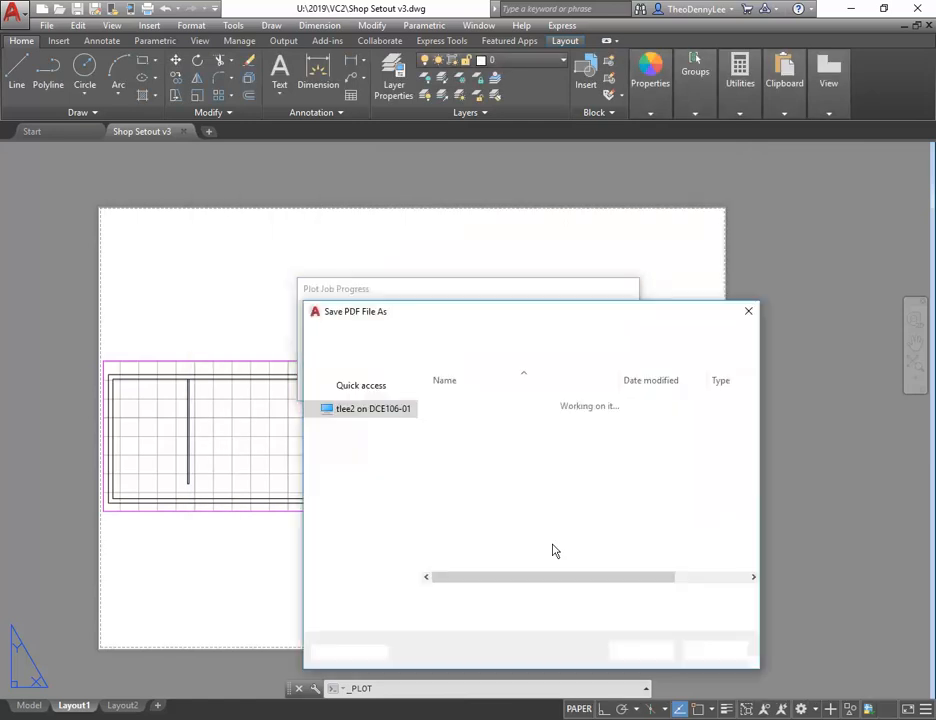
# - Save the plotted PDF in the Documents folder as Eastern Flair Ground Floor Plan
pyautogui.moveTo(527, 318); pyautogui.dragTo(376, 150)
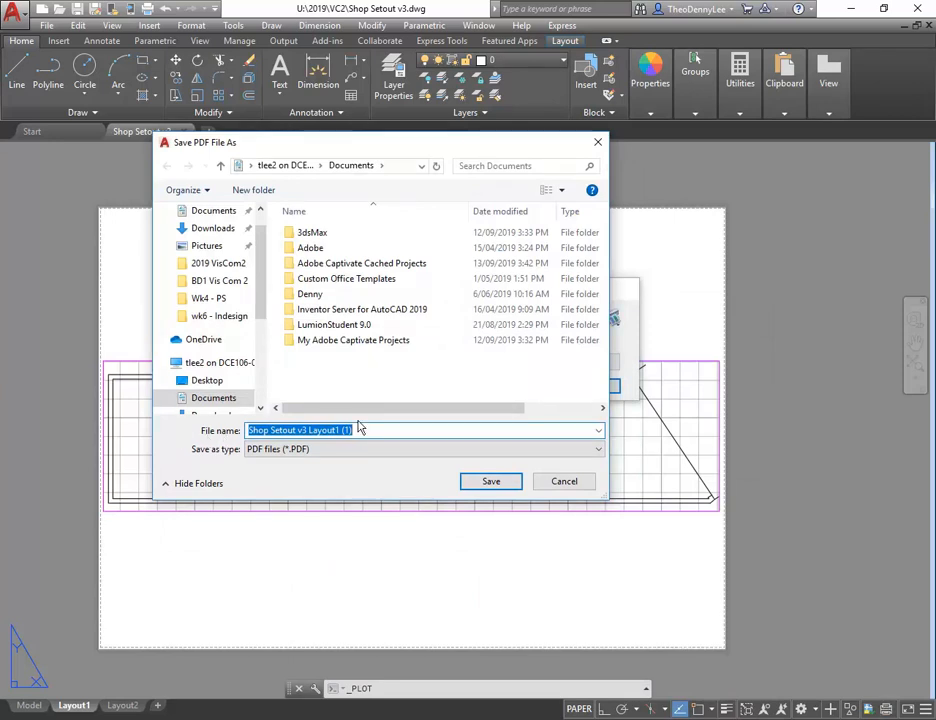
pyautogui.write('e')
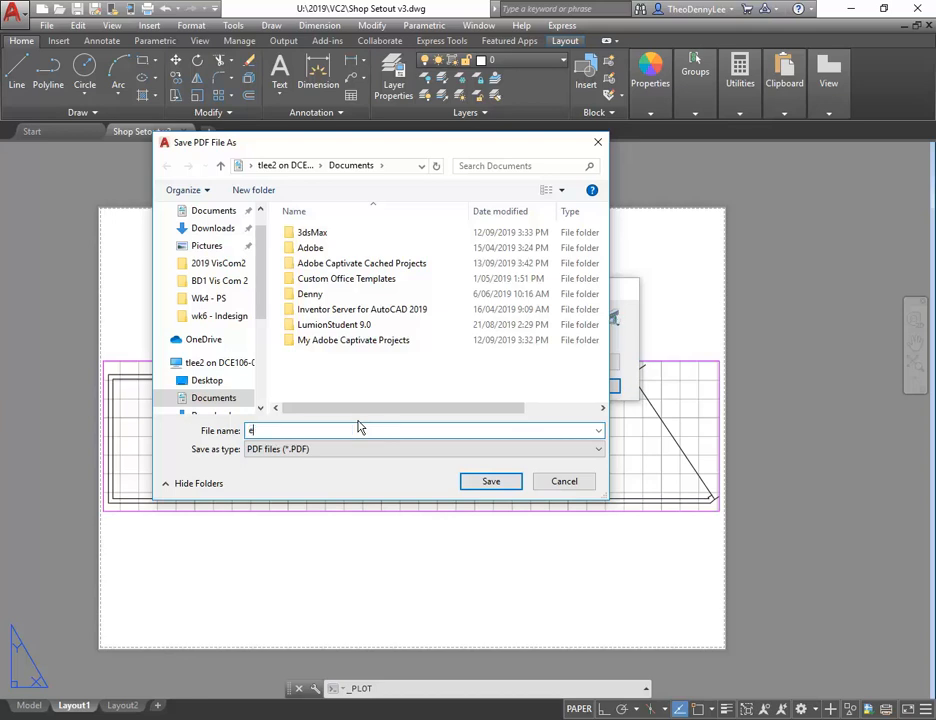
pyautogui.write('ASTERN fLAIR')
pyautogui.hotkey('ctrl', 'a')
pyautogui.press('BackSpace')
pyautogui.write('Eastern Flair Ground Floor')
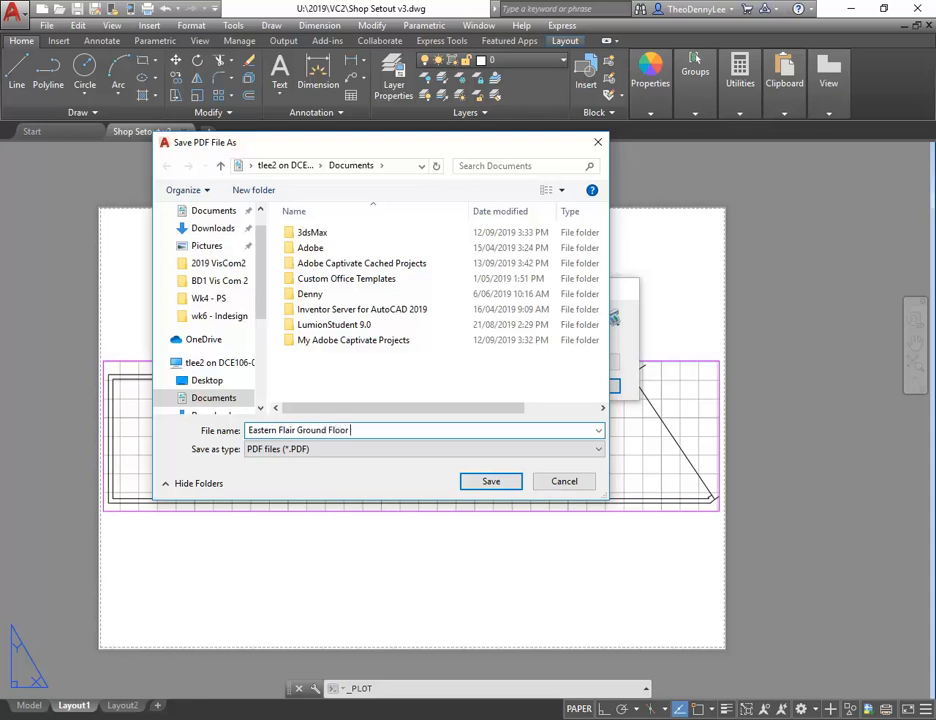
pyautogui.write(' Plan')
pyautogui.press('Return')
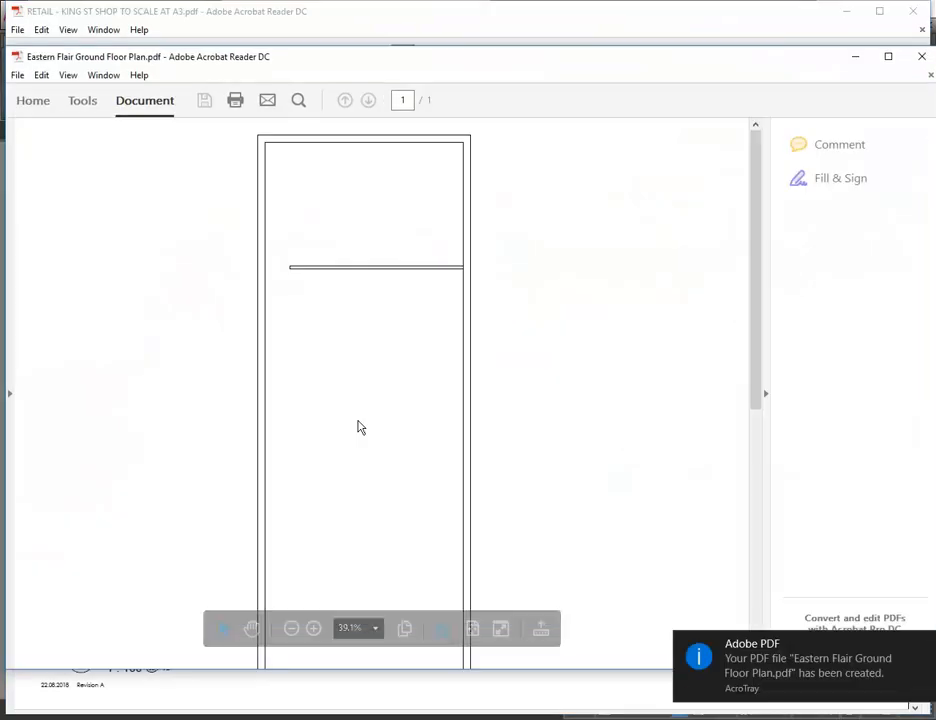
# - Inspect the plotted floor plan PDF, rotate its view counterclockwise, and minimise both PDF windows to return to AutoCAD
pyautogui.scroll(-10, 295, 282)
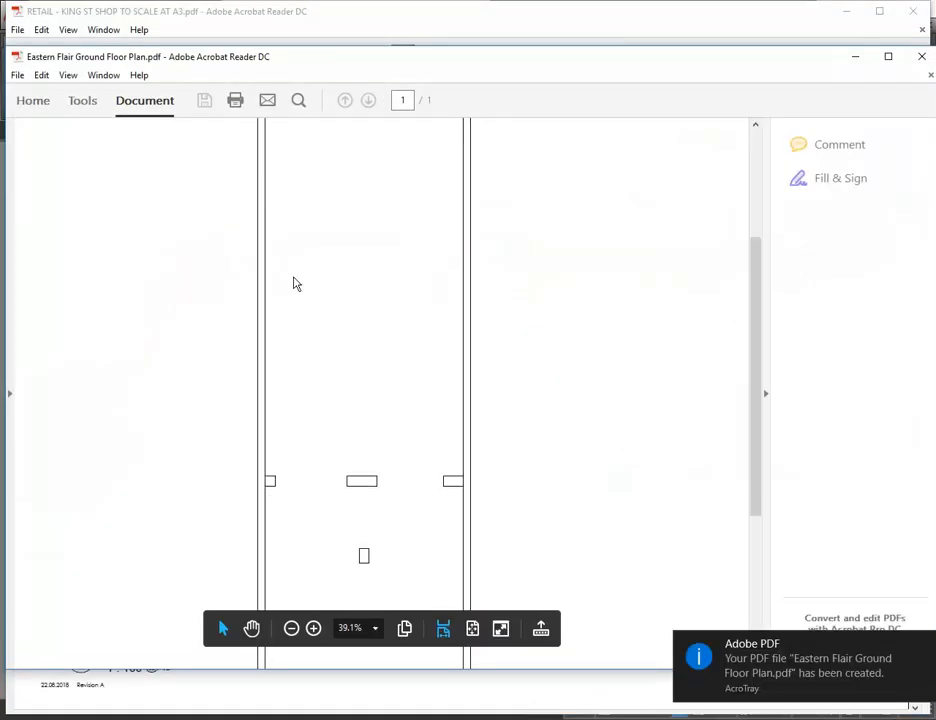
pyautogui.scroll(10, 295, 283)
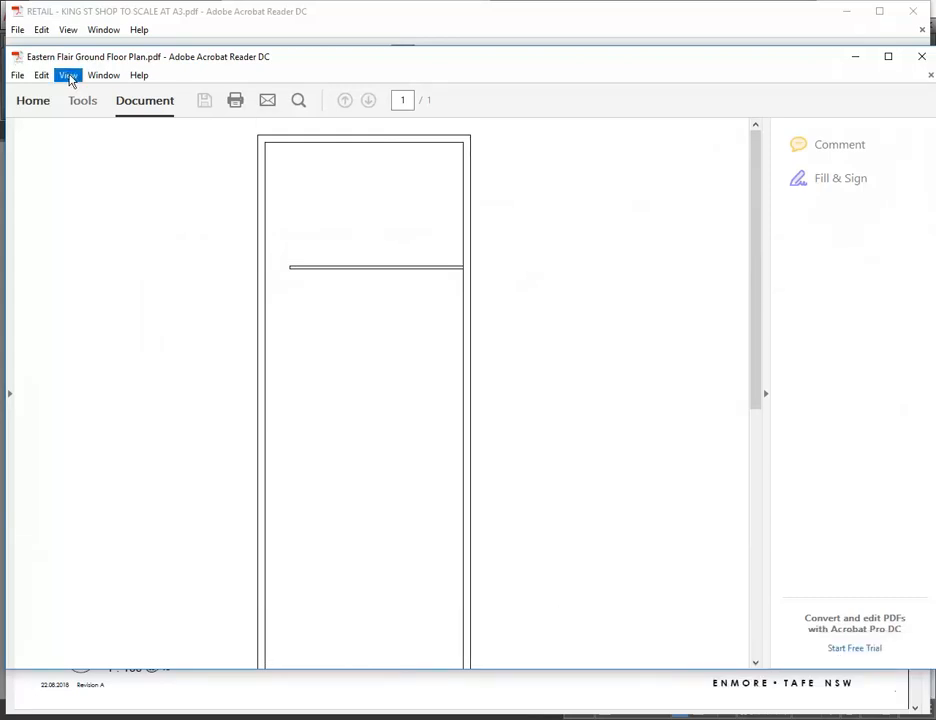
pyautogui.click(68, 75)
pyautogui.moveTo(107, 104)
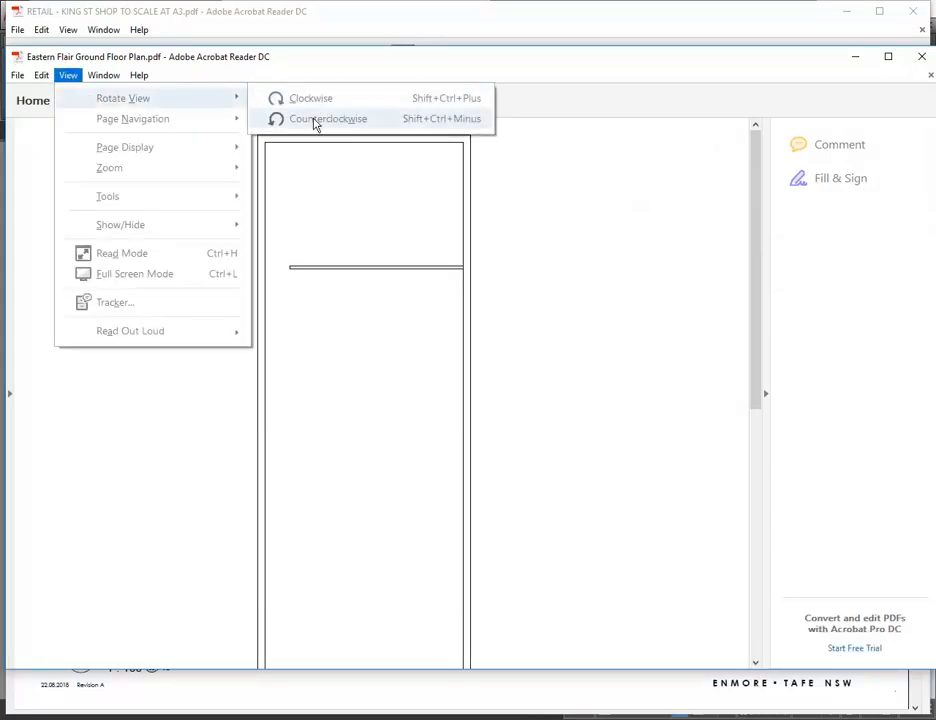
pyautogui.click(313, 121)
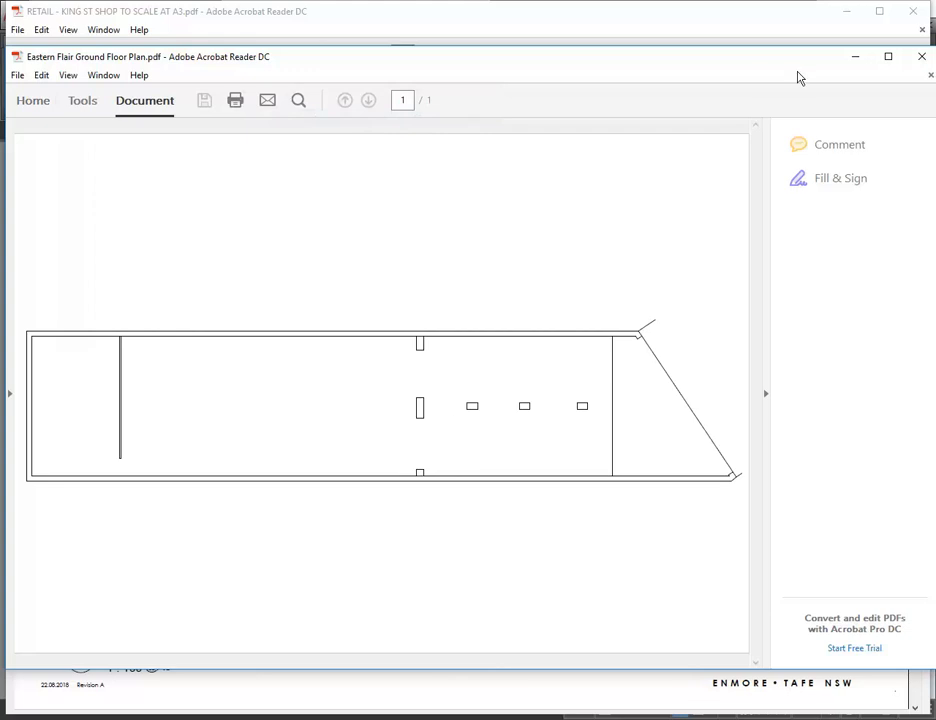
pyautogui.click(855, 57)
pyautogui.click(846, 11)
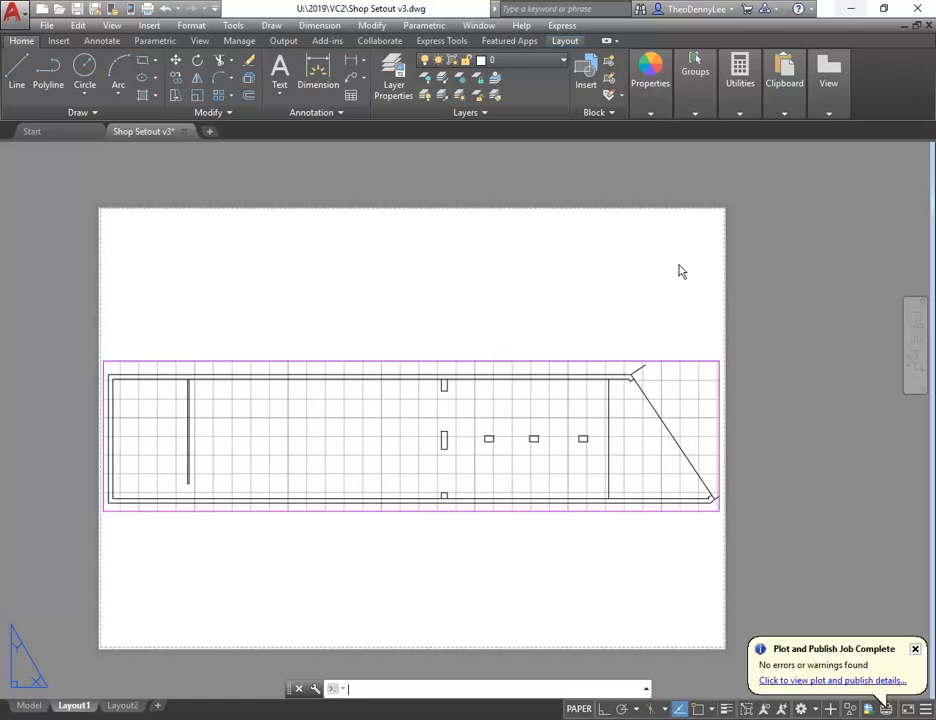
# - Plot Layout1 as a single sheet on the \\DCVPRINT4\DC-PI001-E106 plotter
pyautogui.click(15, 11)
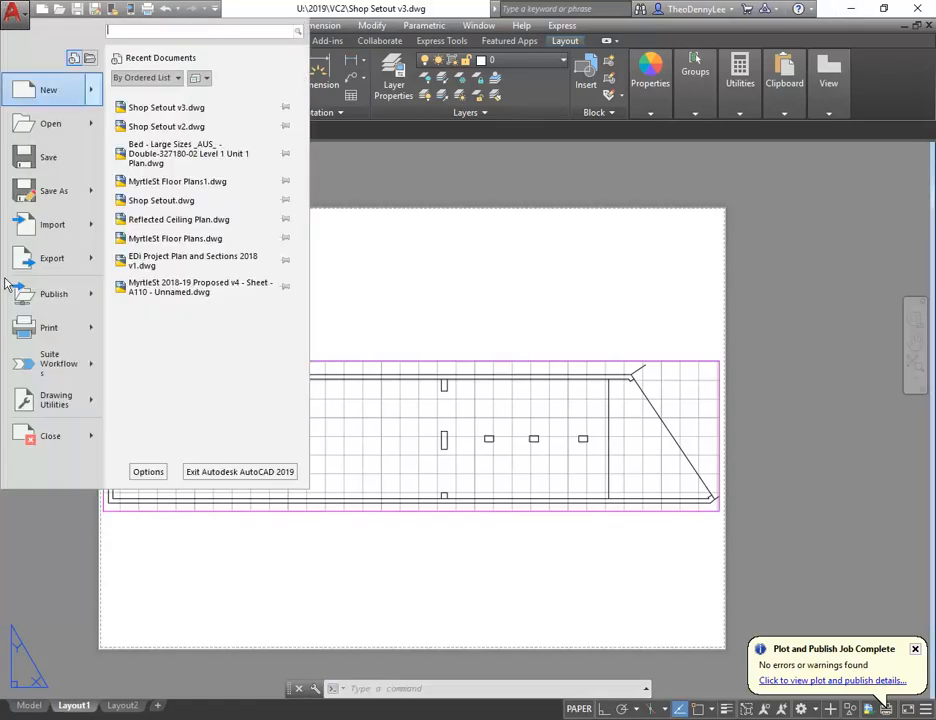
pyautogui.click(45, 327)
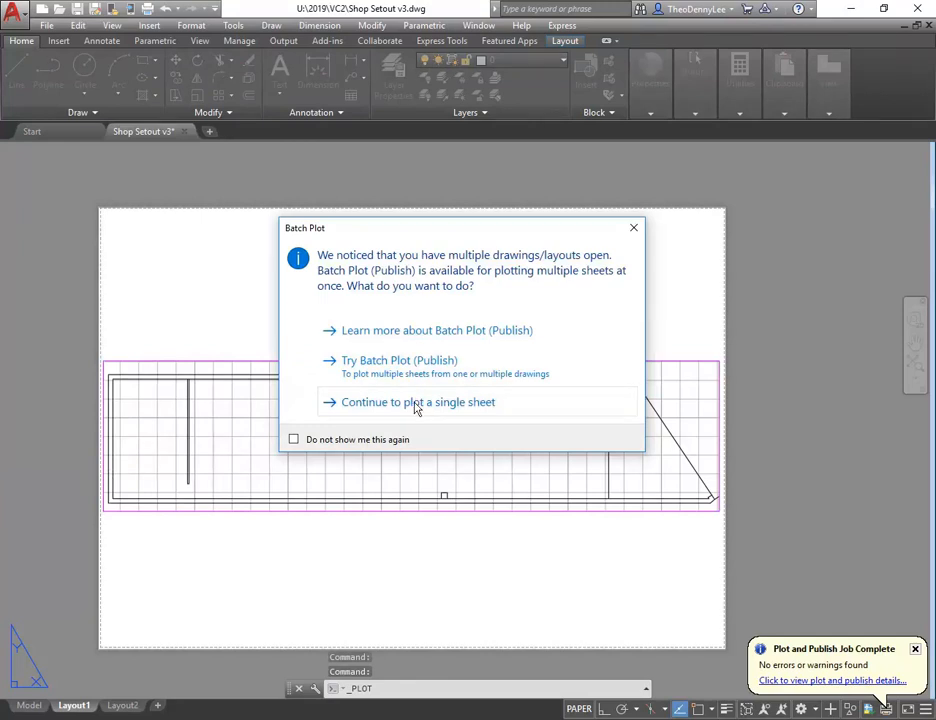
pyautogui.click(417, 403)
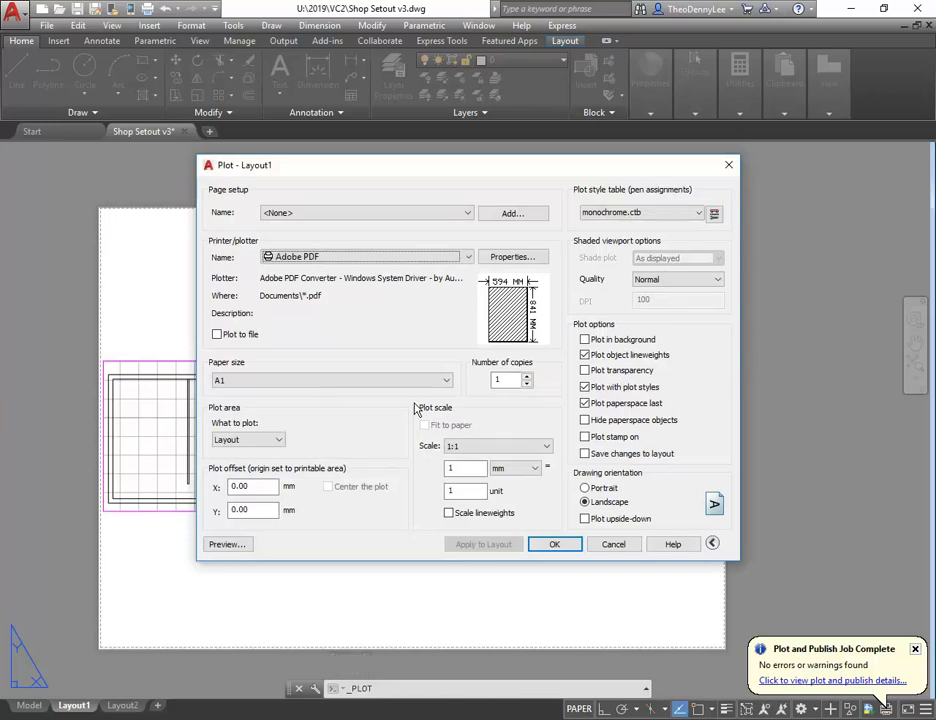
pyautogui.click(406, 262)
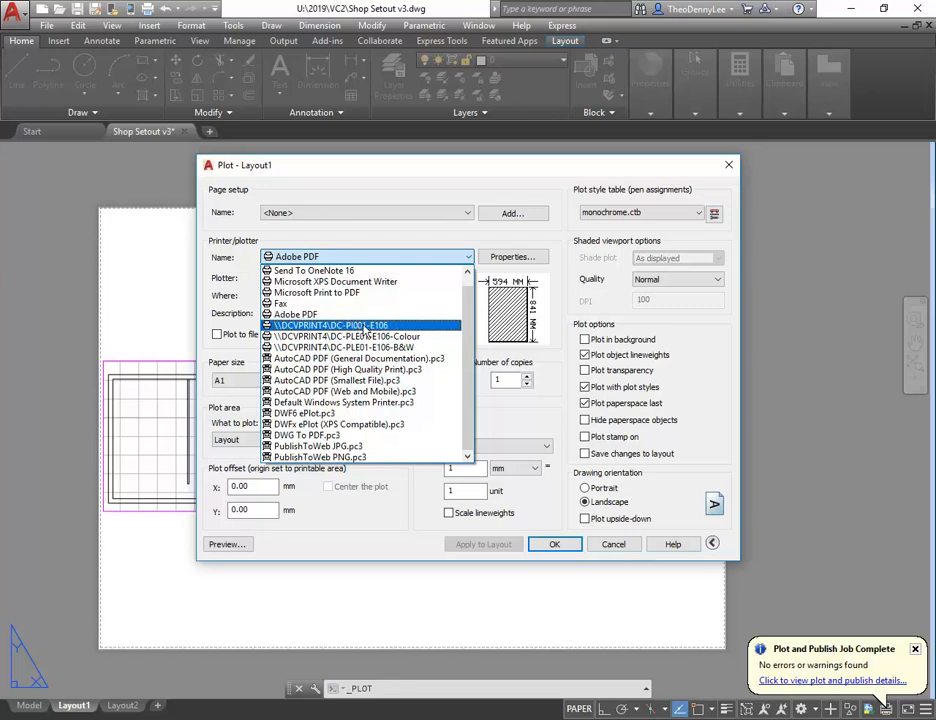
pyautogui.click(360, 326)
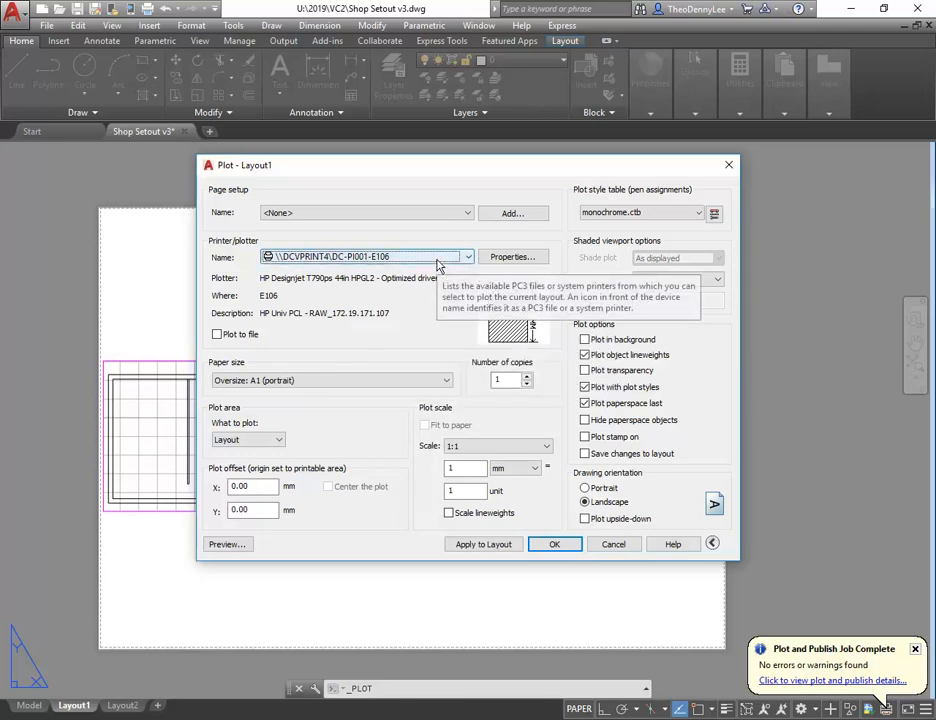
pyautogui.click(555, 548)
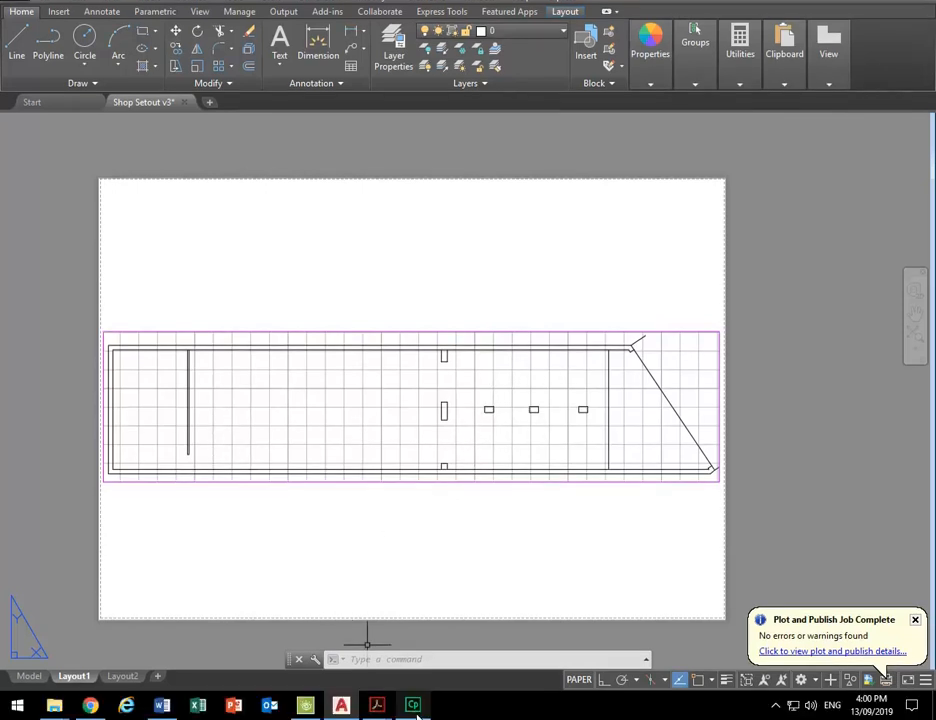
pyautogui.moveTo(416, 710)
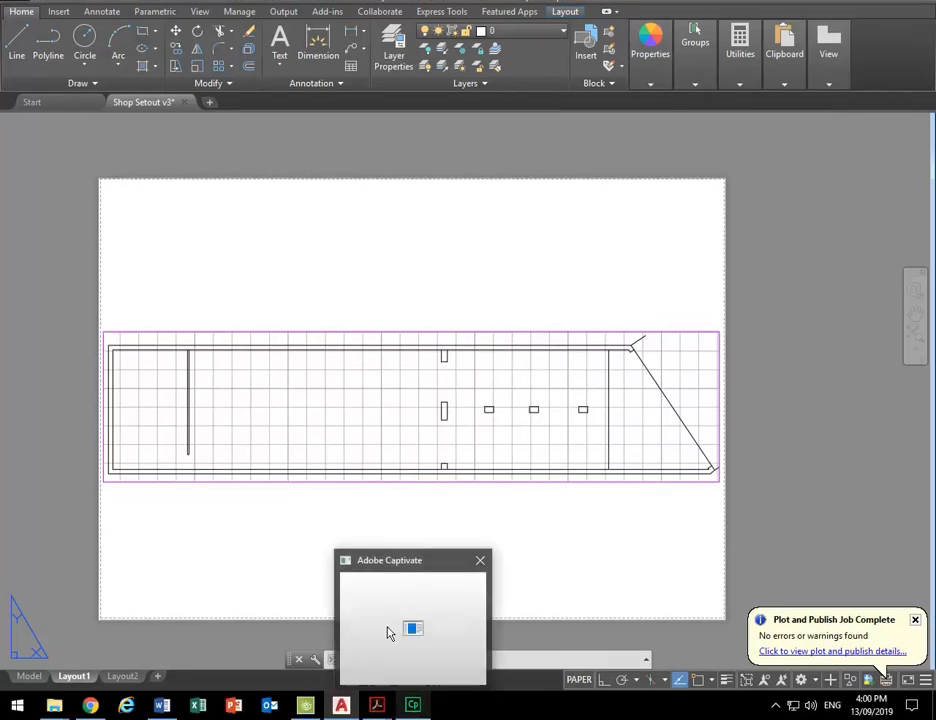